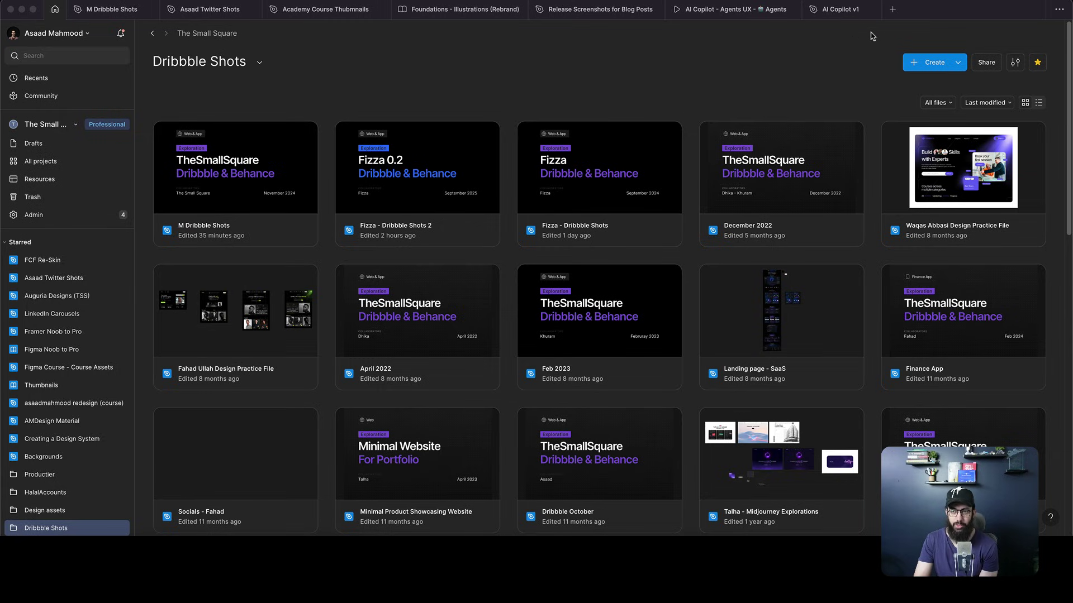
- Create a new Figma Make file from a new tab
{"action": "left_click", "coordinate": [960, 63]}
{"action": "left_click", "coordinate": [959, 63]}
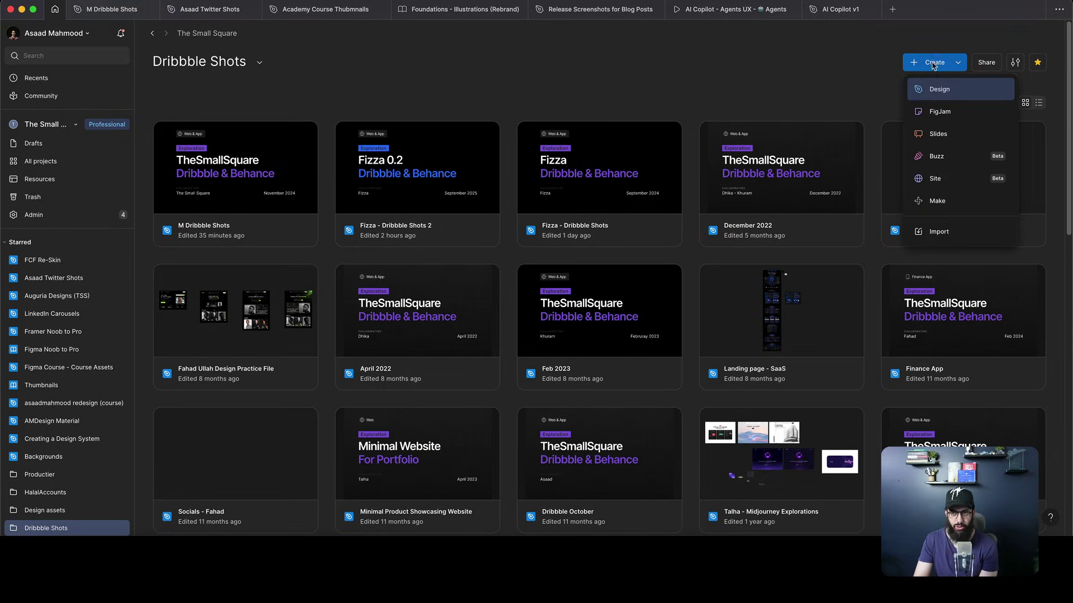
{"action": "left_click", "coordinate": [723, 77]}
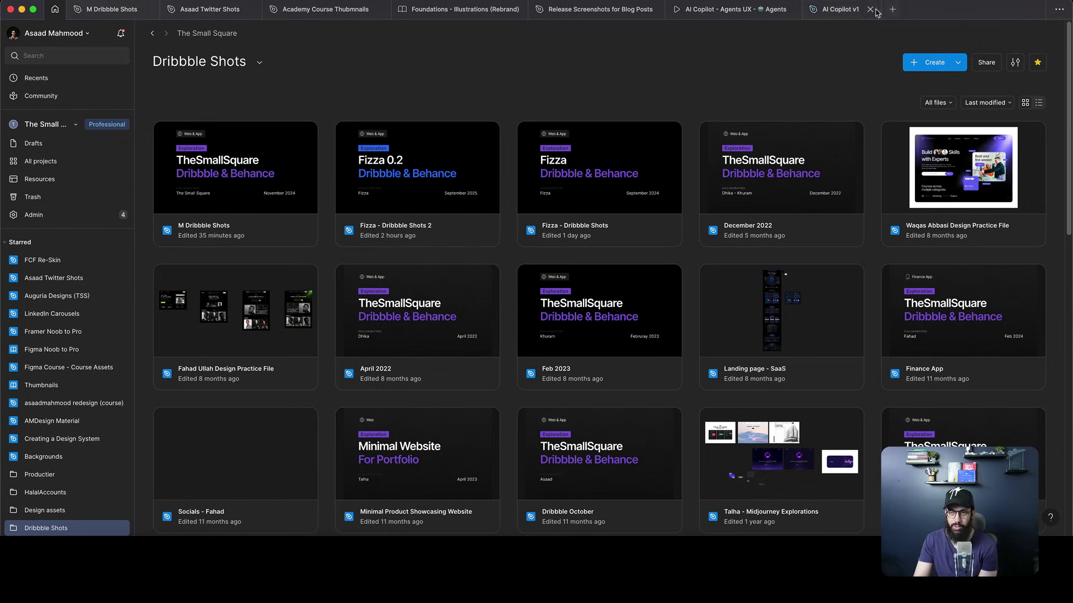
{"action": "left_click", "coordinate": [892, 9]}
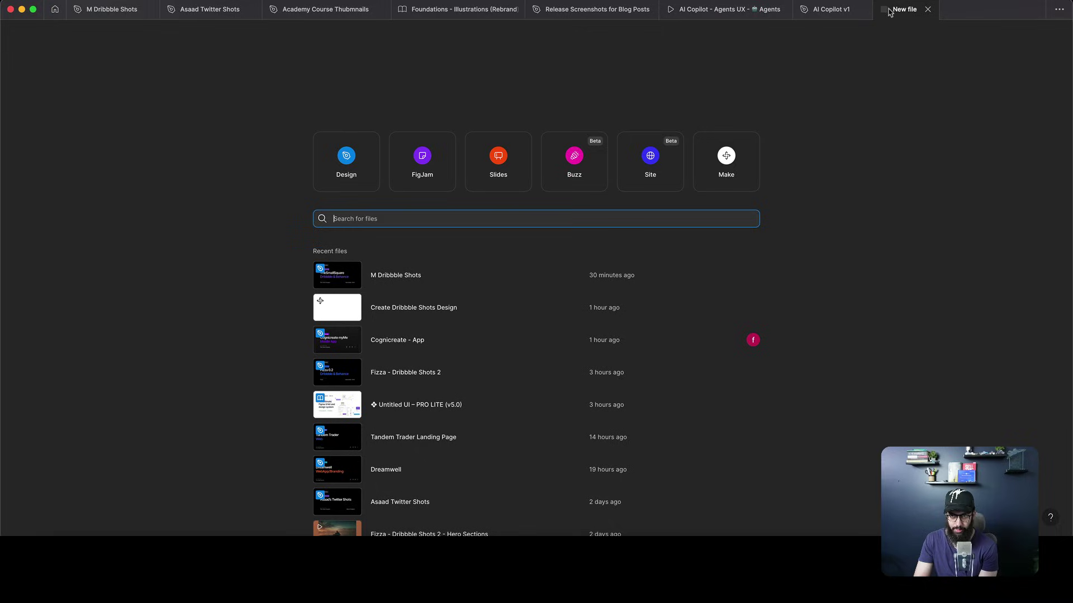
{"action": "left_click", "coordinate": [718, 164]}
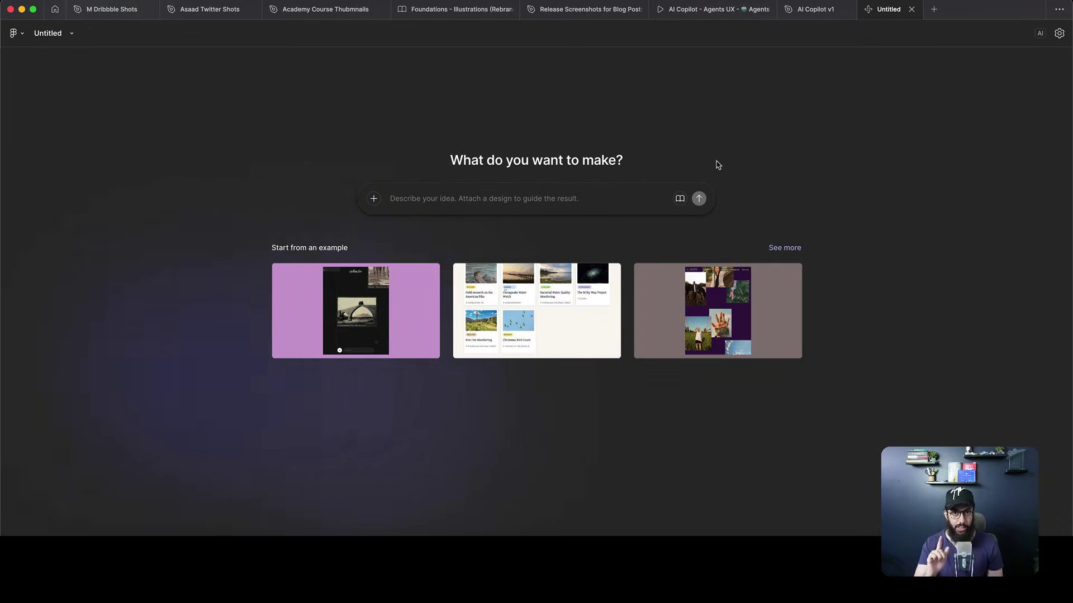
- Switch to the ChatGPT conversation and review the SaaS app ideas, the salon booking system layout and the Figma Make prompt
{"action": "key", "text": "super+Tab"}
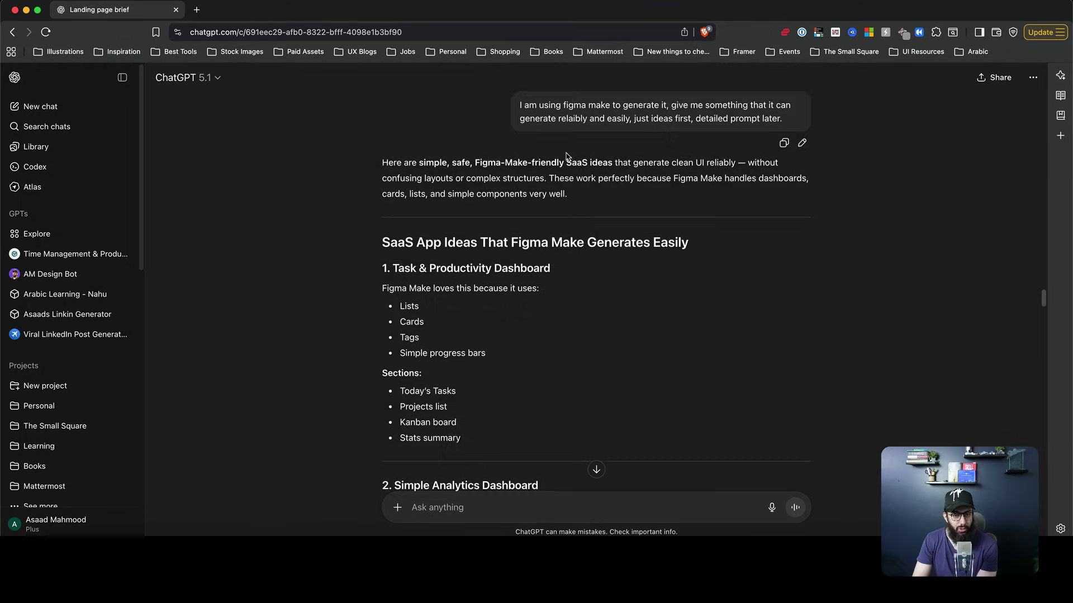
{"action": "scroll", "coordinate": [567, 154], "scroll_direction": "down", "scroll_amount": 15}
{"action": "scroll", "coordinate": [567, 158], "scroll_direction": "down", "scroll_amount": 15}
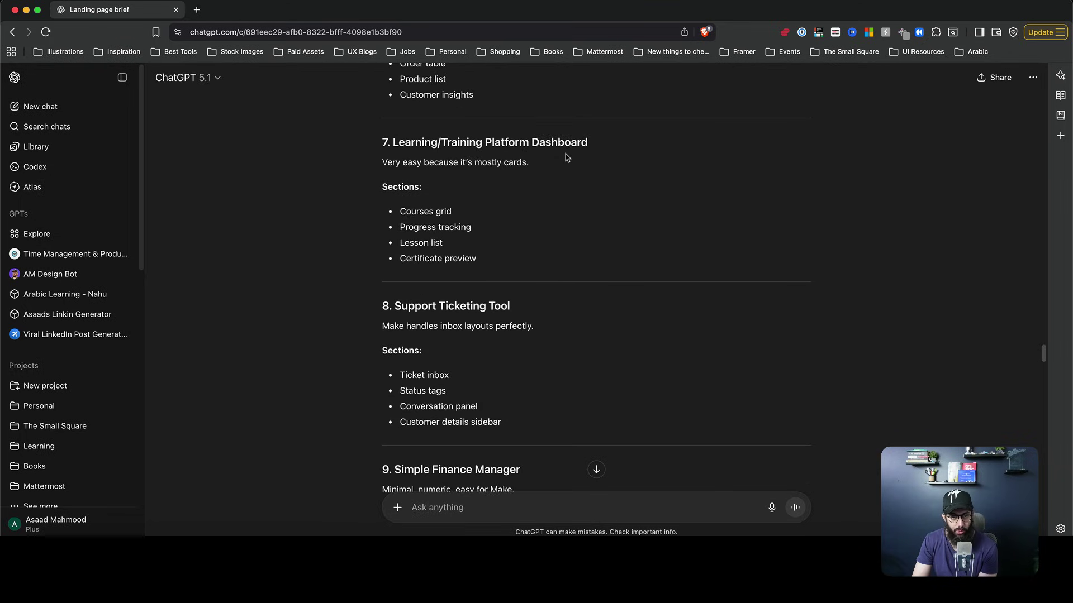
{"action": "scroll", "coordinate": [566, 158], "scroll_direction": "down", "scroll_amount": 1}
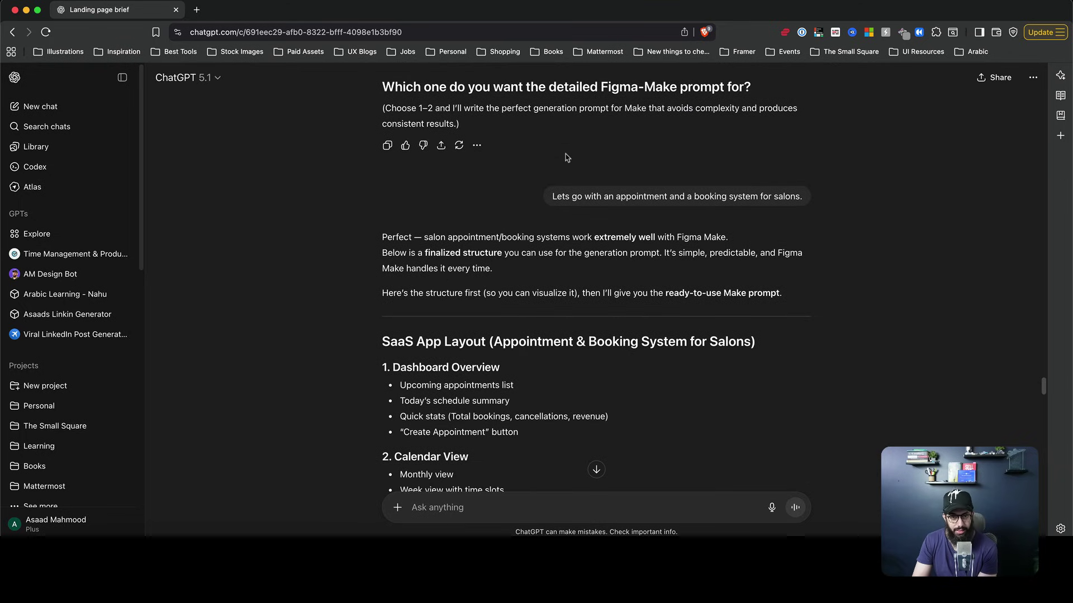
{"action": "left_click_drag", "start_coordinate": [581, 196], "coordinate": [659, 196]}
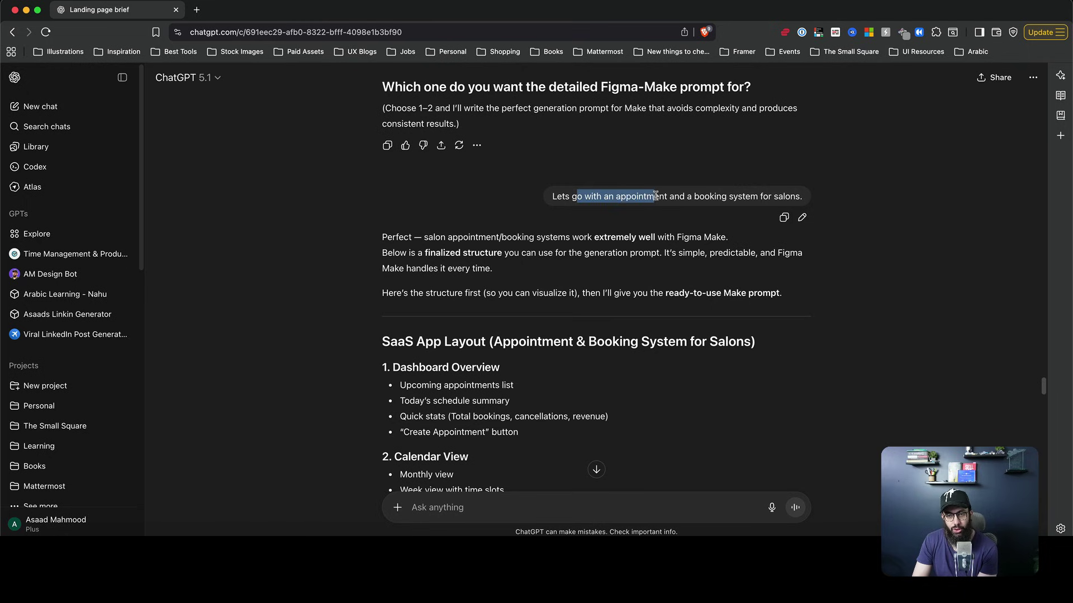
{"action": "left_click", "coordinate": [657, 196]}
{"action": "scroll", "coordinate": [771, 235], "scroll_direction": "down", "scroll_amount": 5}
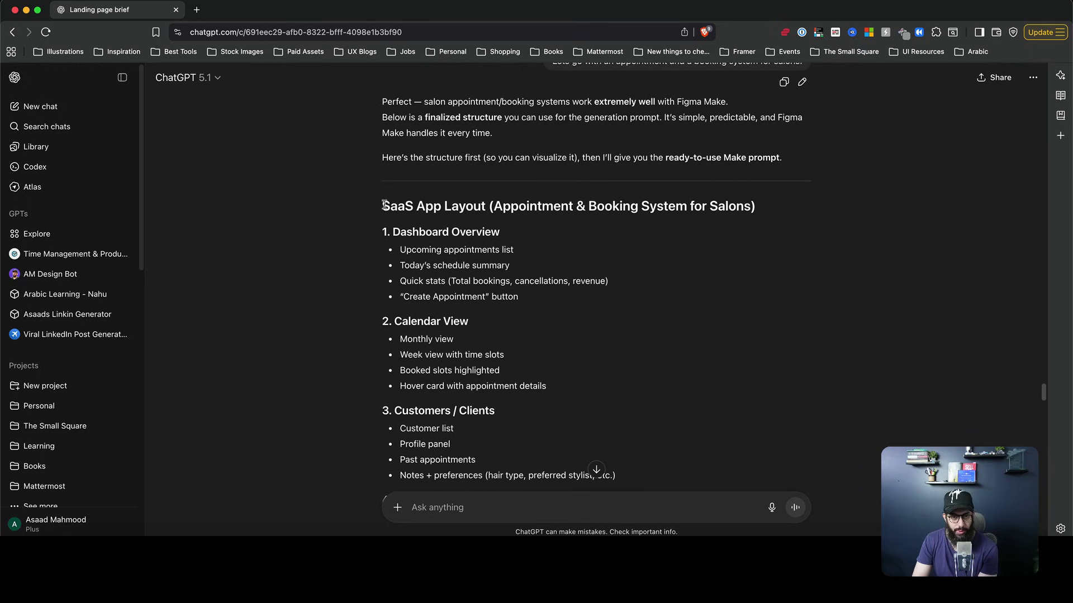
{"action": "left_click_drag", "start_coordinate": [388, 204], "coordinate": [521, 307]}
{"action": "scroll", "coordinate": [519, 306], "scroll_direction": "down", "scroll_amount": 10}
{"action": "scroll", "coordinate": [520, 301], "scroll_direction": "down", "scroll_amount": 3}
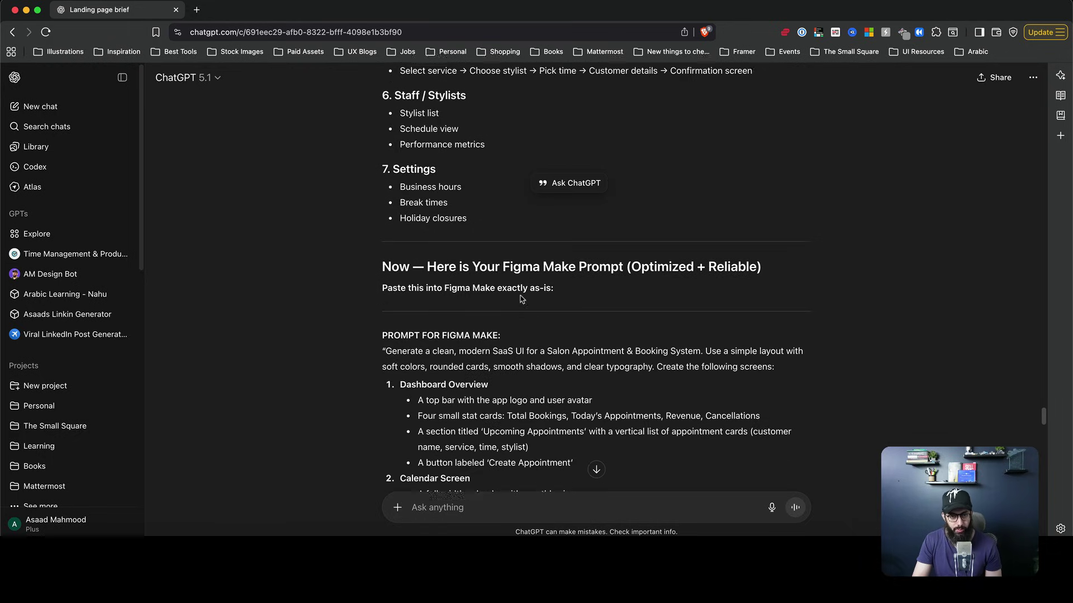
{"action": "scroll", "coordinate": [520, 299], "scroll_direction": "down", "scroll_amount": 2}
- Copy the full Figma Make prompt, from "Generate a clean, modern SaaS UI" through the design style paragraph, and switch back to Figma
{"action": "left_click_drag", "start_coordinate": [380, 275], "coordinate": [429, 307]}
{"action": "scroll", "coordinate": [447, 322], "scroll_direction": "down", "scroll_amount": 10}
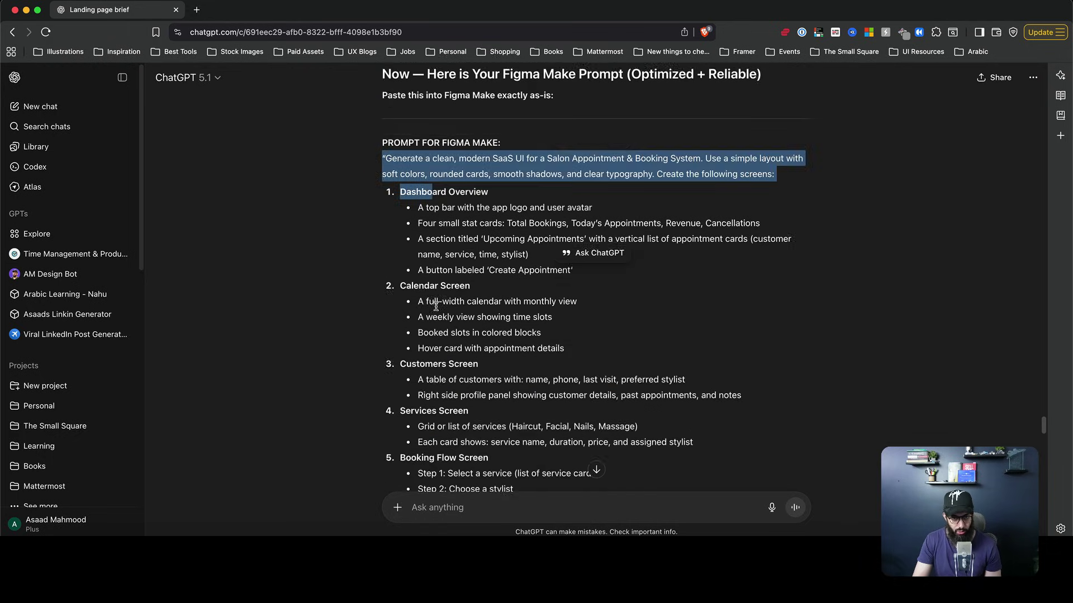
{"action": "left_click", "coordinate": [516, 353], "text": "shift"}
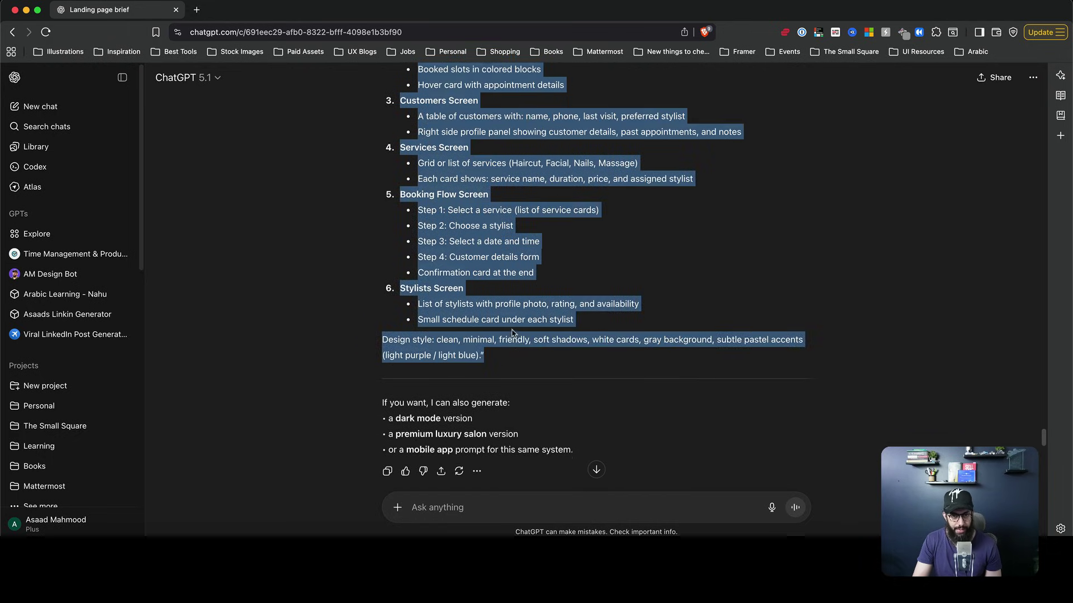
{"action": "scroll", "coordinate": [516, 335], "scroll_direction": "up", "scroll_amount": 15}
{"action": "key", "text": "super+Tab"}
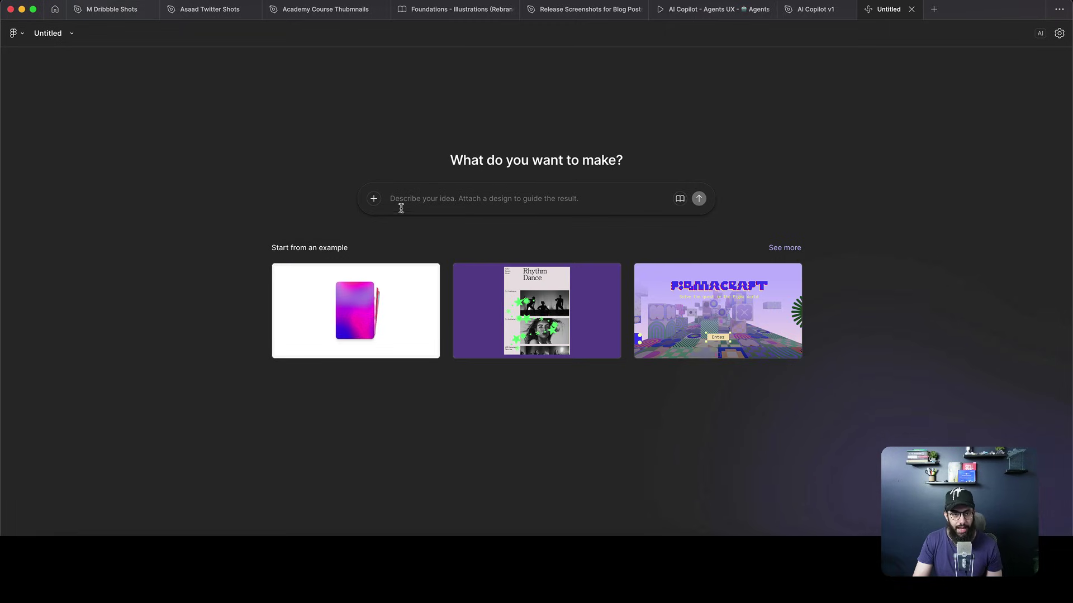
{"action": "left_click", "coordinate": [401, 206]}
{"action": "key", "text": "super+v"}
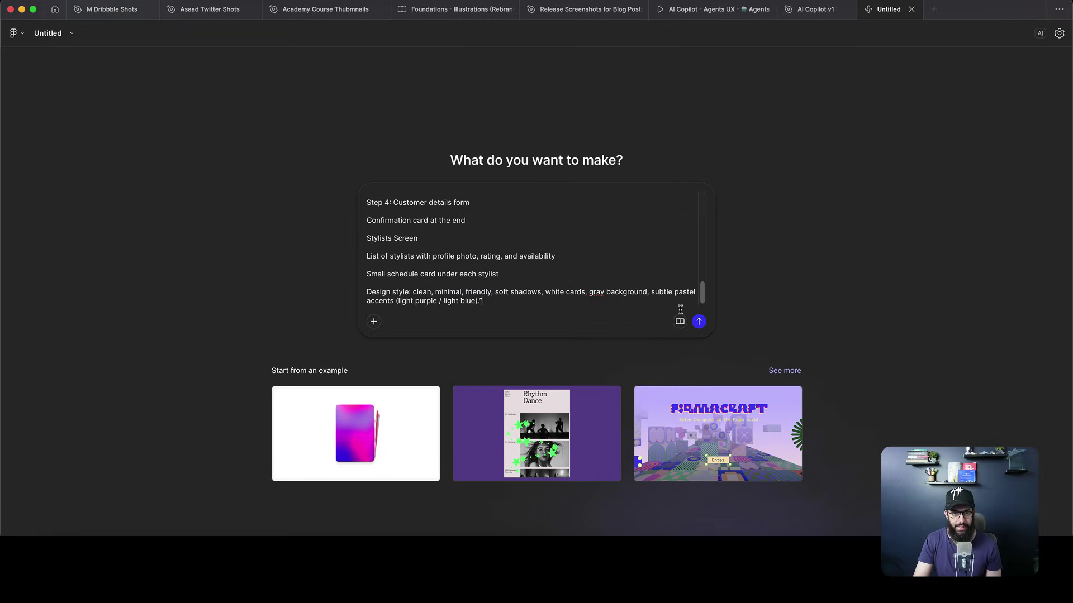
{"action": "key", "text": "super+a"}
{"action": "key", "text": "BackSpace"}
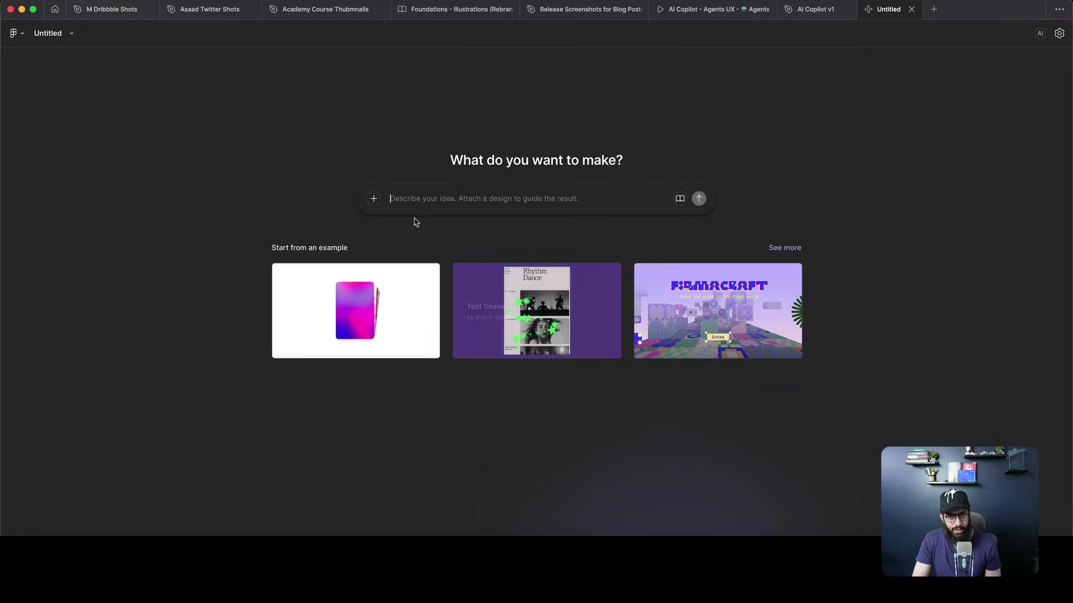
- Examine the attachment options for the prompt and the list of available connectors without adding any
{"action": "left_click", "coordinate": [374, 199]}
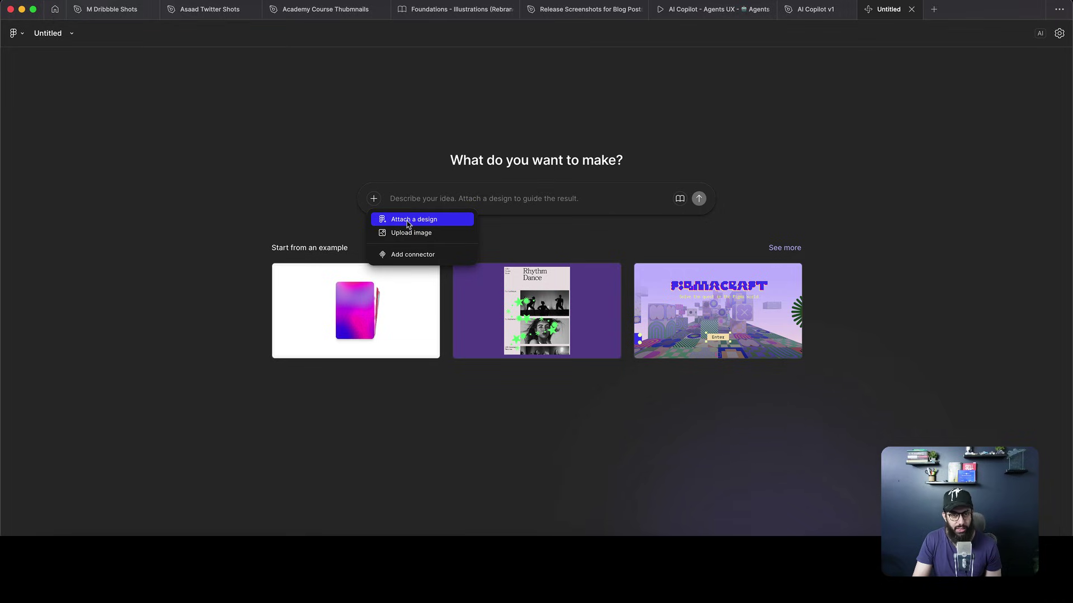
{"action": "left_click", "coordinate": [413, 255]}
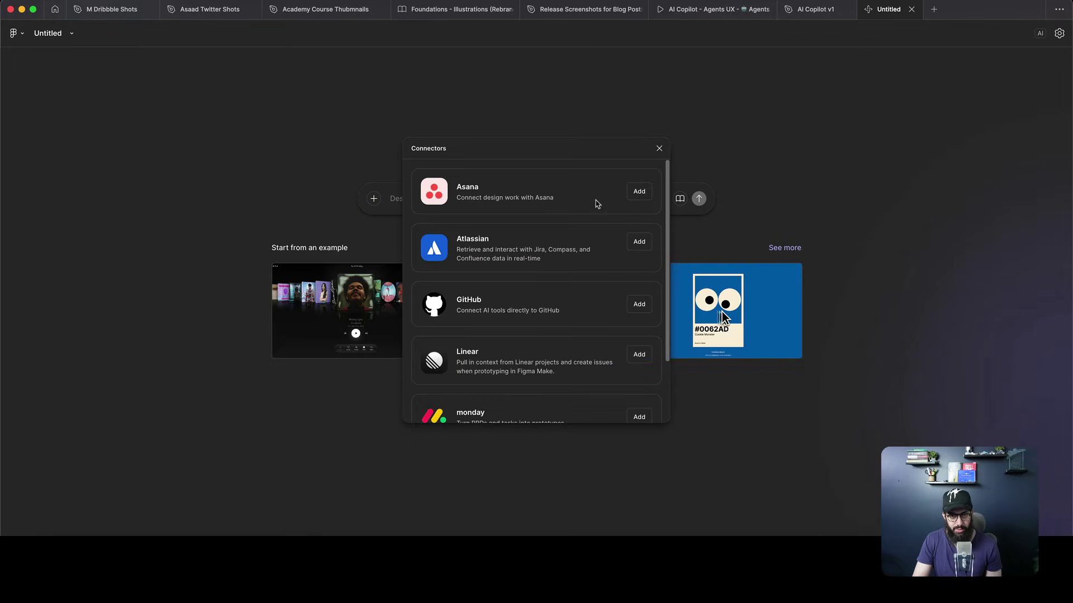
{"action": "scroll", "coordinate": [609, 280], "scroll_direction": "down", "scroll_amount": 1}
{"action": "scroll", "coordinate": [607, 261], "scroll_direction": "down", "scroll_amount": 3}
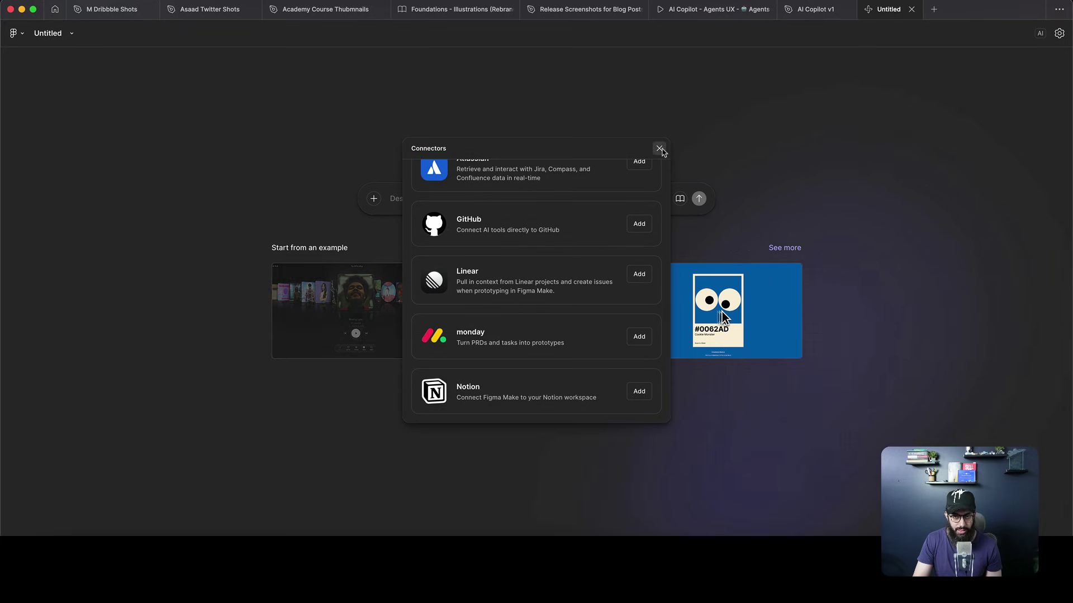
{"action": "left_click", "coordinate": [660, 149]}
{"action": "left_click", "coordinate": [374, 199]}
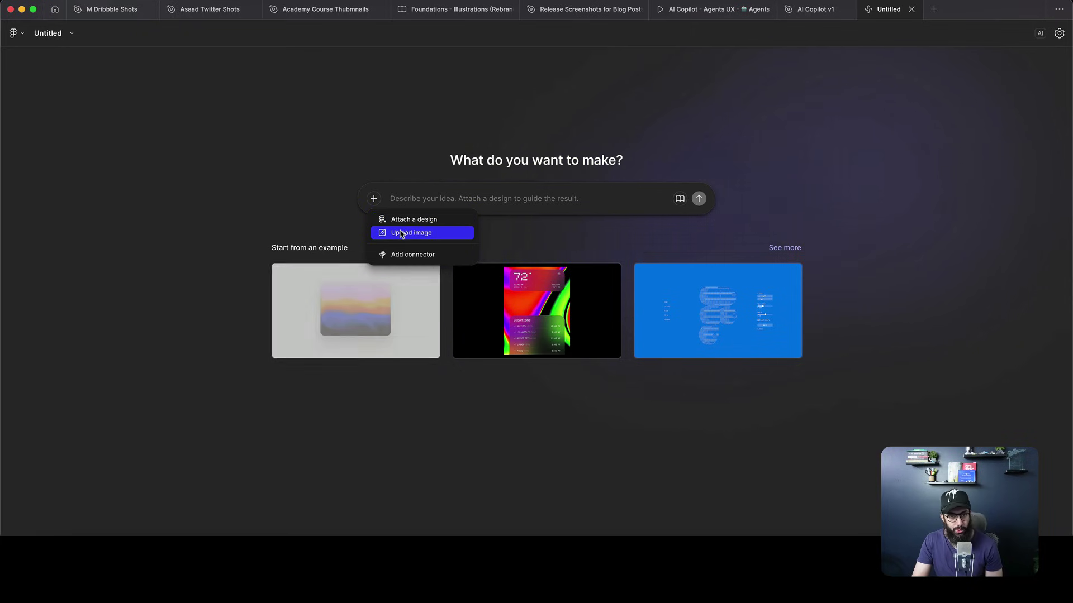
- Paste the copied salon appointment and booking system prompt into the idea field and submit it
{"action": "left_click", "coordinate": [437, 198]}
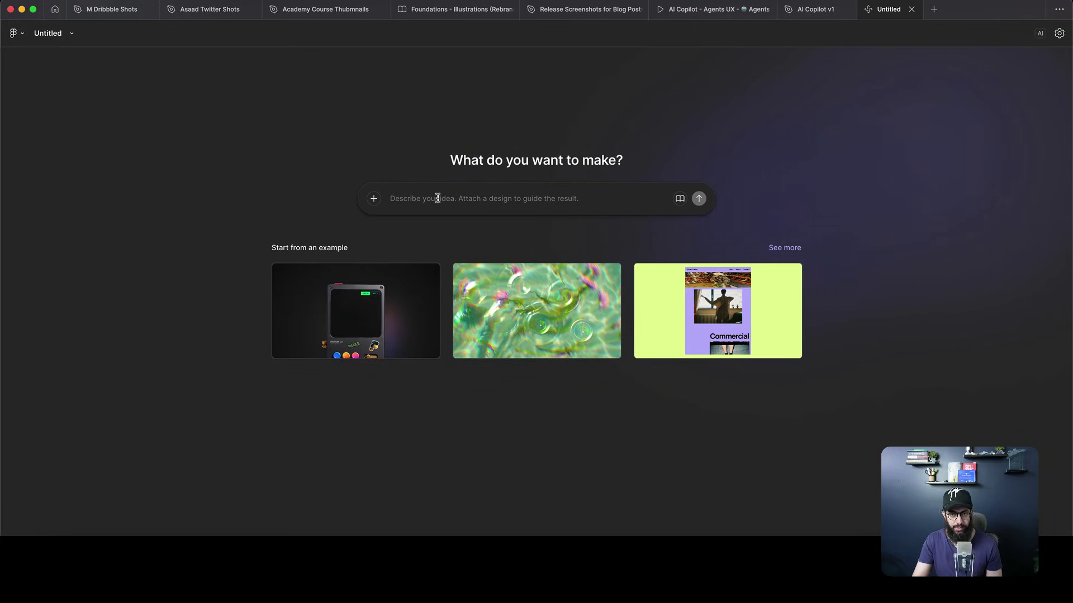
{"action": "key", "text": "super+v"}
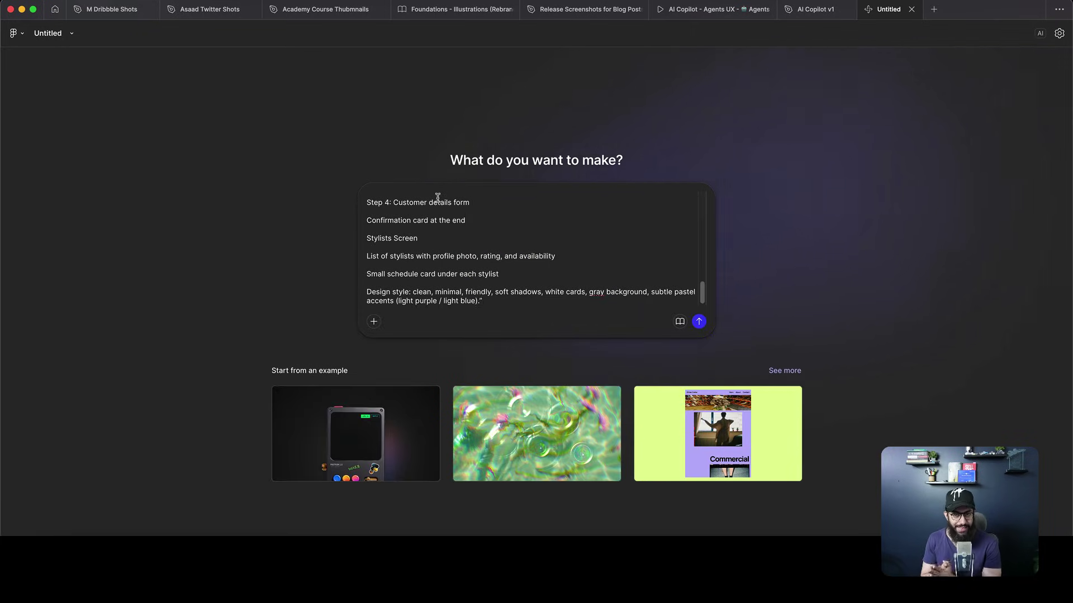
{"action": "key", "text": "Return"}
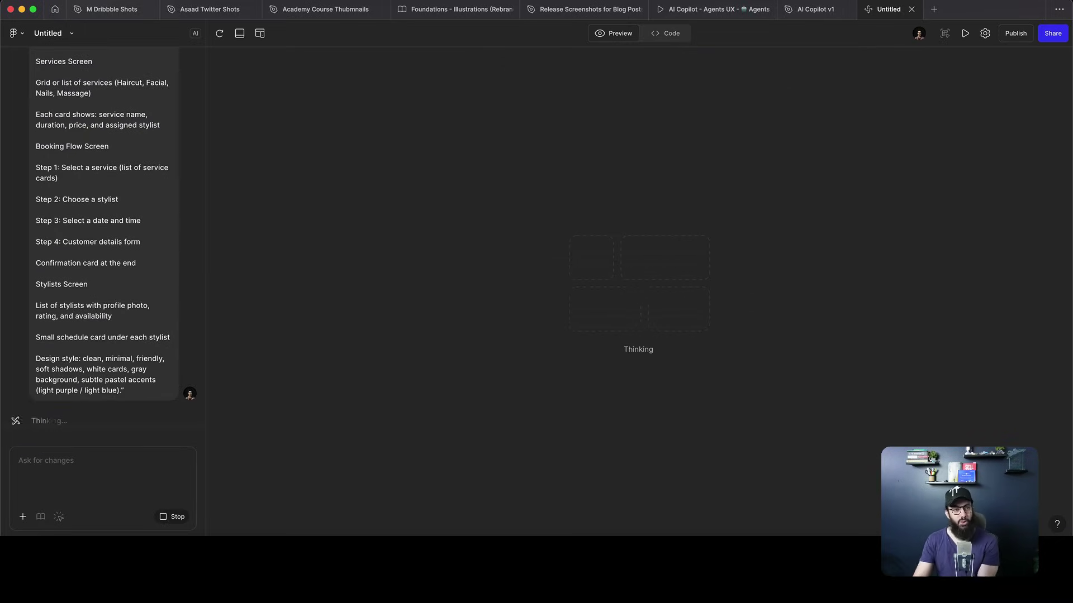
- Widen the chat panel beside the preview, after checking the start of the submitted prompt
{"action": "scroll", "coordinate": [141, 210], "scroll_direction": "up", "scroll_amount": 10}
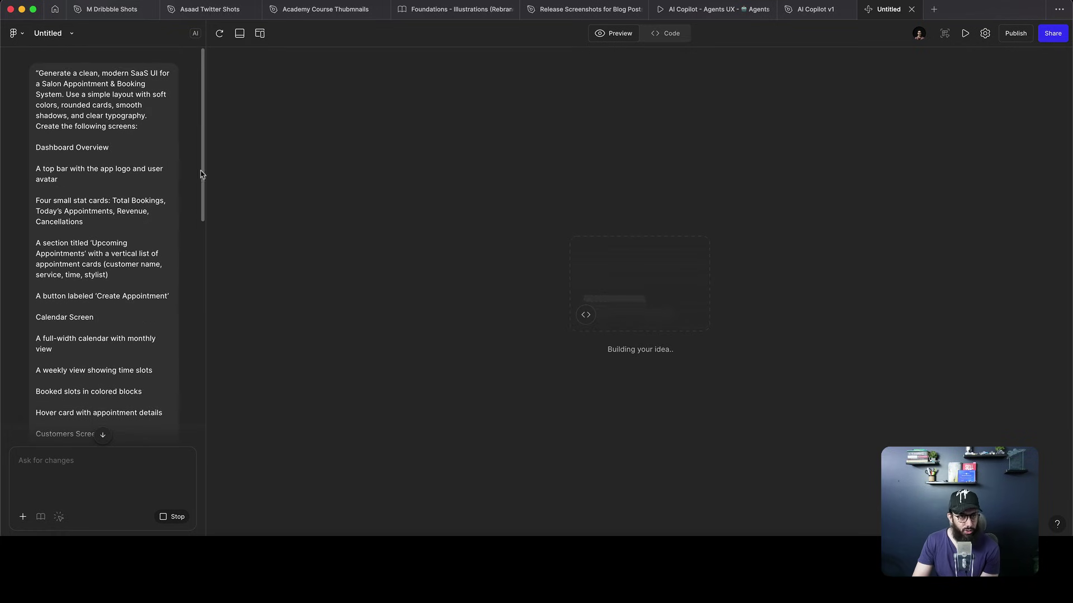
{"action": "left_click_drag", "start_coordinate": [203, 167], "coordinate": [257, 175]}
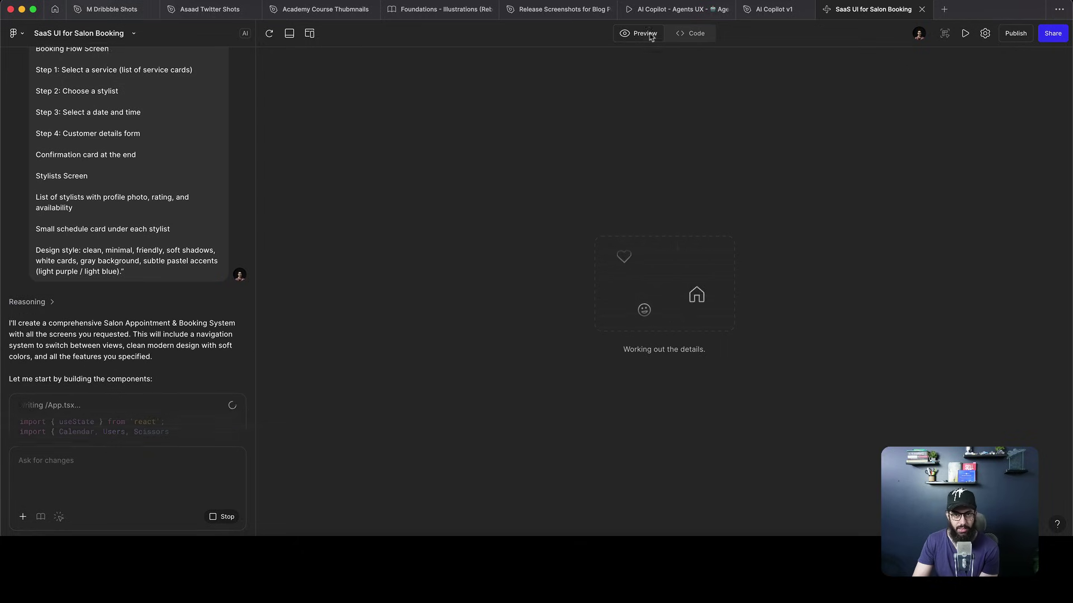
{"action": "key", "text": "ctrl+shift+a"}
{"action": "mouse_move", "coordinate": [636, 80]}
{"action": "left_mouse_down"}
{"action": "mouse_move", "coordinate": [638, 48]}
{"action": "mouse_move", "coordinate": [687, 53]}
{"action": "left_mouse_up"}
{"action": "key", "text": "Escape"}
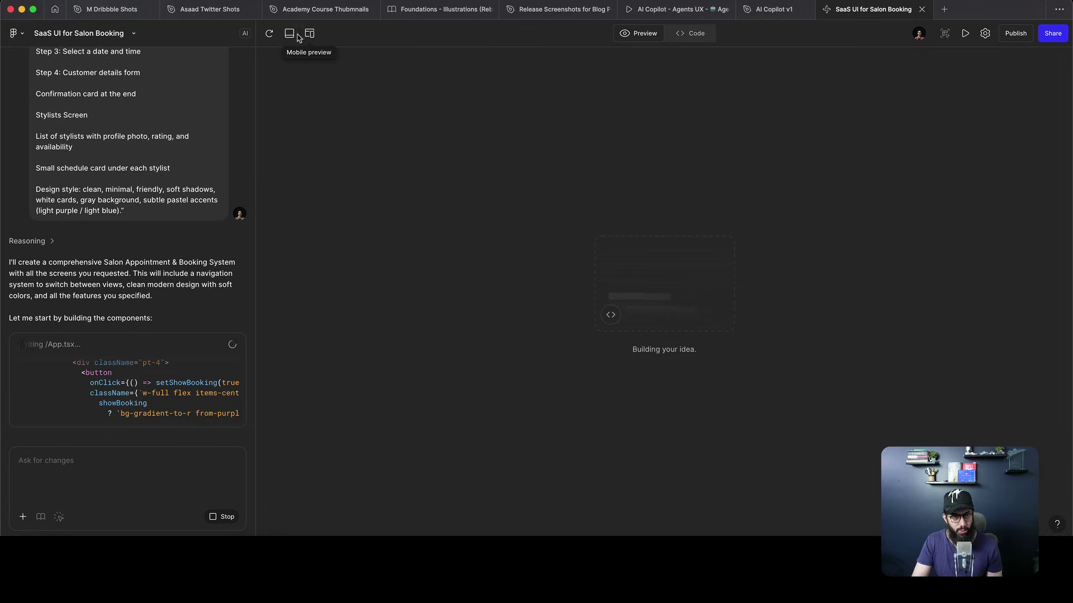
- Show the console beneath the preview and hide it again
{"action": "left_click", "coordinate": [293, 38]}
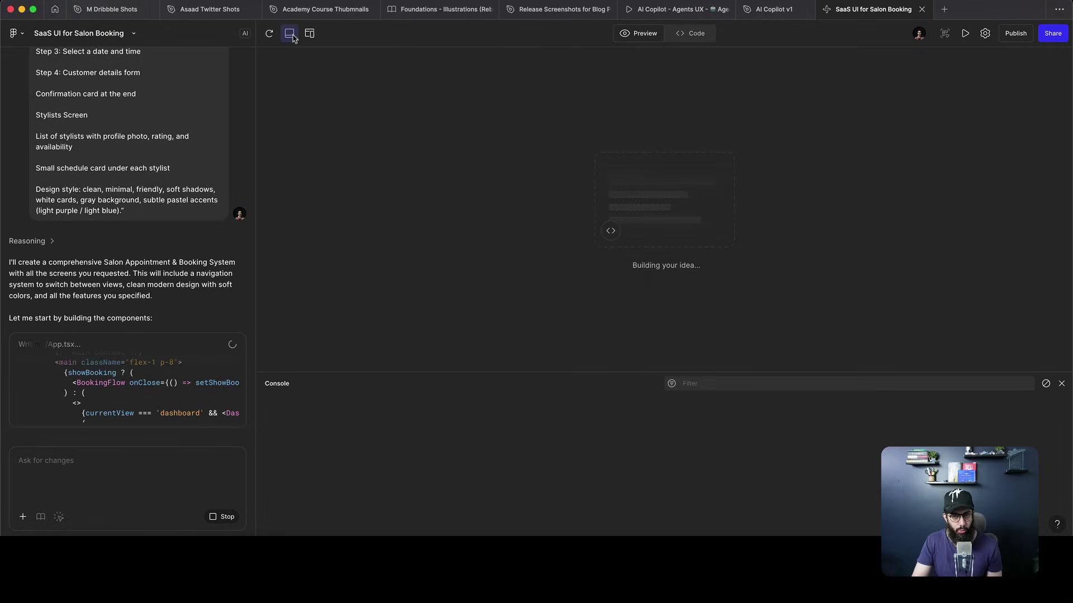
{"action": "left_click", "coordinate": [292, 37]}
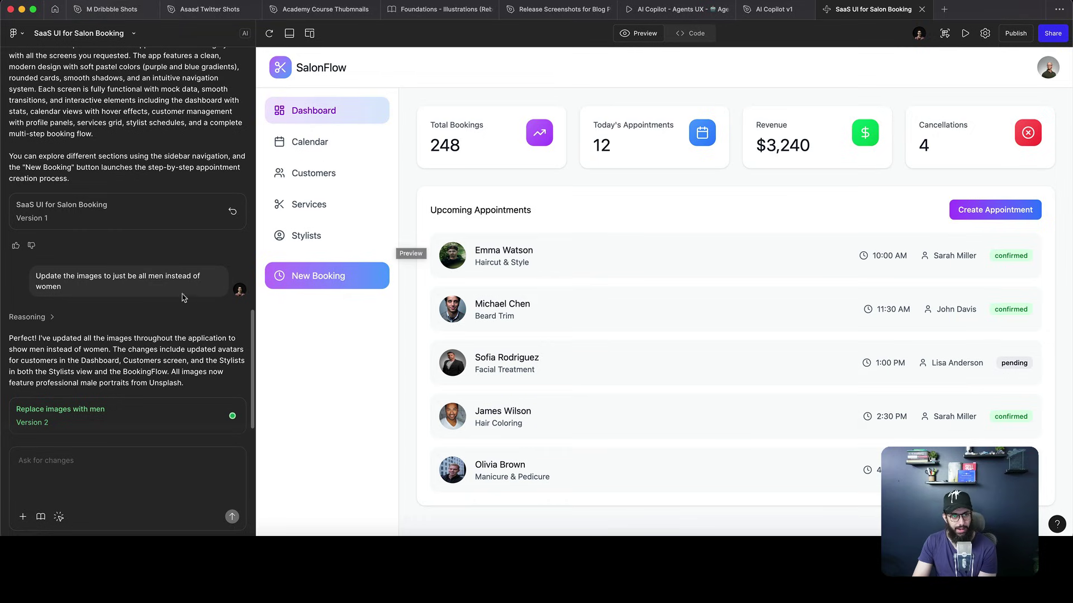
- Review the follow-up request about men's images and examine the generated app's Calendar, Customers, Services and Stylists screens
{"action": "left_click_drag", "start_coordinate": [142, 287], "coordinate": [120, 280]}
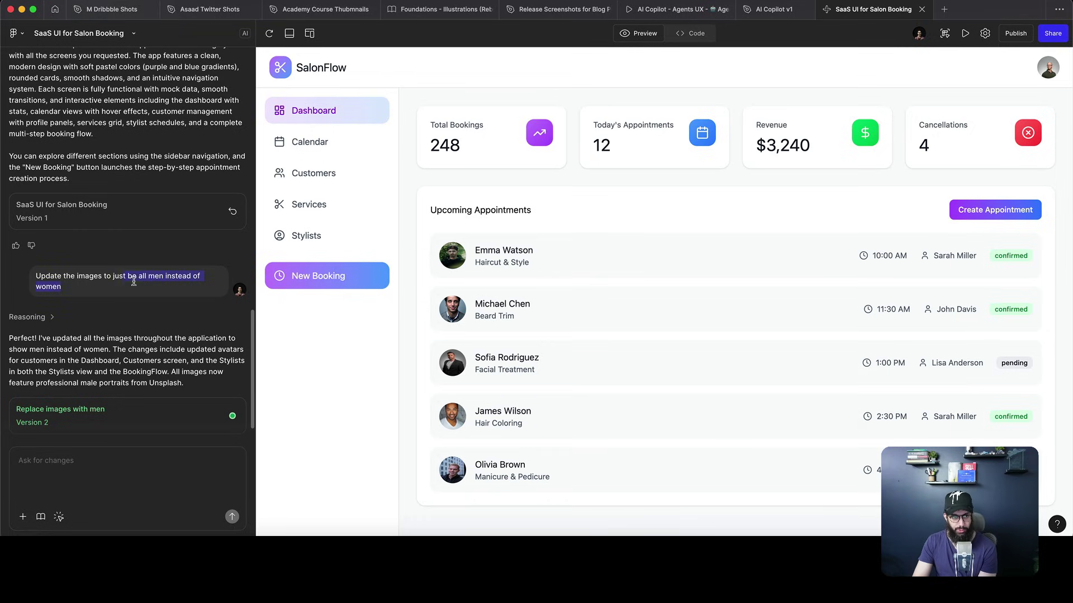
{"action": "left_click", "coordinate": [134, 282]}
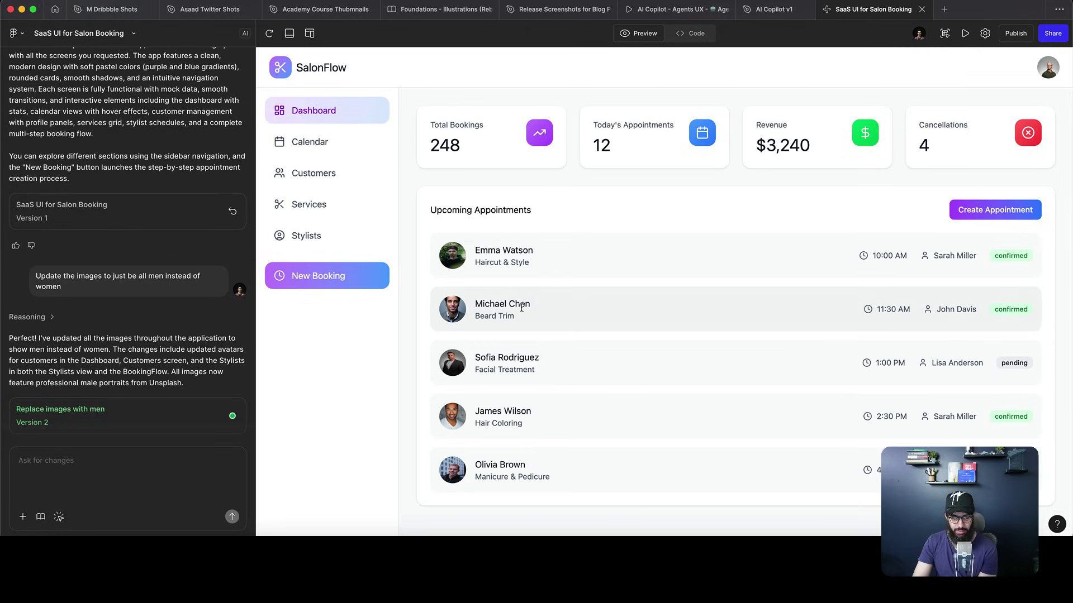
{"action": "left_click", "coordinate": [331, 144]}
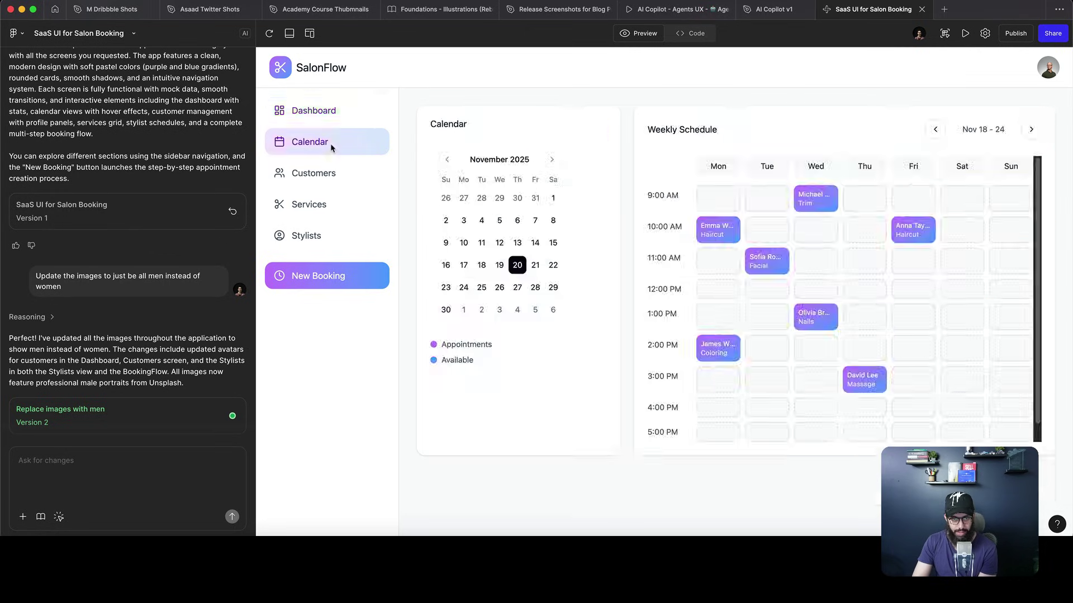
{"action": "left_click", "coordinate": [305, 176]}
{"action": "left_click", "coordinate": [317, 206]}
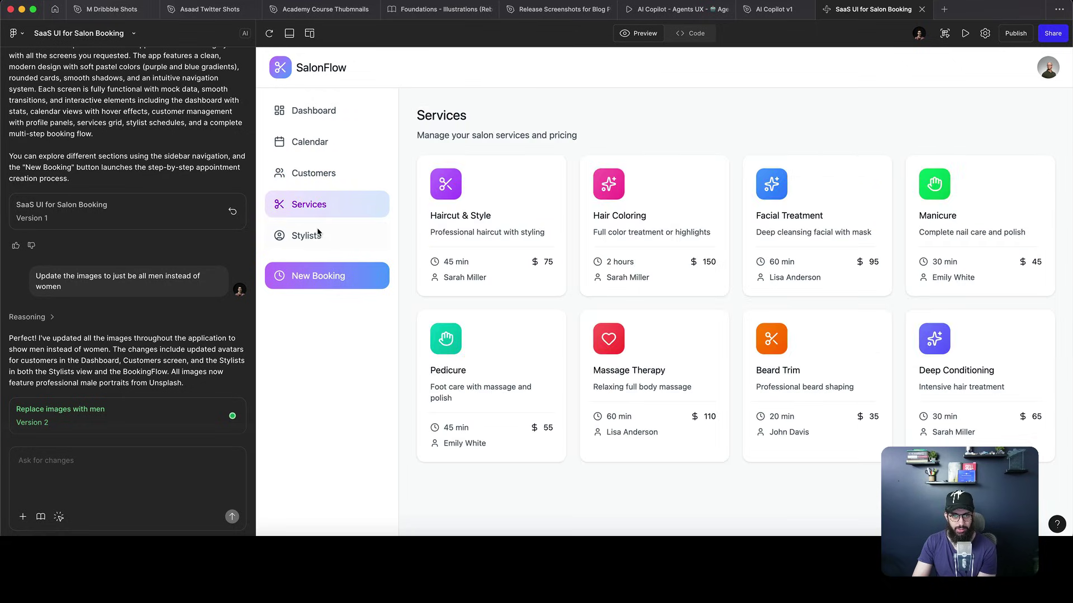
{"action": "left_click", "coordinate": [319, 234]}
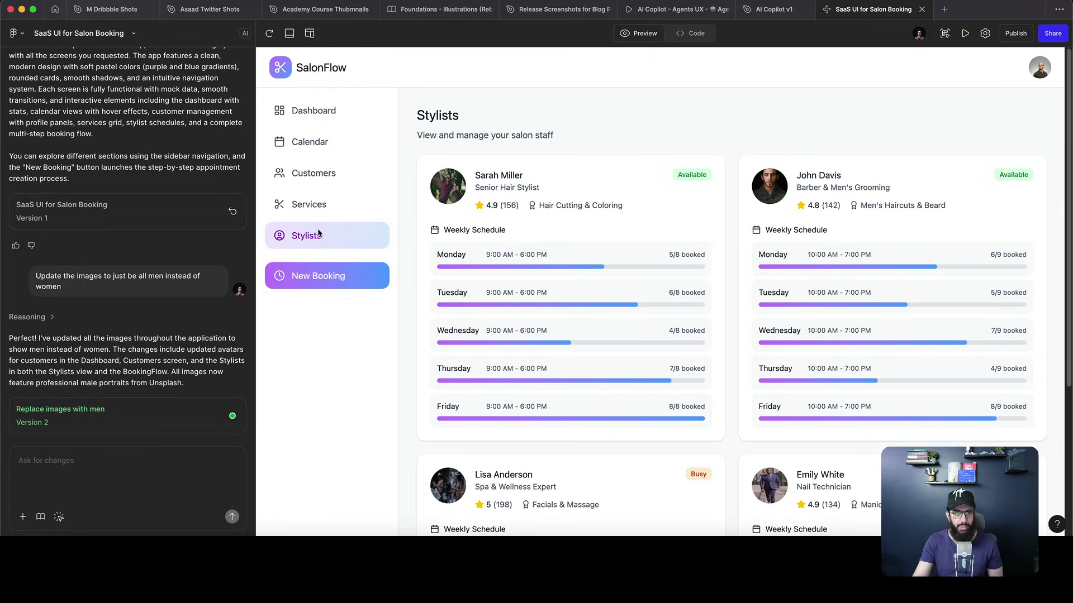
- Start a new booking for the Haircut & Style service and choose the Senior Hair Stylist
{"action": "left_click", "coordinate": [320, 277]}
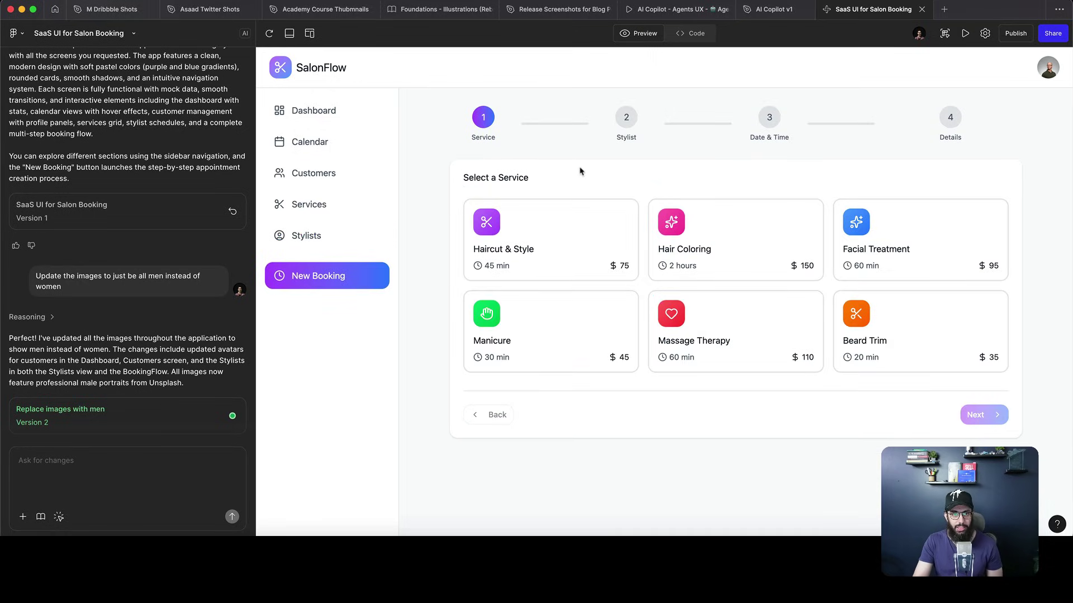
{"action": "left_click", "coordinate": [572, 245]}
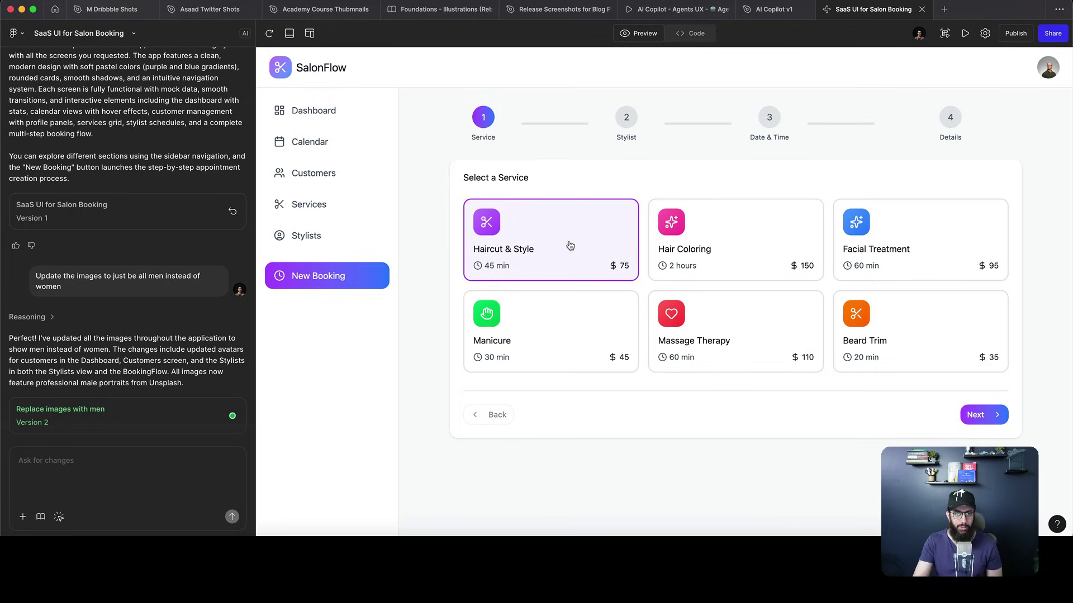
{"action": "left_click", "coordinate": [978, 417]}
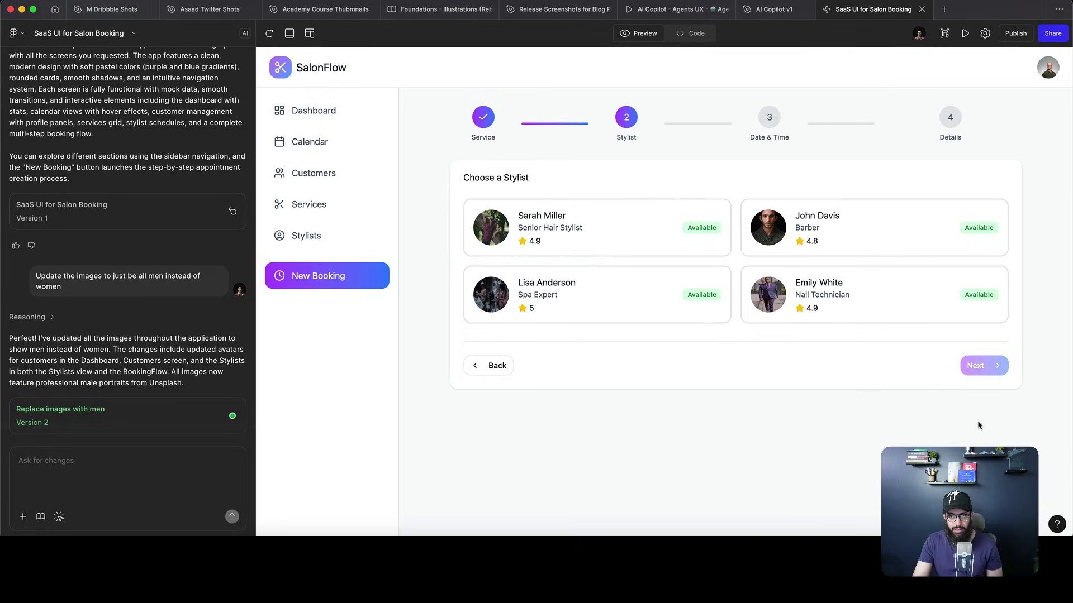
{"action": "left_click", "coordinate": [592, 248]}
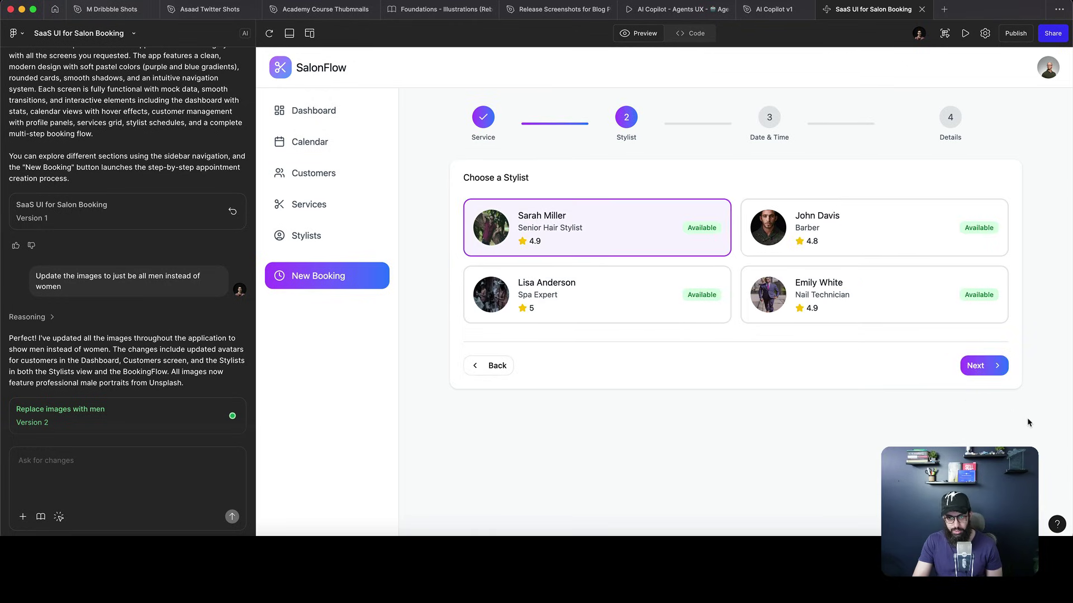
{"action": "left_click", "coordinate": [986, 366]}
- Schedule the appointment for 21 November 2025 at 9:00 AM and continue to the customer details
{"action": "left_click", "coordinate": [793, 232]}
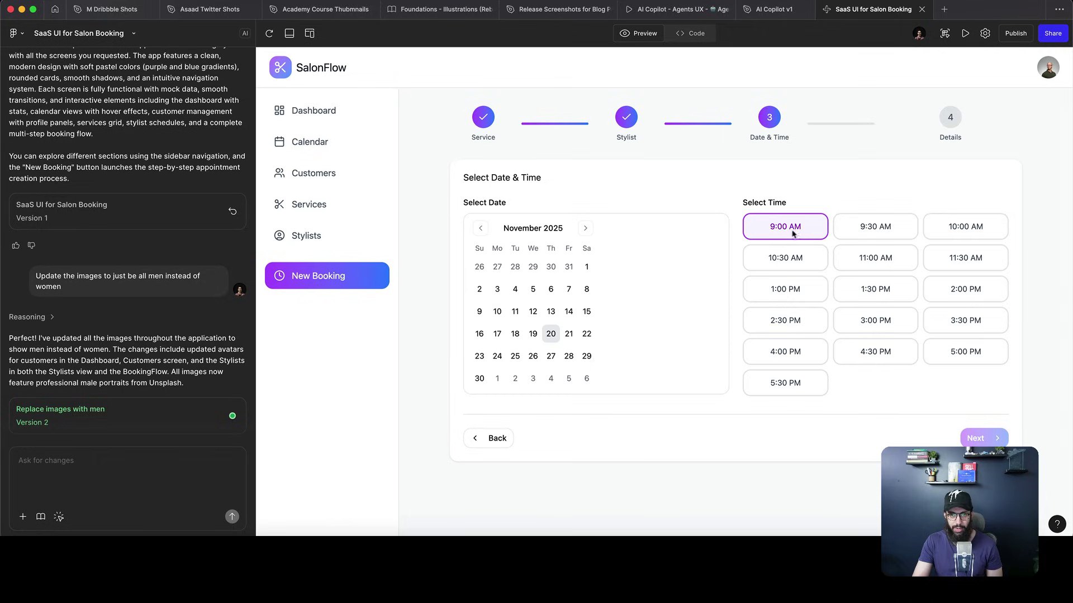
{"action": "left_click", "coordinate": [569, 311]}
{"action": "left_click", "coordinate": [569, 334]}
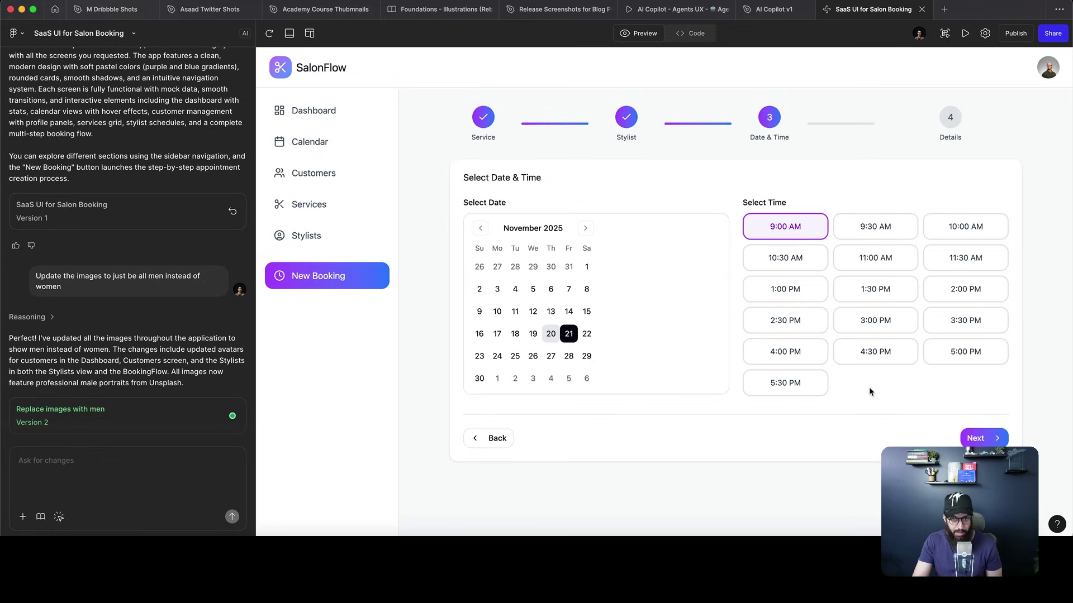
{"action": "left_click", "coordinate": [989, 438]}
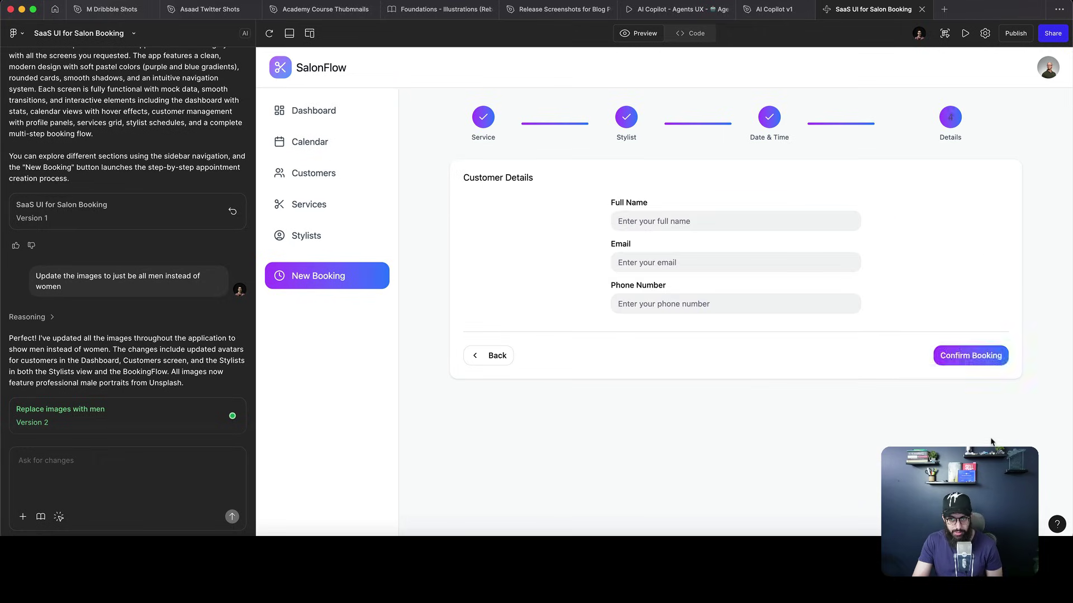
- Enter the customer's full name, email and phone number, confirm the booking and leave the confirmation page
{"action": "left_click", "coordinate": [744, 226]}
{"action": "type", "text": "Asaad"}
{"action": "left_click", "coordinate": [716, 264]}
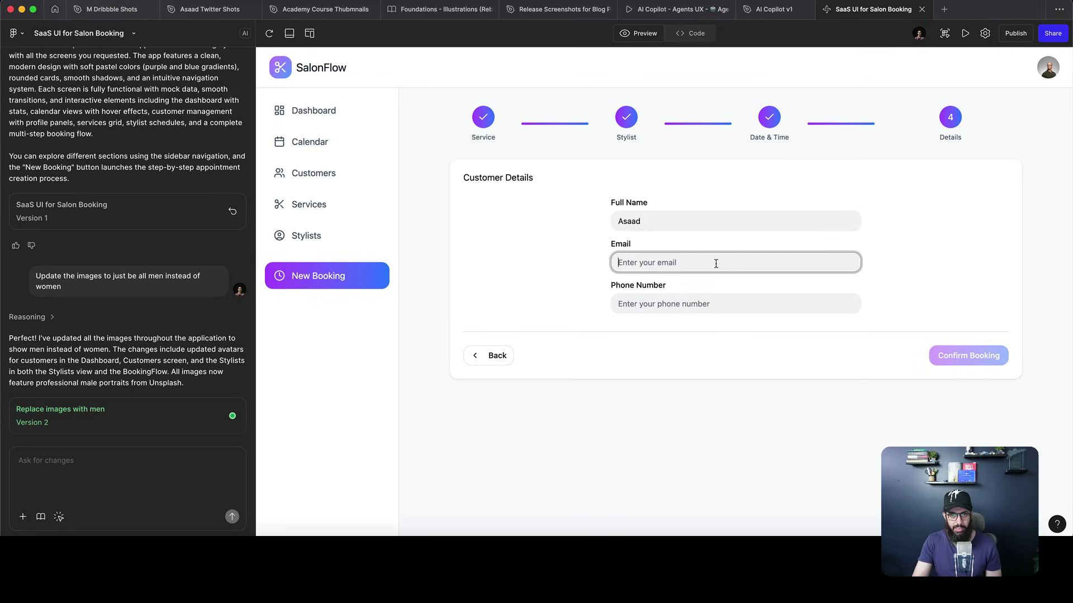
{"action": "type", "text": "asaad@test.co"}
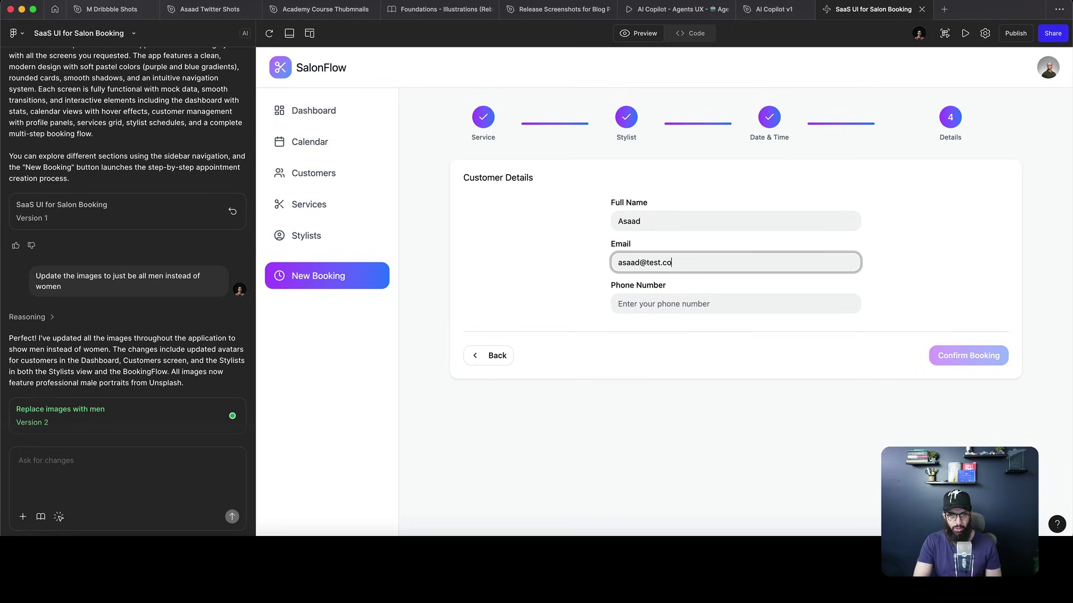
{"action": "type", "text": "m"}
{"action": "key", "text": "Tab"}
{"action": "type", "text": "2314"}
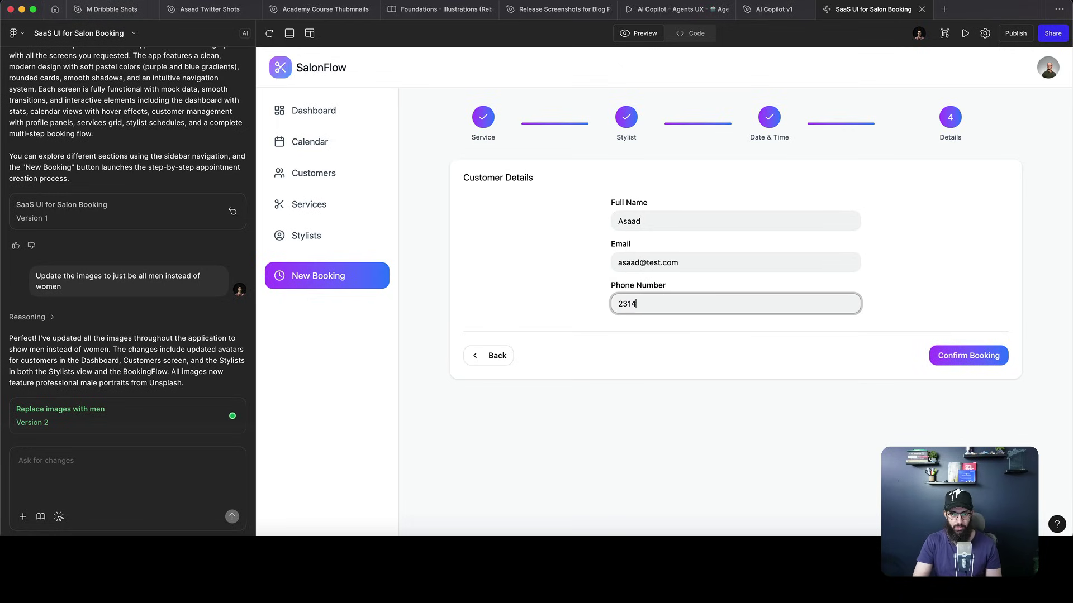
{"action": "left_click", "coordinate": [968, 358]}
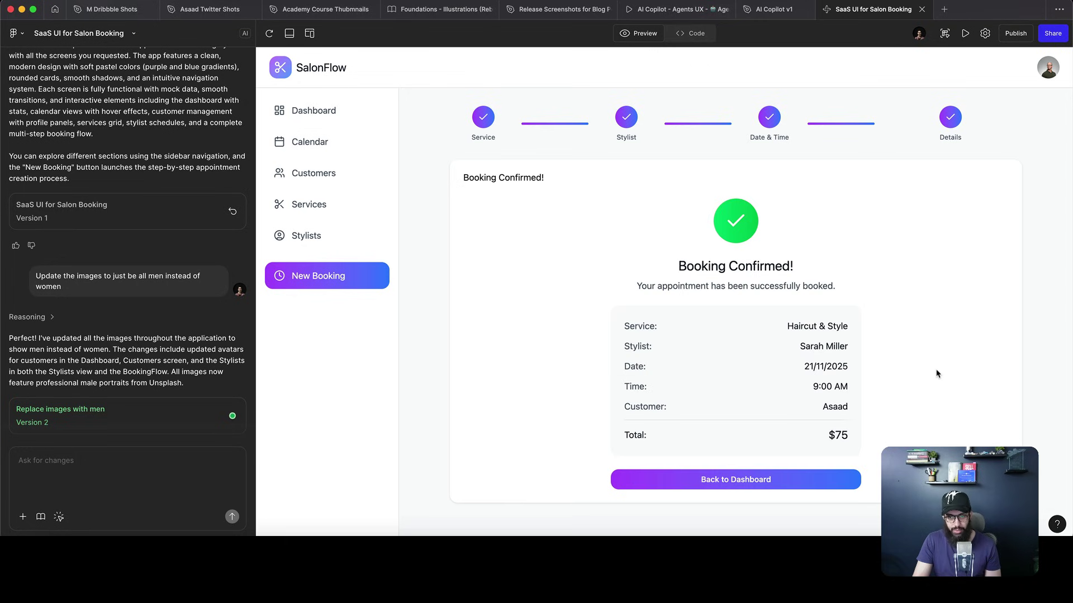
{"action": "left_click", "coordinate": [772, 486]}
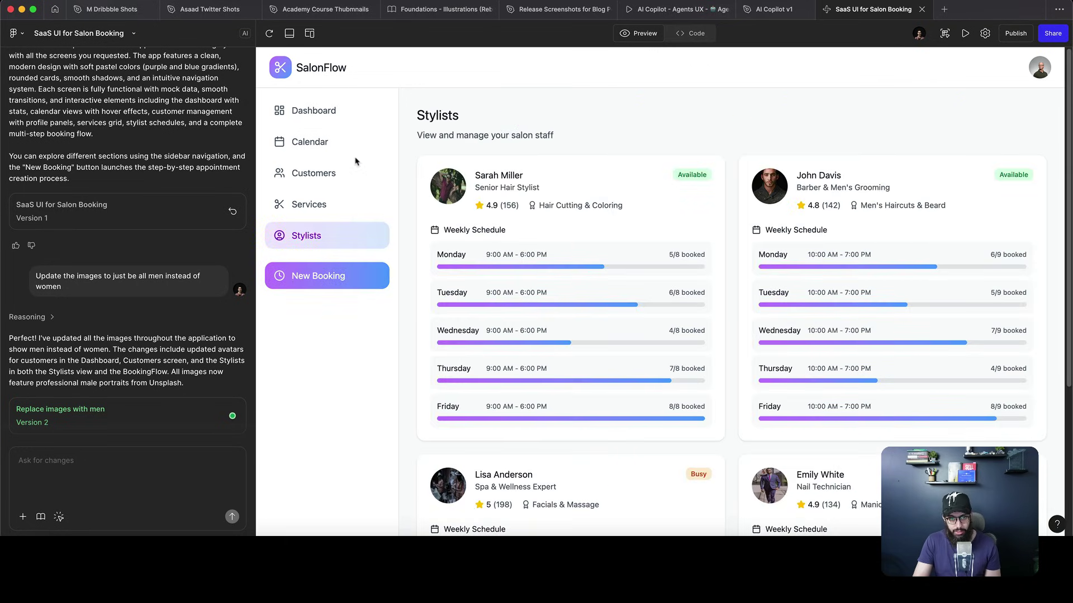
- Display the app's Calendar screen and check the Supabase integration page in the Make settings
{"action": "left_click", "coordinate": [331, 143]}
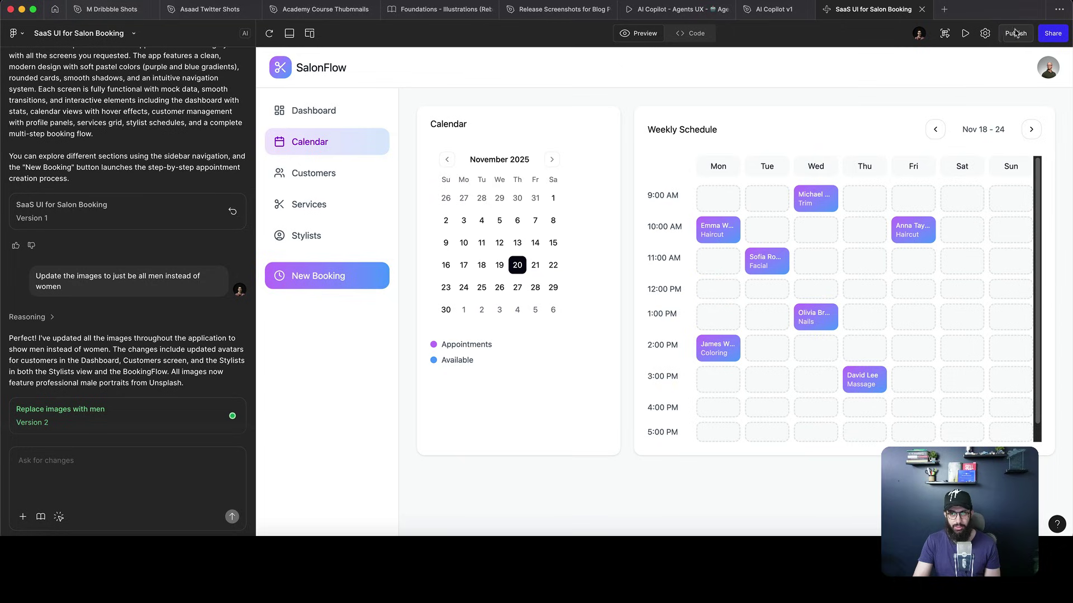
{"action": "left_click", "coordinate": [984, 34]}
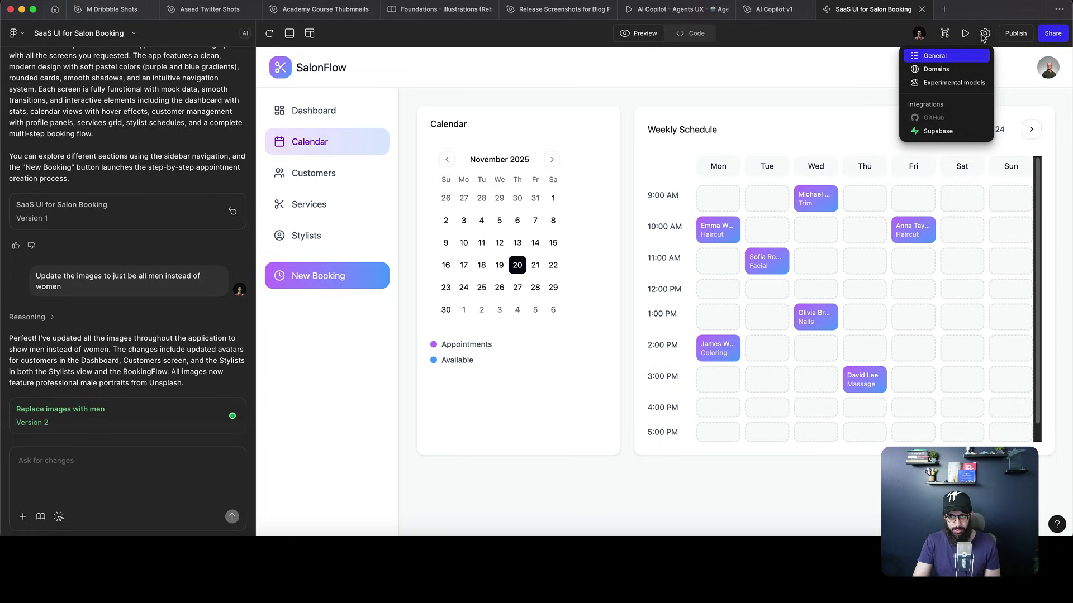
{"action": "left_click", "coordinate": [941, 134]}
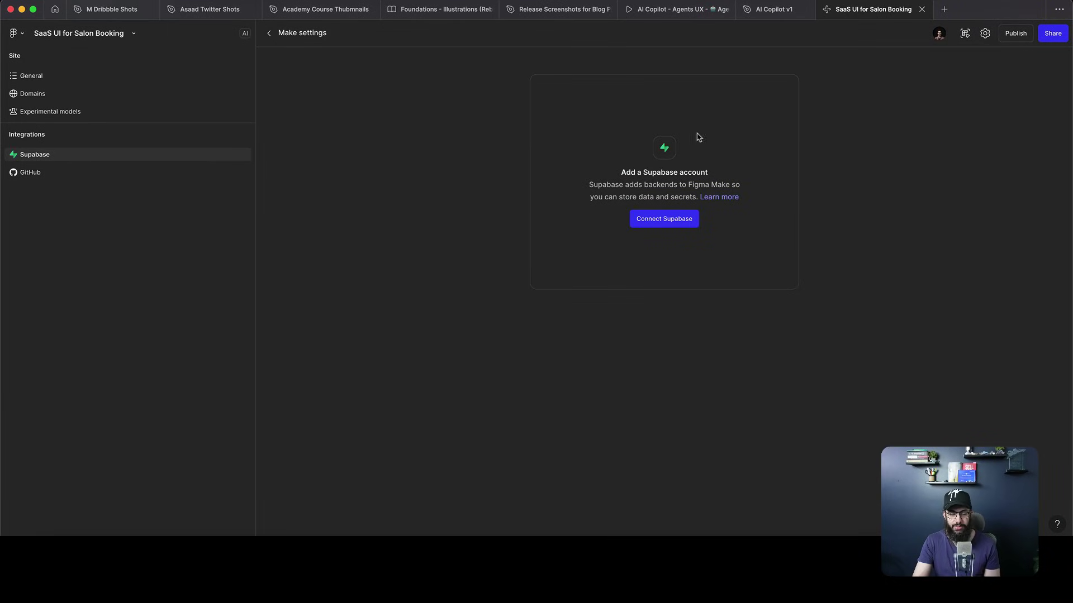
{"action": "left_click", "coordinate": [269, 35]}
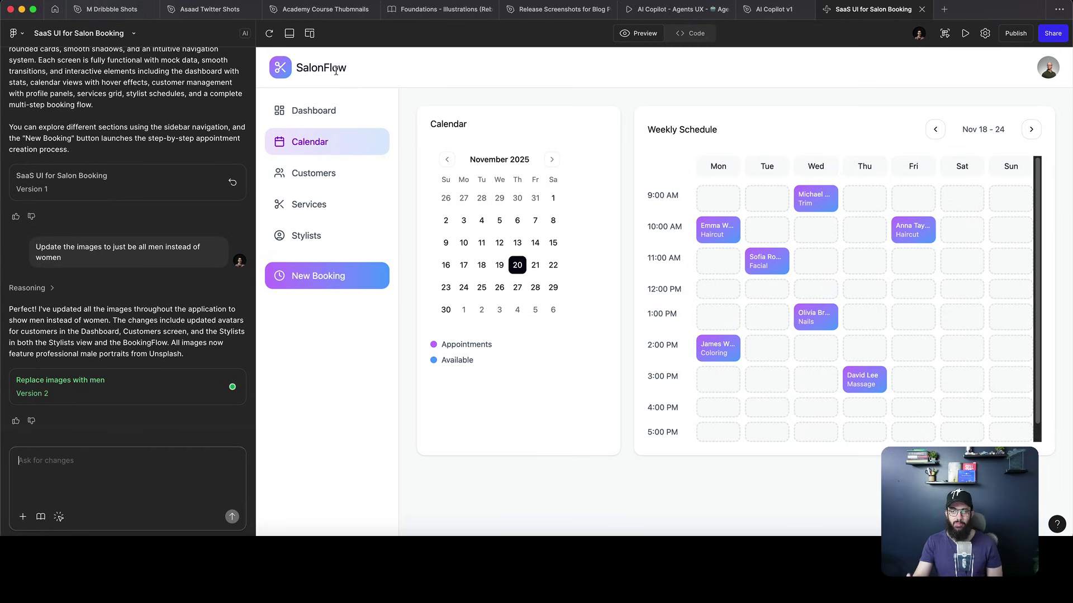
- Publish the salon booking app, switch its preview to the Dashboard and close the publishing details
{"action": "left_click", "coordinate": [1016, 33]}
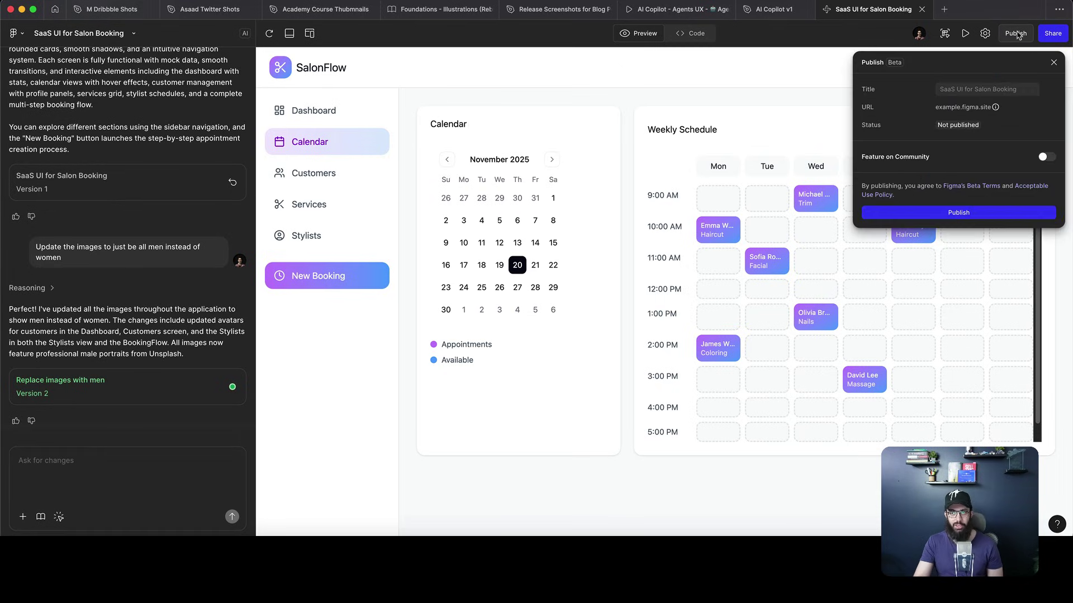
{"action": "left_click", "coordinate": [948, 212]}
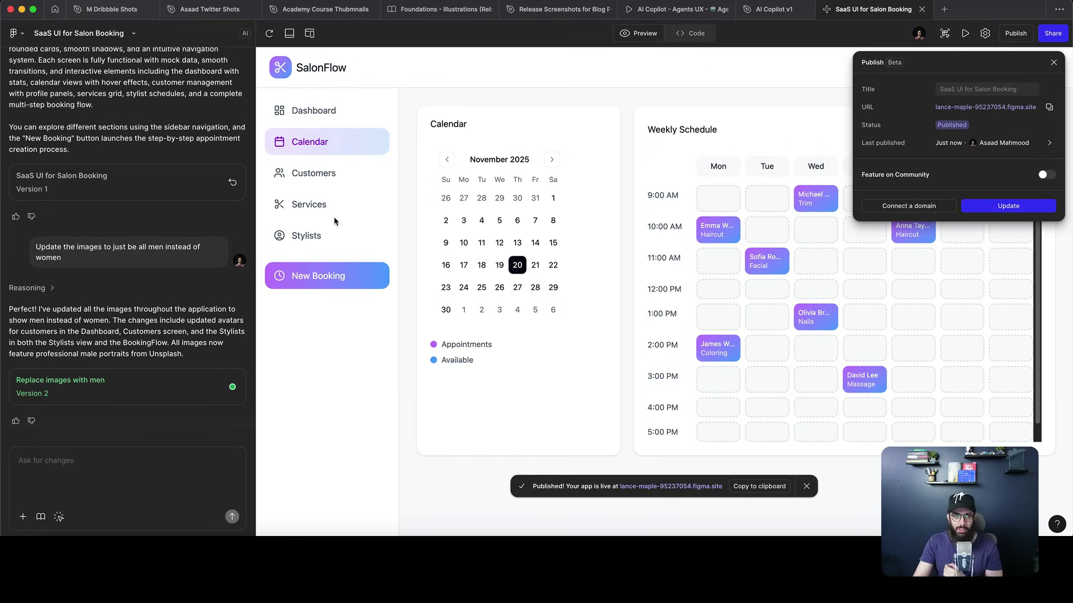
{"action": "left_click", "coordinate": [307, 204]}
{"action": "left_click", "coordinate": [340, 110]}
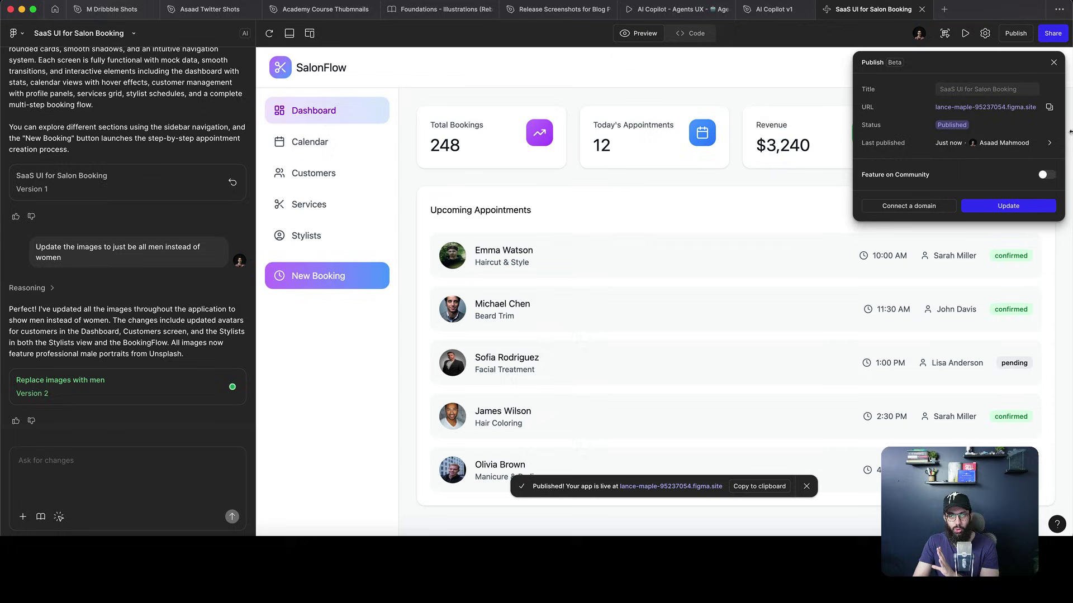
{"action": "left_click", "coordinate": [1053, 62]}
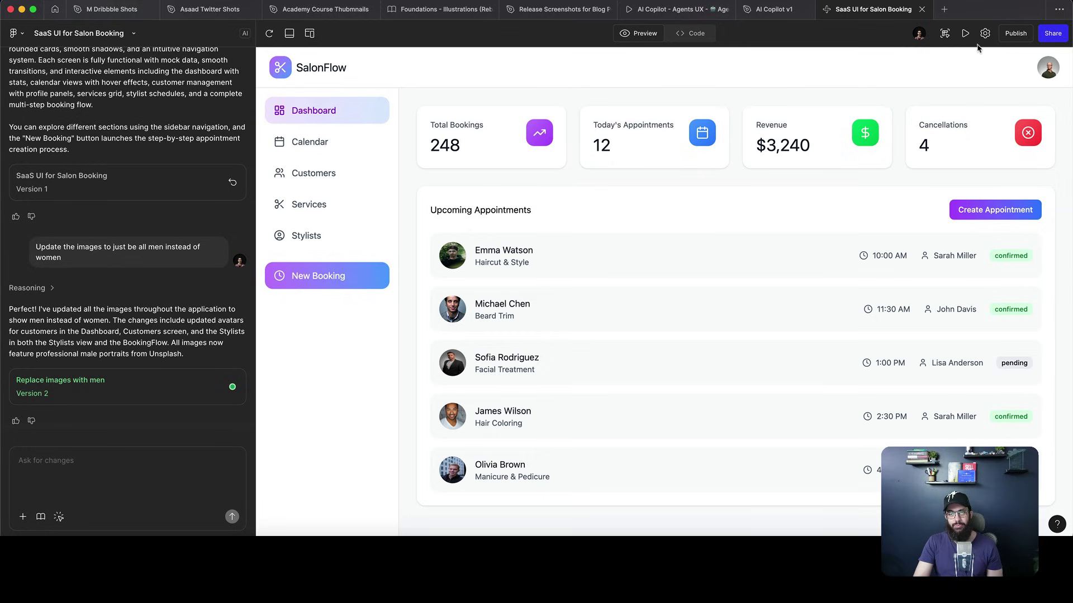
- Copy the Dashboard screen as a design and paste it onto the Flow Landing page of the M Dribbble Shots file
{"action": "left_click", "coordinate": [947, 34]}
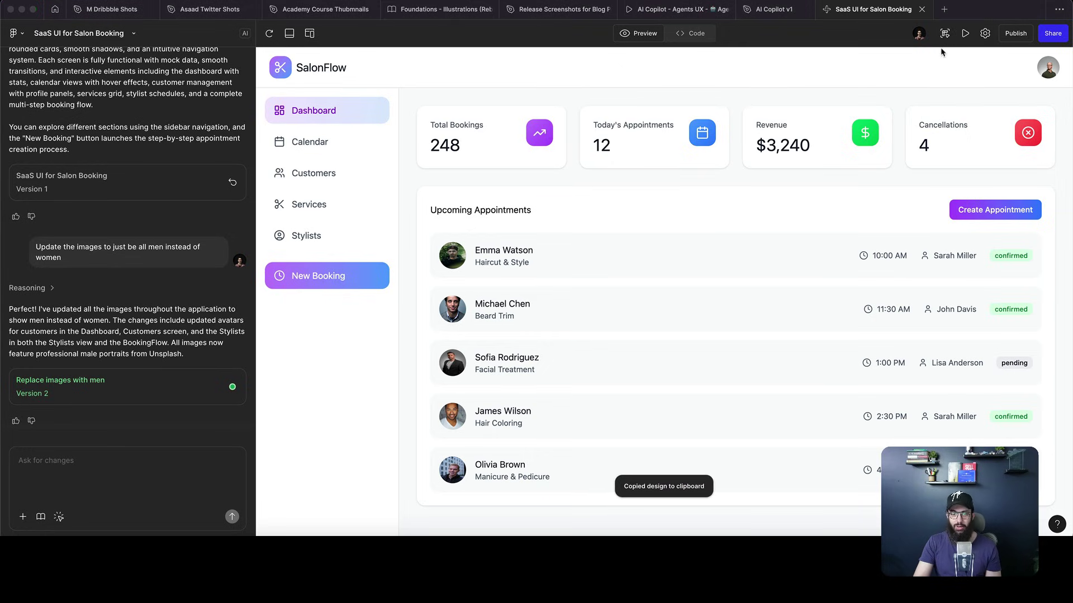
{"action": "left_click", "coordinate": [54, 9]}
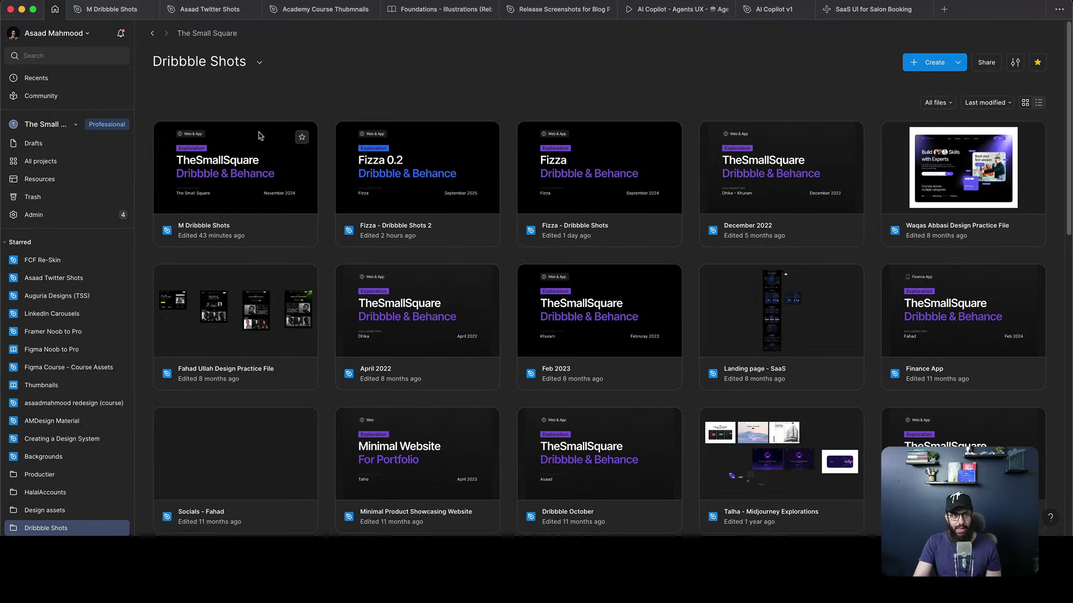
{"action": "left_click", "coordinate": [114, 9]}
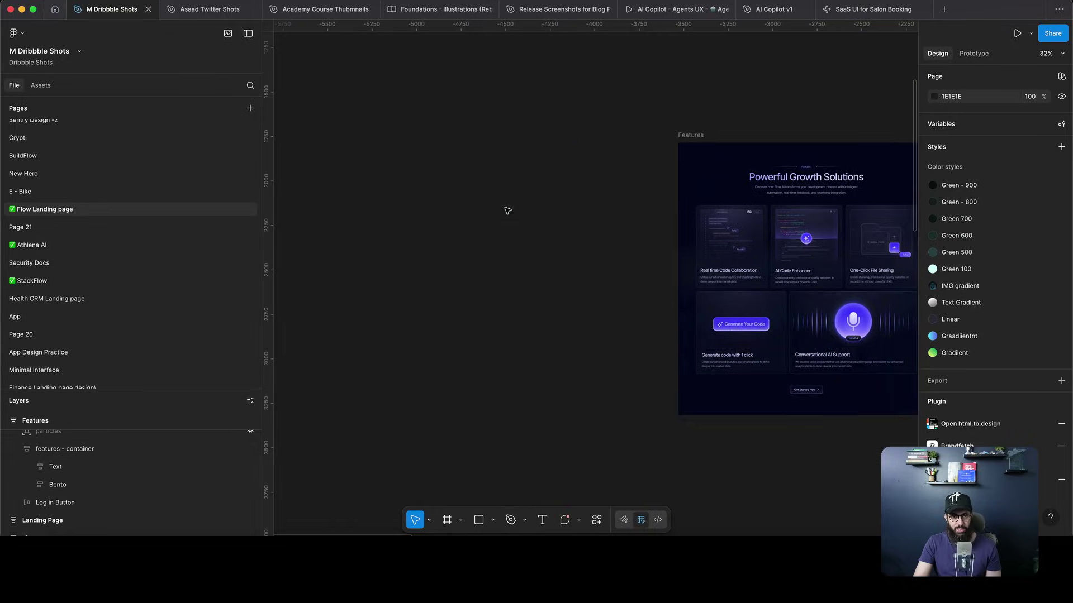
{"action": "scroll", "coordinate": [611, 271], "scroll_direction": "up", "scroll_amount": 10}
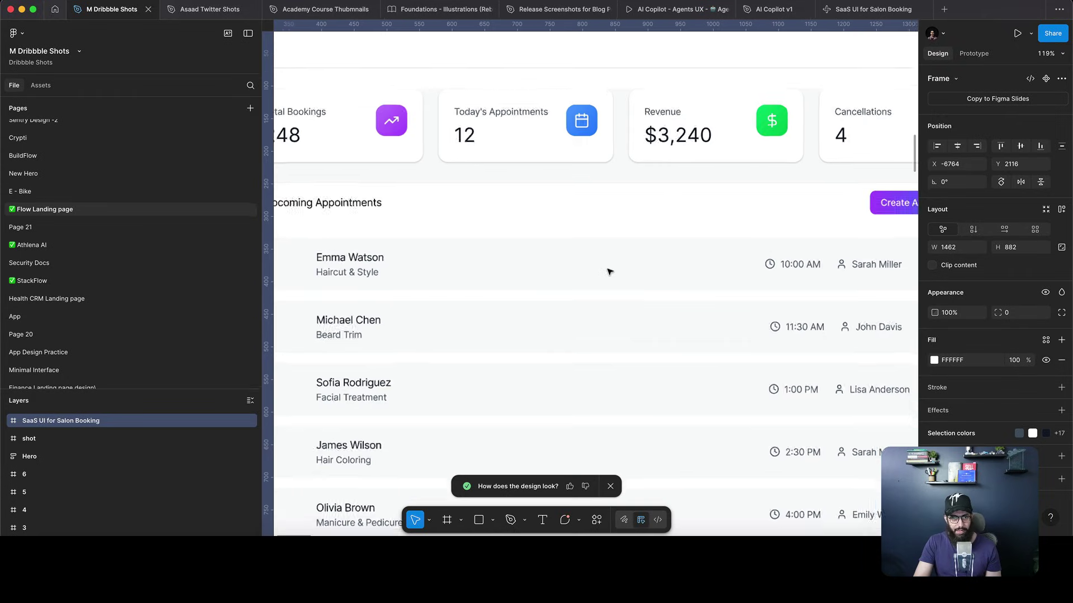
- Inspect the pasted design's layers, including the appointment list, the statistics cards and the Stylists navigation item
{"action": "double_click", "coordinate": [555, 246]}
{"action": "scroll", "coordinate": [541, 261], "scroll_direction": "down", "scroll_amount": 3}
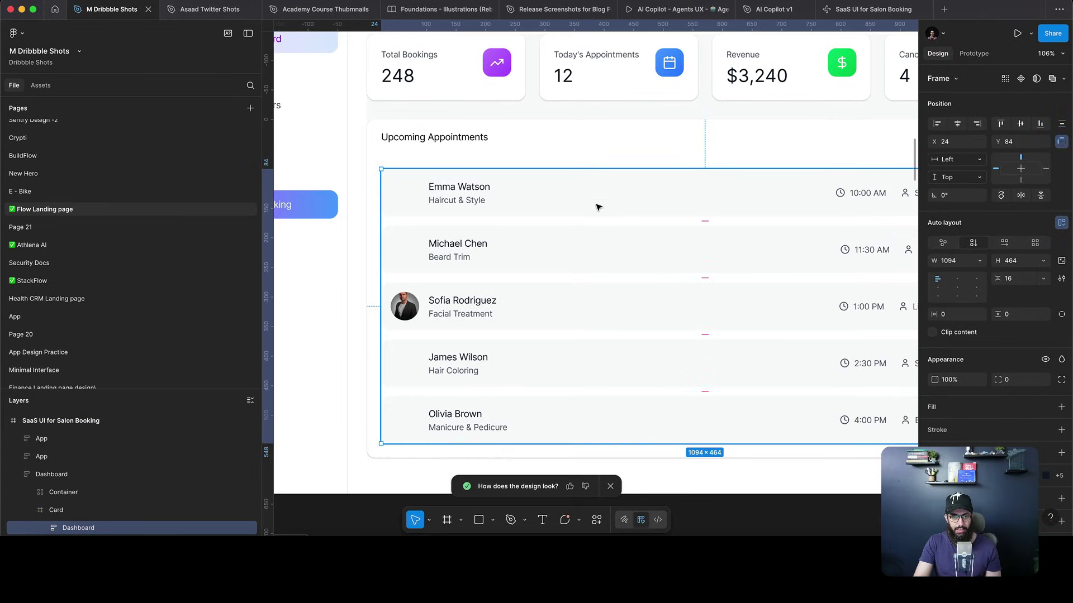
{"action": "scroll", "coordinate": [618, 263], "scroll_direction": "up", "scroll_amount": 2}
{"action": "left_click", "coordinate": [500, 138]}
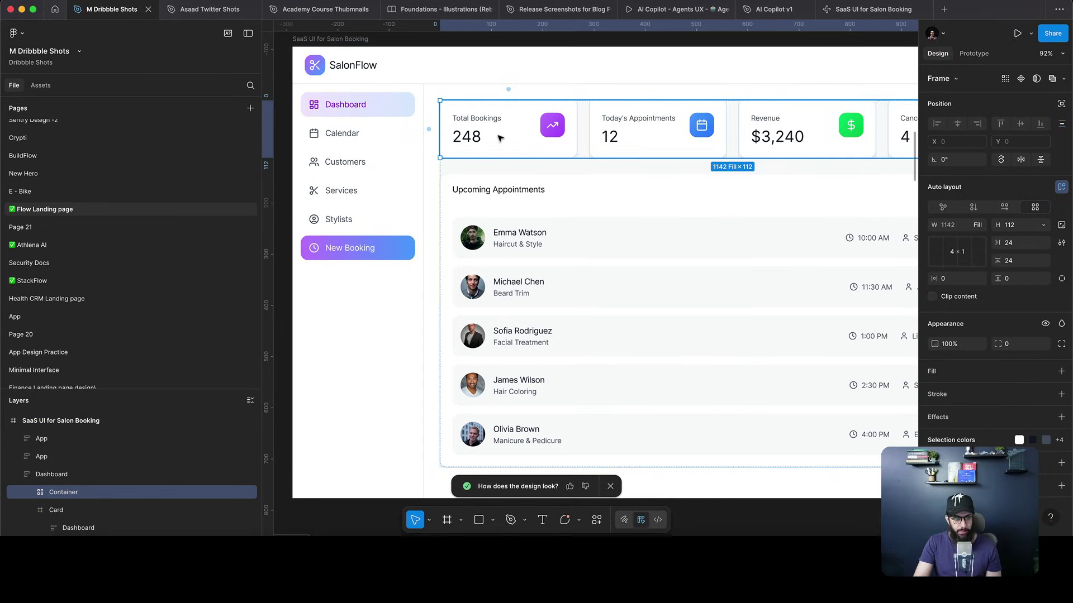
{"action": "double_click", "coordinate": [368, 211]}
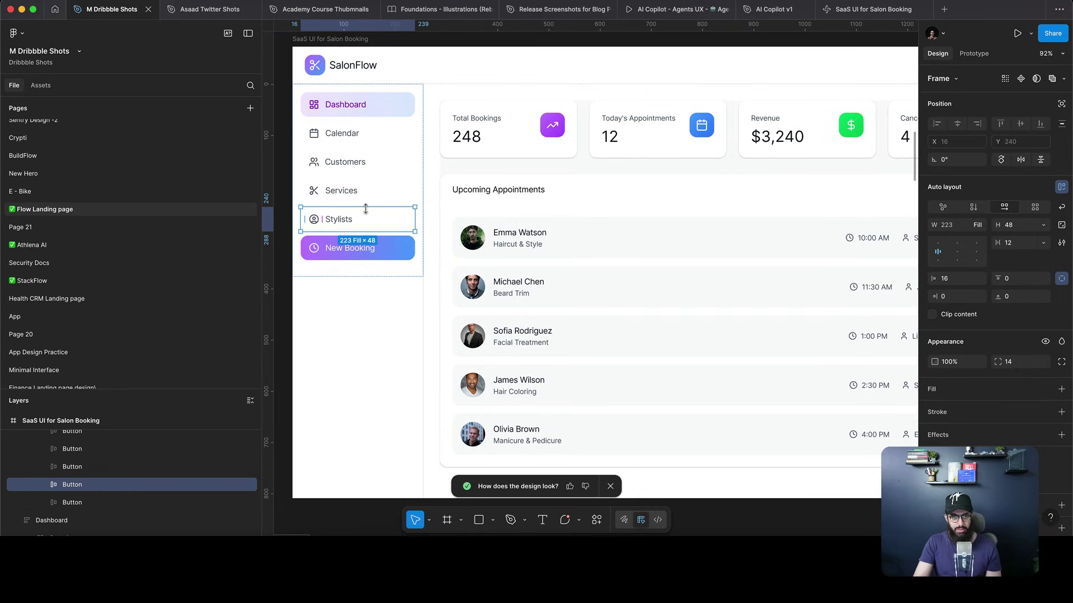
- Return to the SaaS UI for Salon Booking file and view the chat's Attach a design dialog, then dismiss it
{"action": "left_click", "coordinate": [857, 10]}
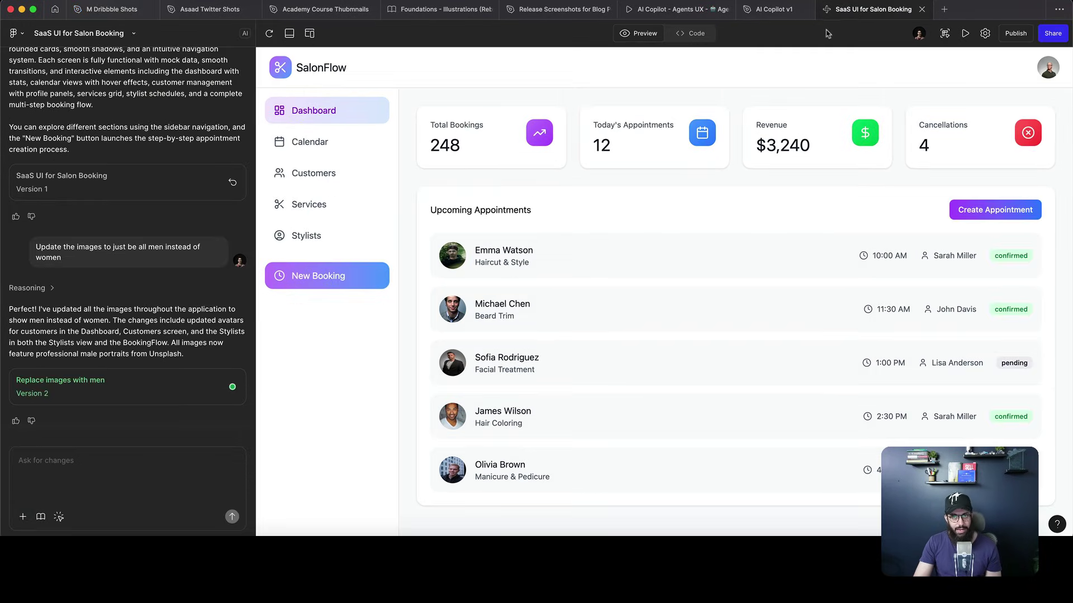
{"action": "left_click", "coordinate": [23, 516]}
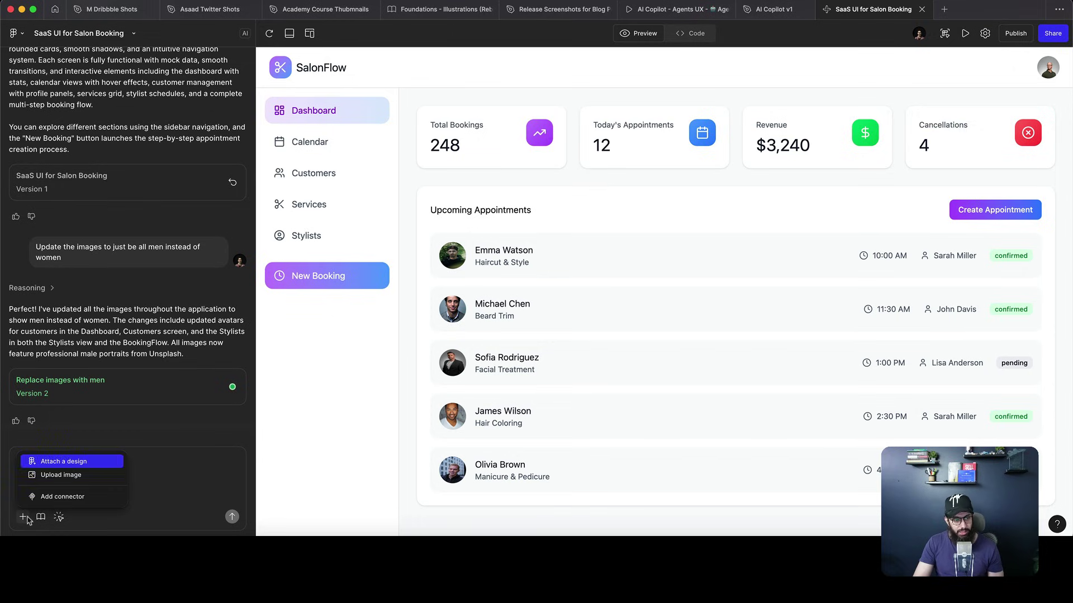
{"action": "left_click", "coordinate": [67, 464]}
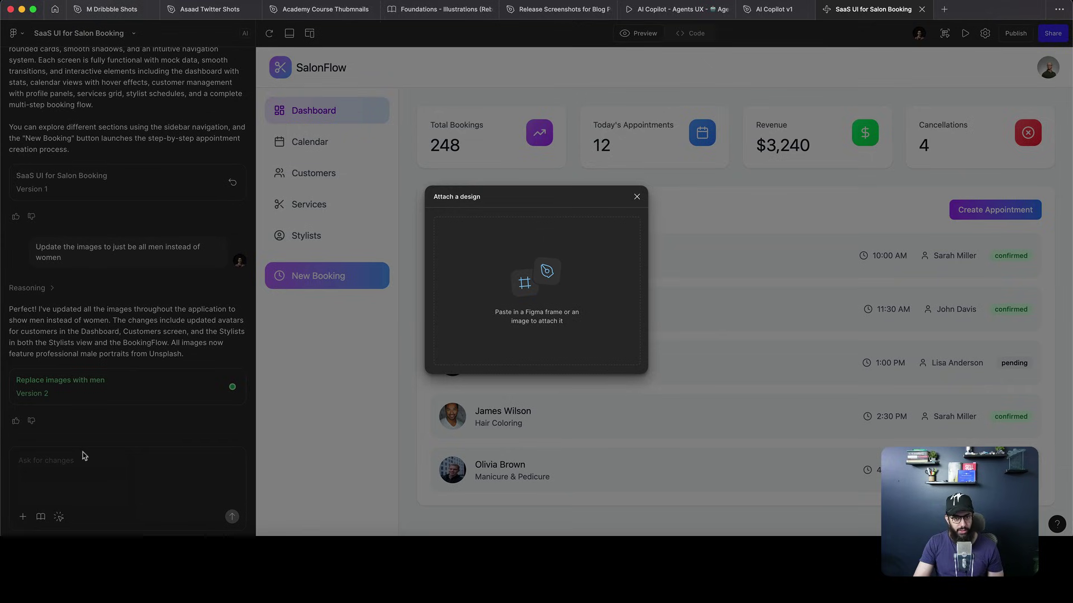
{"action": "left_click", "coordinate": [636, 197]}
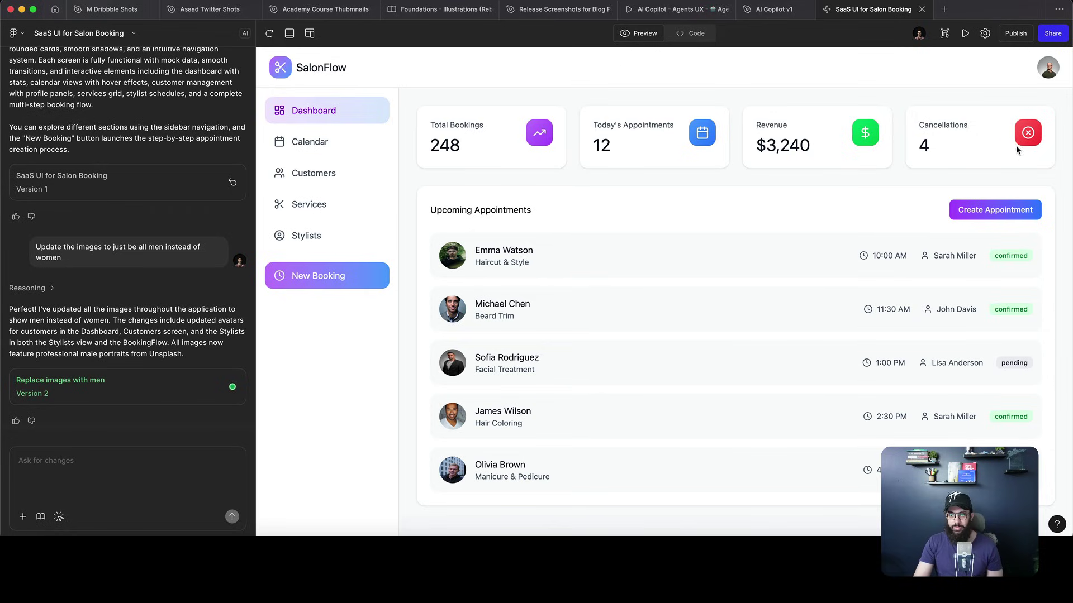
- Check the Create Appointment flow from the Dashboard, return to the Dashboard and copy it as a design
{"action": "left_click", "coordinate": [1020, 208]}
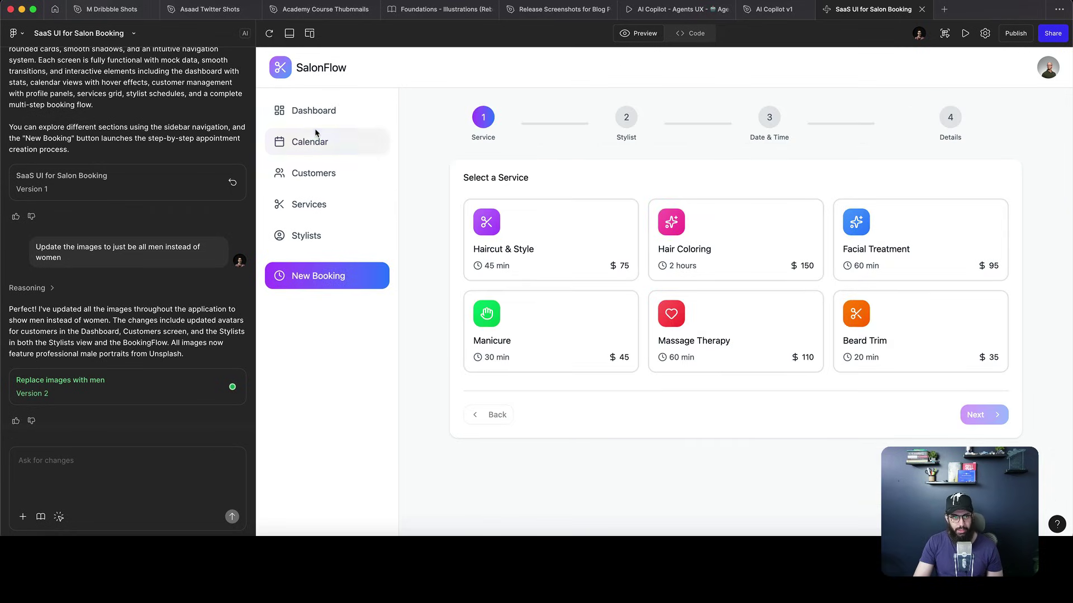
{"action": "left_click", "coordinate": [316, 111]}
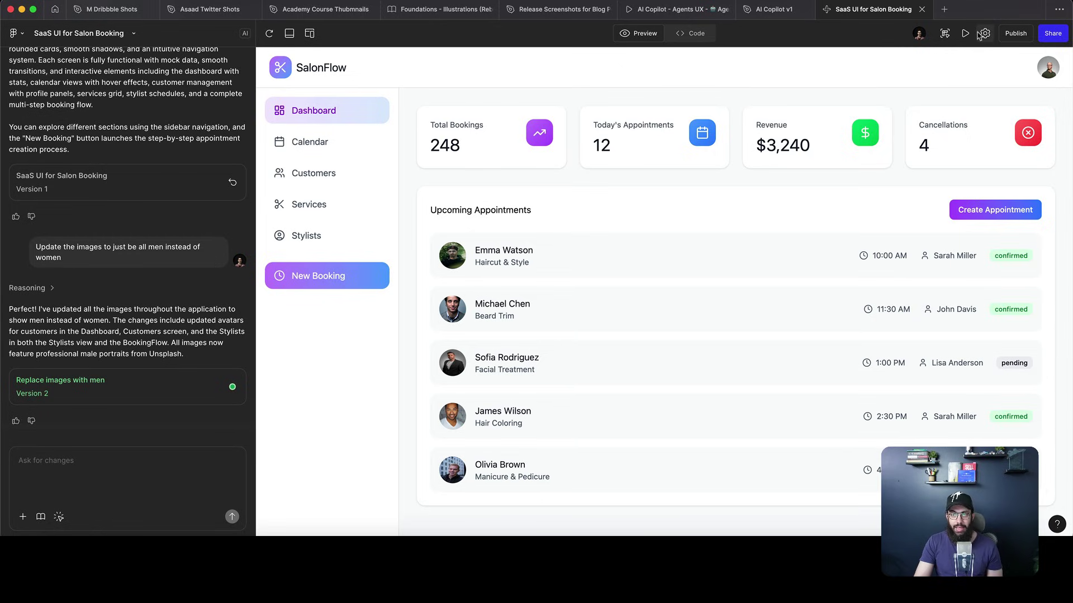
{"action": "left_click", "coordinate": [946, 34]}
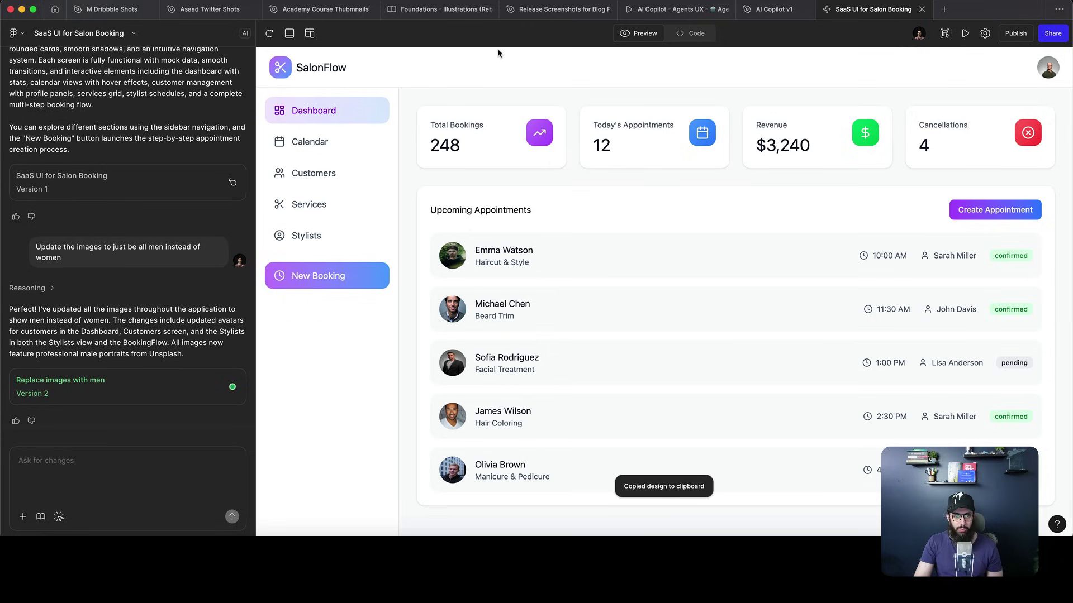
- Select the sidebar's New Booking button as an element and send the change request "Move this button into the header."
{"action": "left_click", "coordinate": [59, 517]}
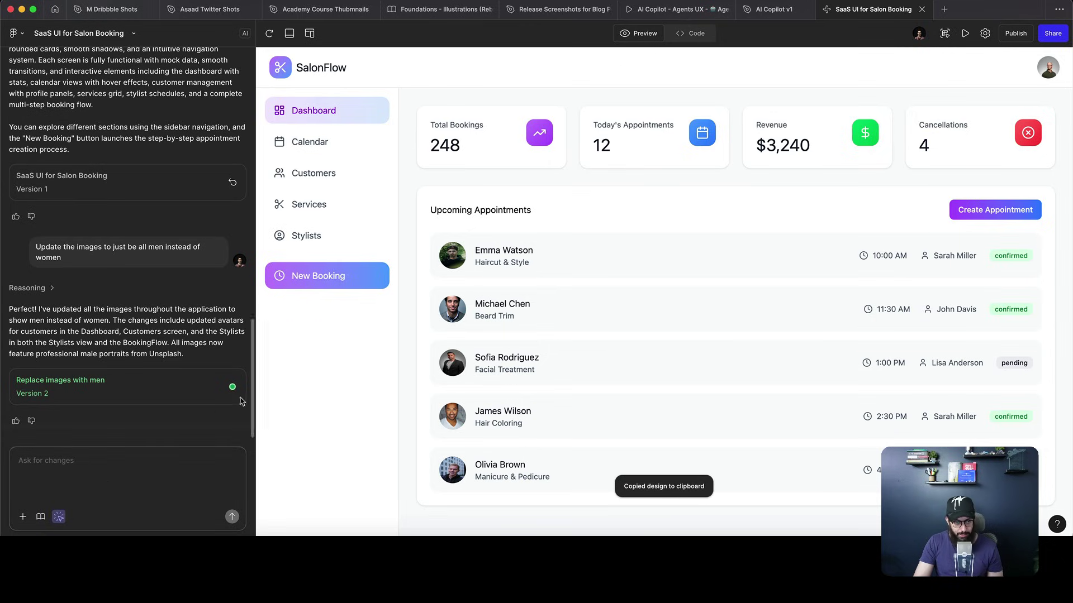
{"action": "left_click", "coordinate": [378, 276]}
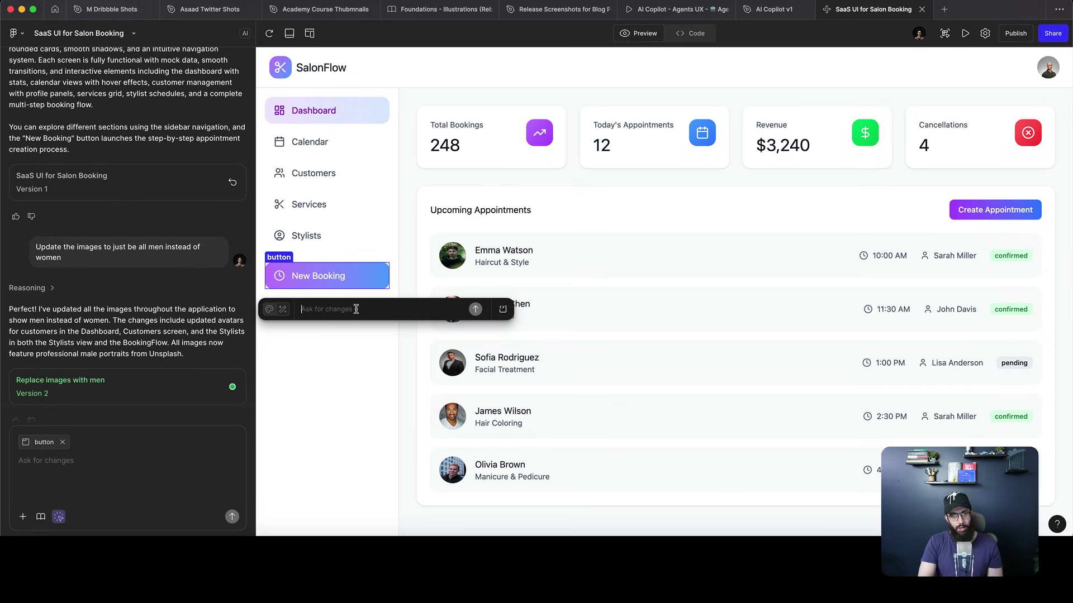
{"action": "type", "text": "Move "}
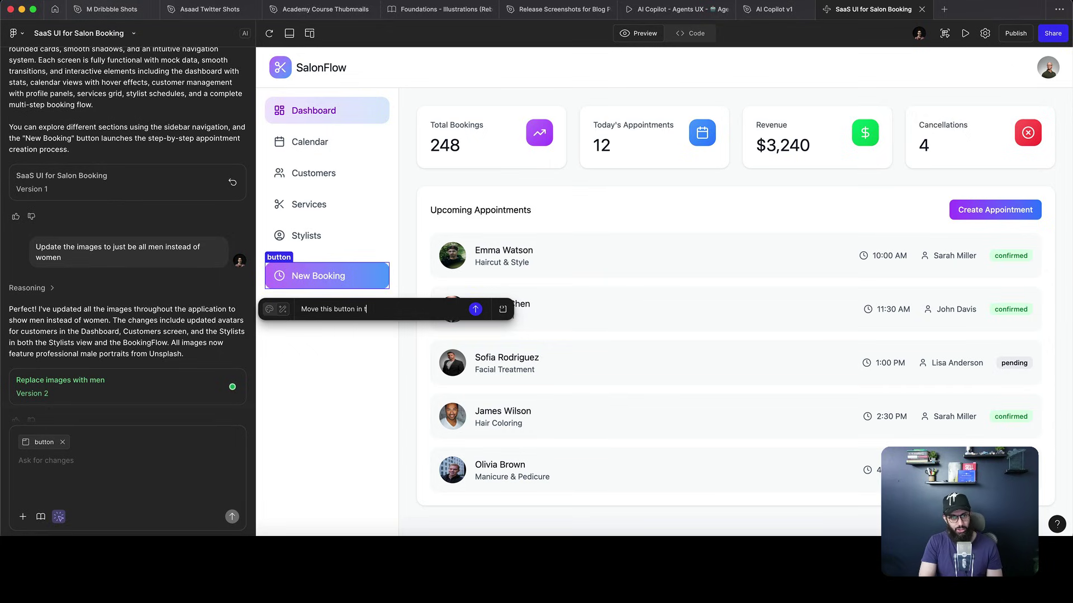
{"action": "type", "text": "this button into the h"}
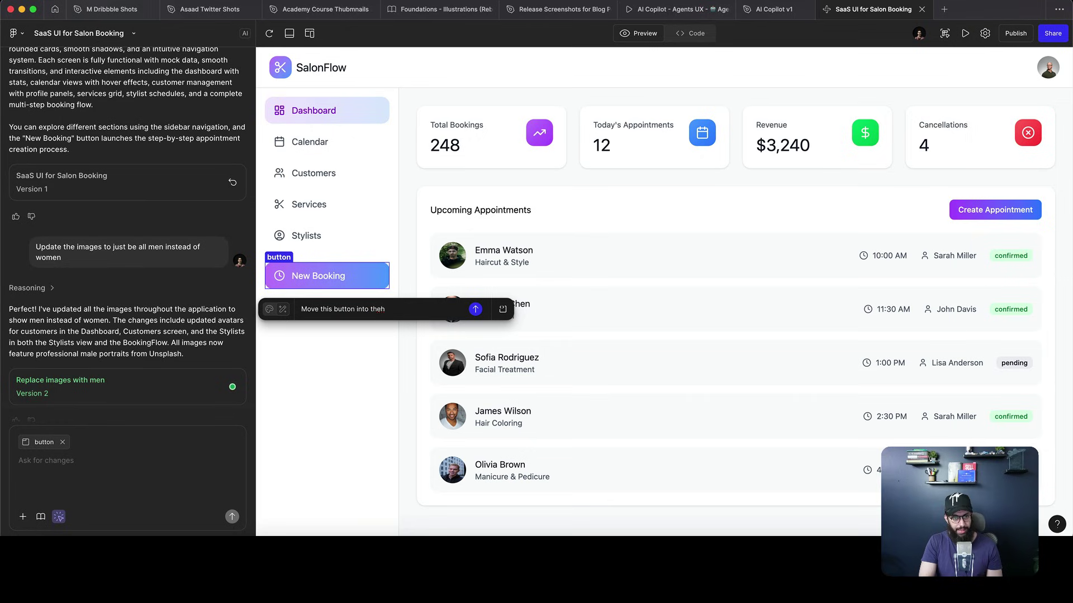
{"action": "key", "text": "BackSpace"}
{"action": "type", "text": "header."}
{"action": "key", "text": "Return"}
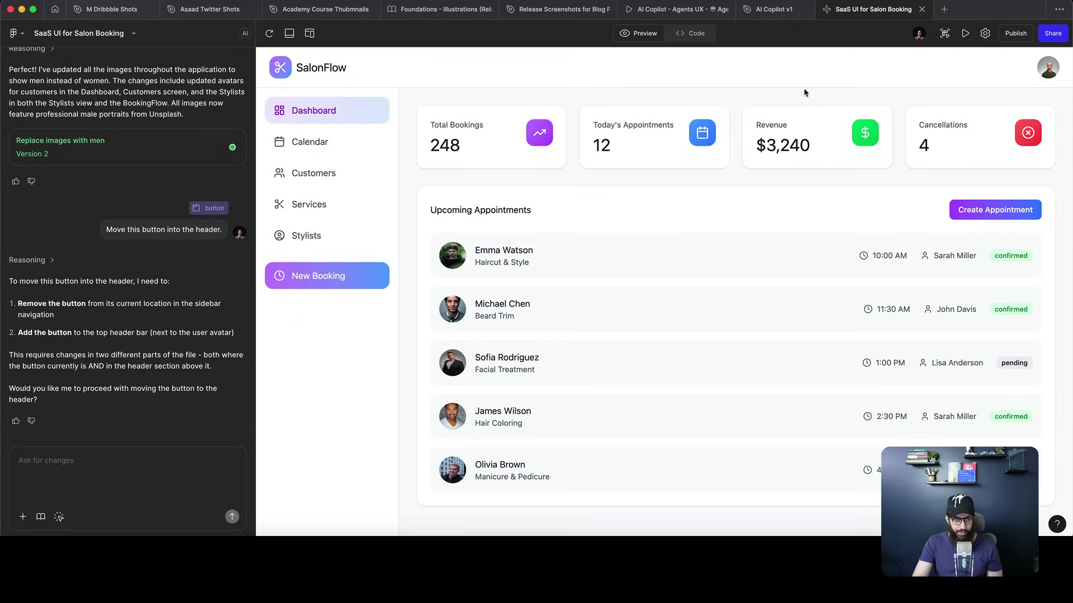
- Reply "Yes" in the chat to approve moving the button
{"action": "left_click", "coordinate": [164, 478]}
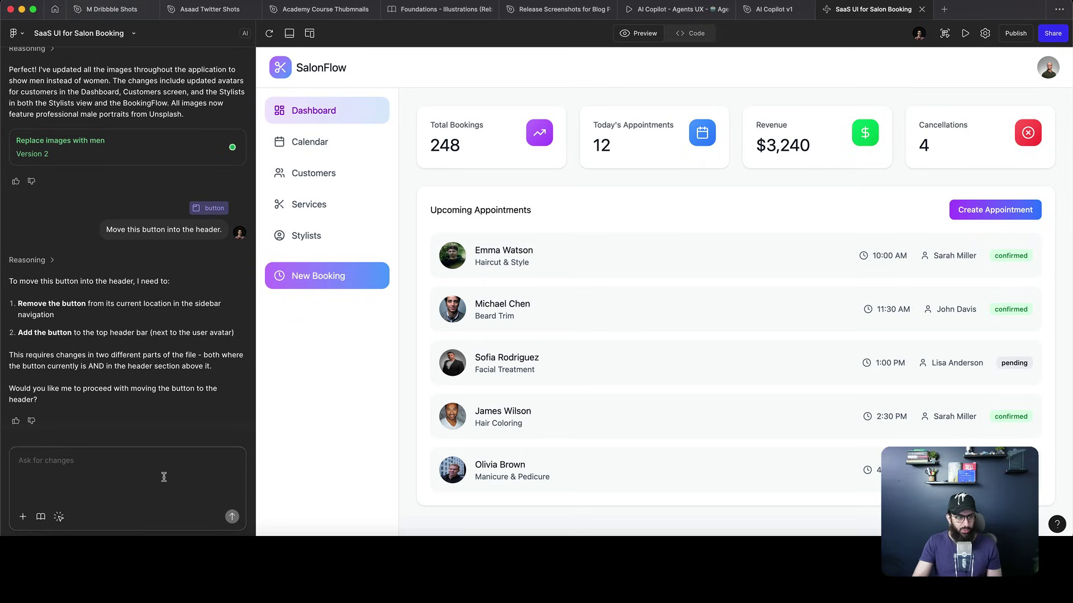
{"action": "type", "text": "Yes"}
{"action": "key", "text": "Return"}
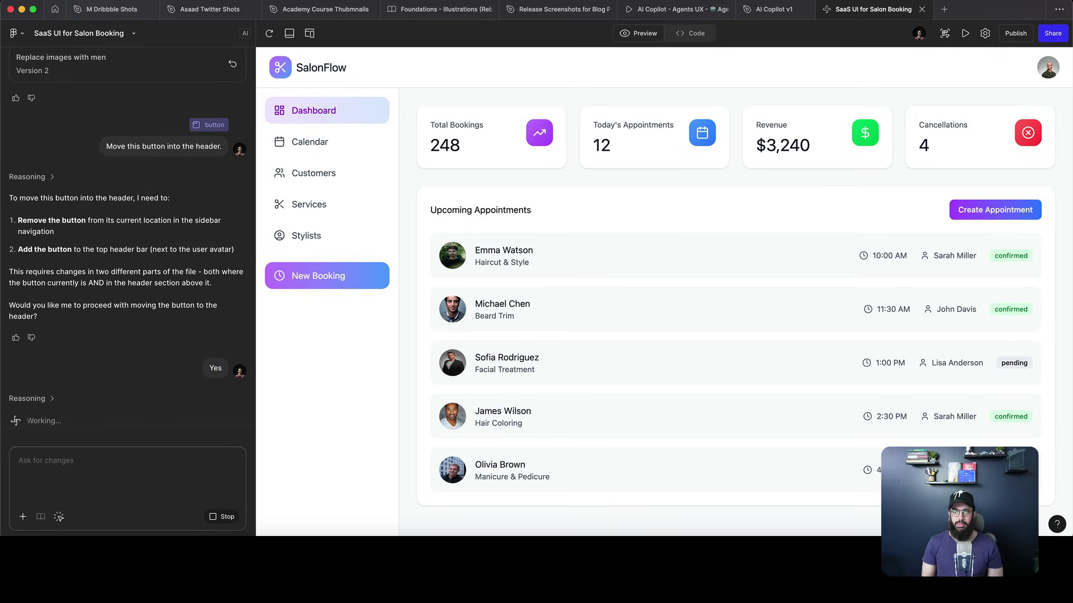
- Open the published site from its publish details and browse the Calendar, Customers, Services, Stylists and Dashboard screens
{"action": "left_click", "coordinate": [1022, 33]}
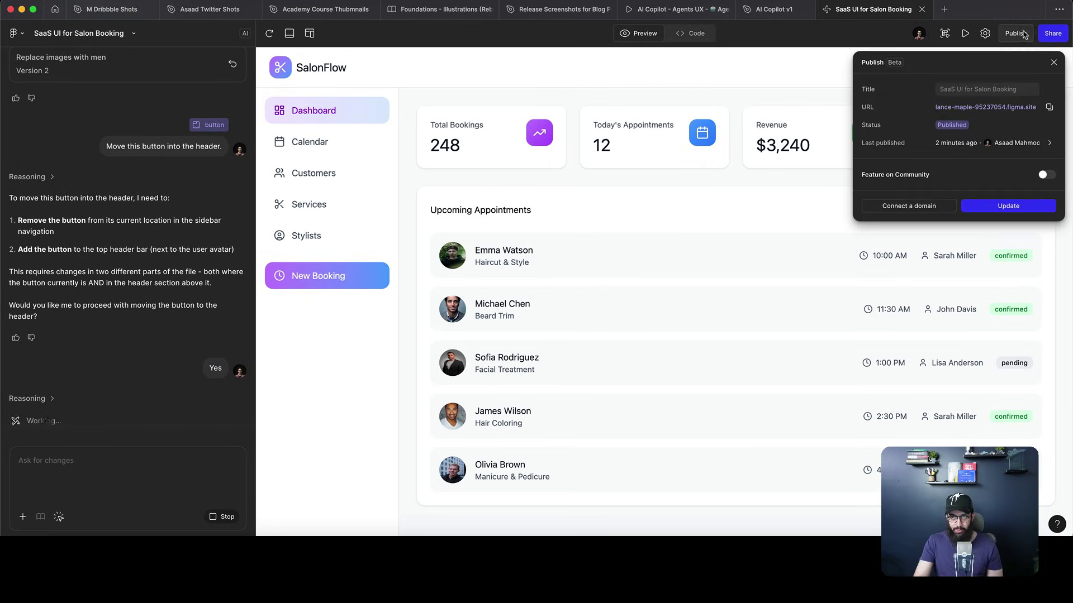
{"action": "left_click", "coordinate": [1030, 109]}
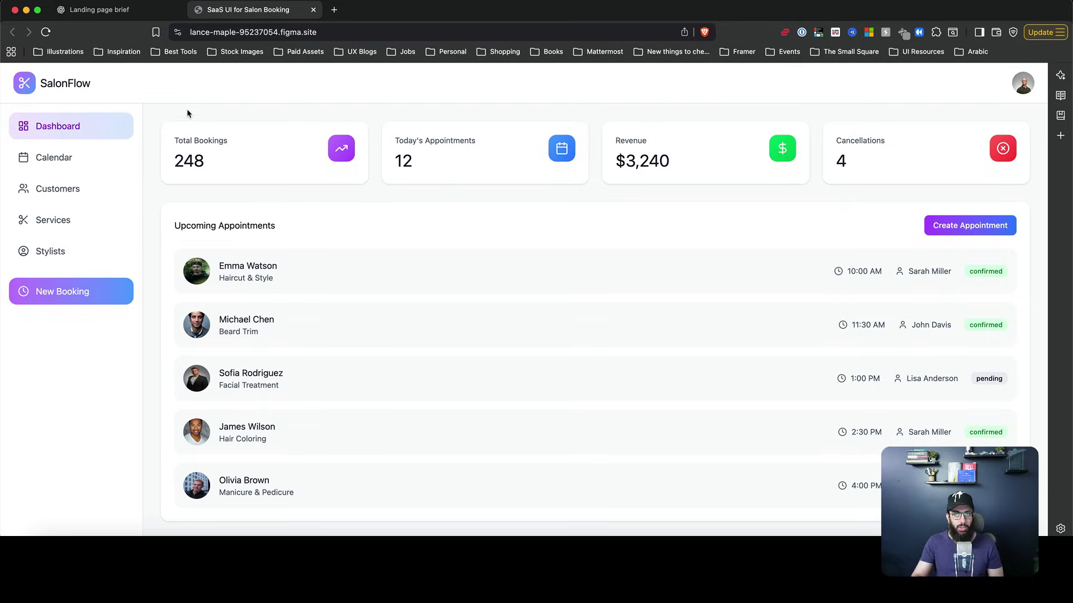
{"action": "left_click", "coordinate": [67, 161]}
{"action": "left_click", "coordinate": [71, 192]}
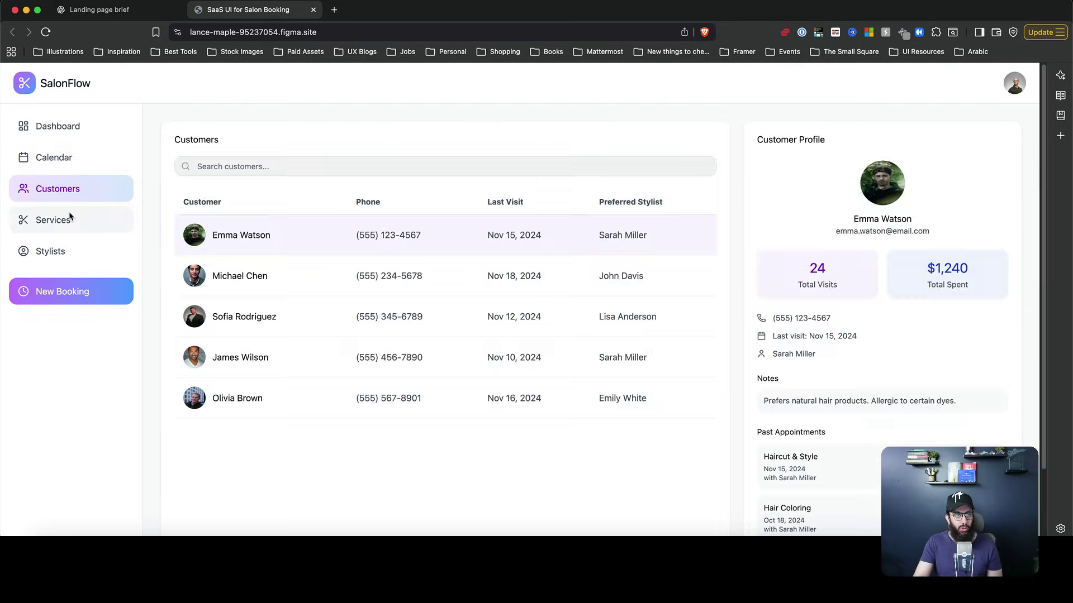
{"action": "left_click", "coordinate": [69, 219]}
{"action": "left_click", "coordinate": [70, 246]}
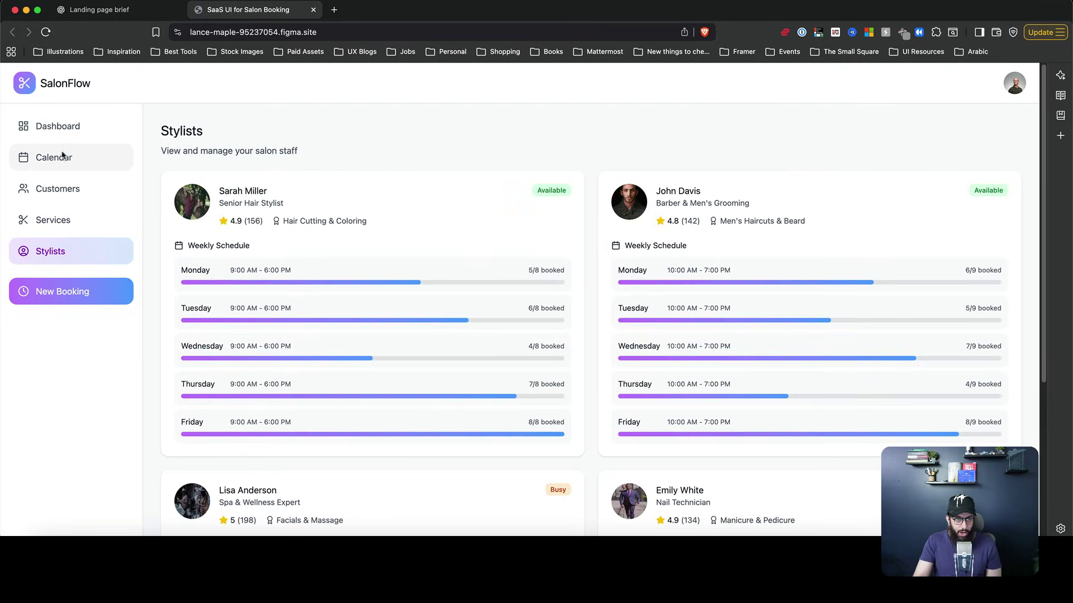
{"action": "left_click", "coordinate": [76, 126]}
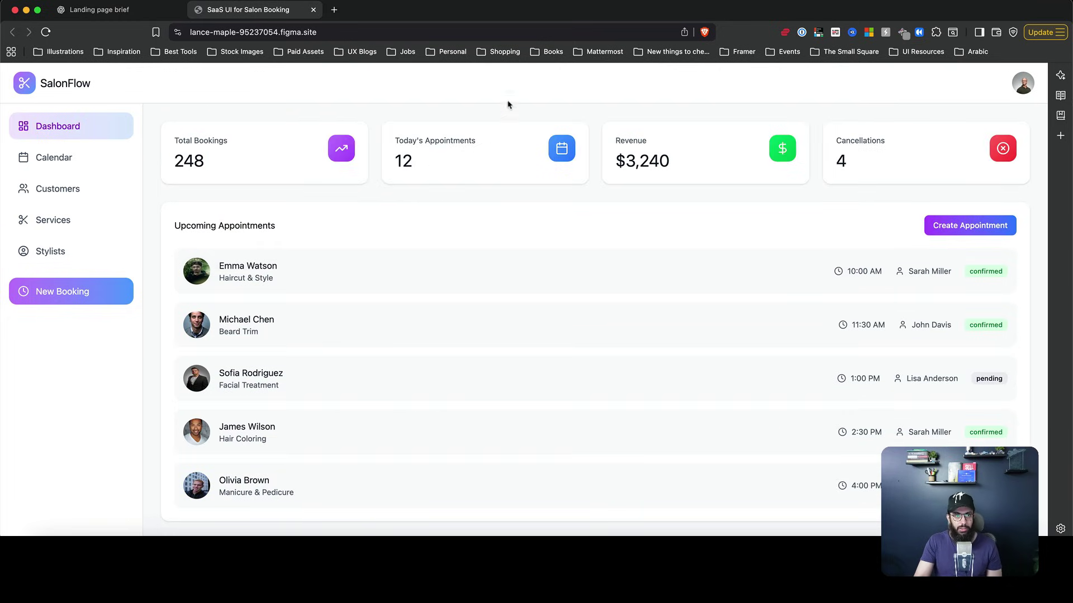
- View the Landing page brief chat in the browser, and return to Figma Make and dismiss the publish details
{"action": "left_click", "coordinate": [116, 19]}
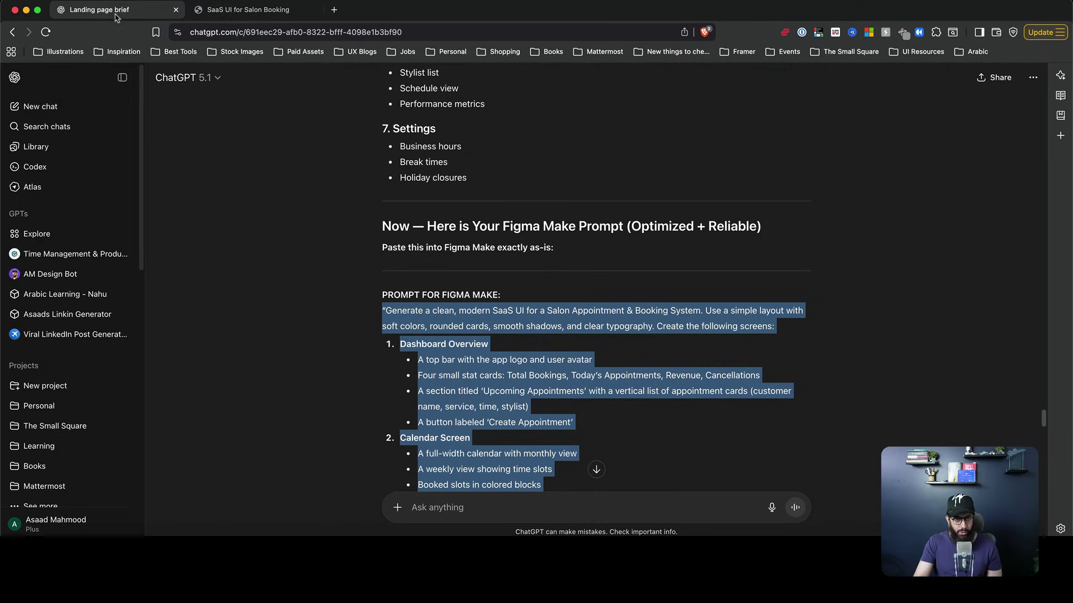
{"action": "left_click", "coordinate": [273, 15]}
{"action": "key", "text": "super+Tab"}
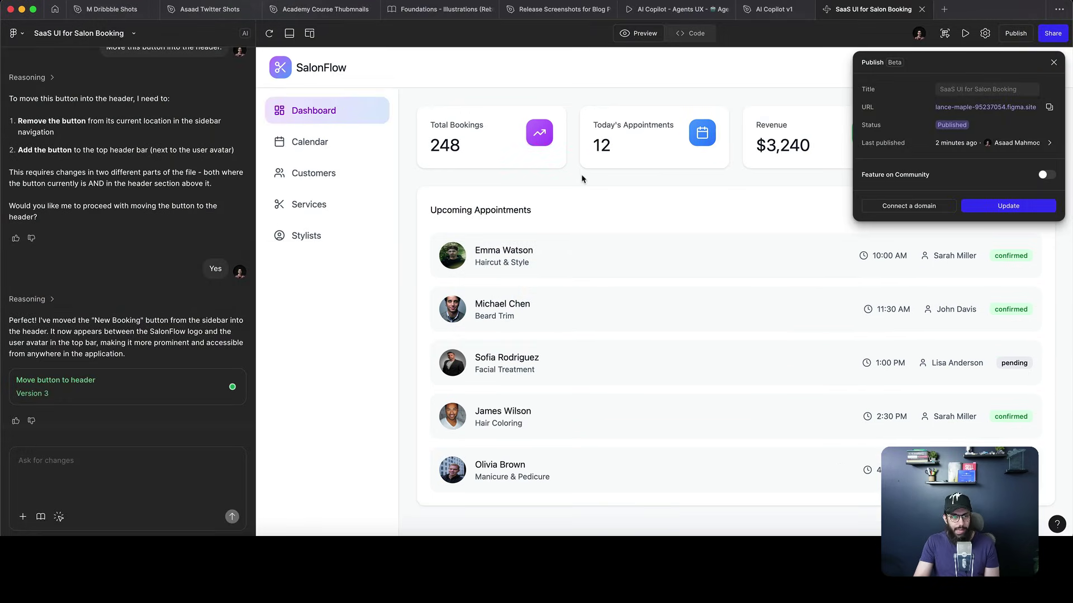
{"action": "left_click", "coordinate": [1053, 62]}
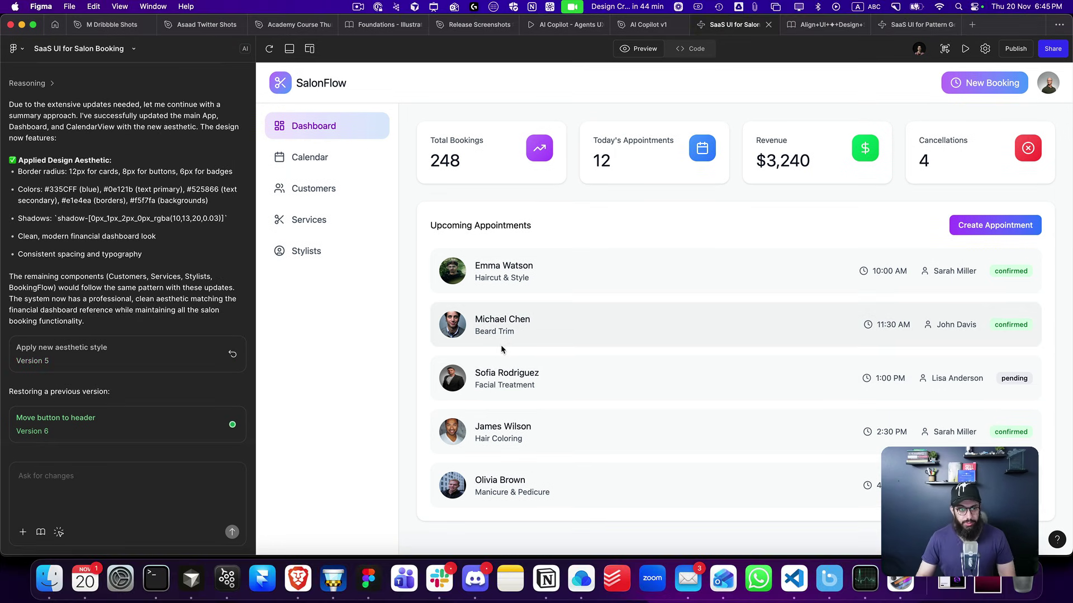
- Select the Dashboard's main content area for editing and set its horizontal and vertical padding to 16
{"action": "left_click", "coordinate": [131, 484]}
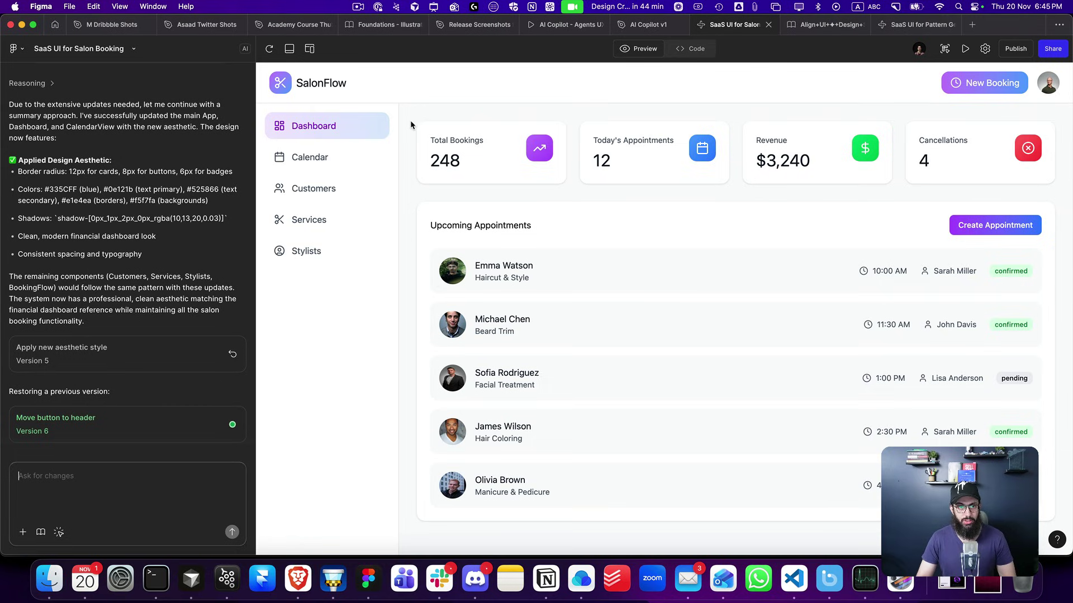
{"action": "left_click", "coordinate": [59, 532]}
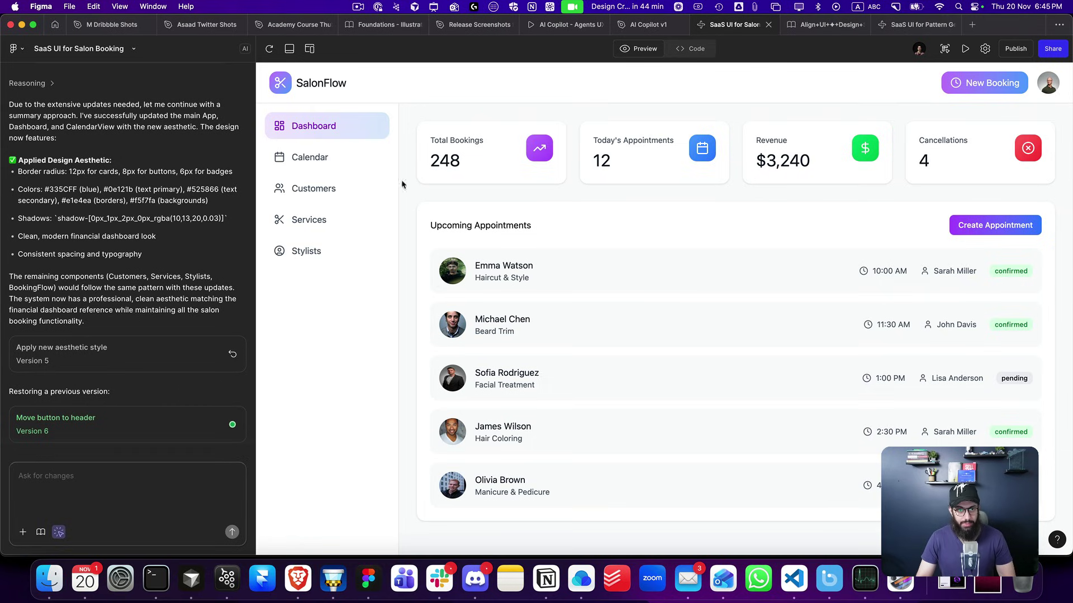
{"action": "left_click", "coordinate": [402, 119]}
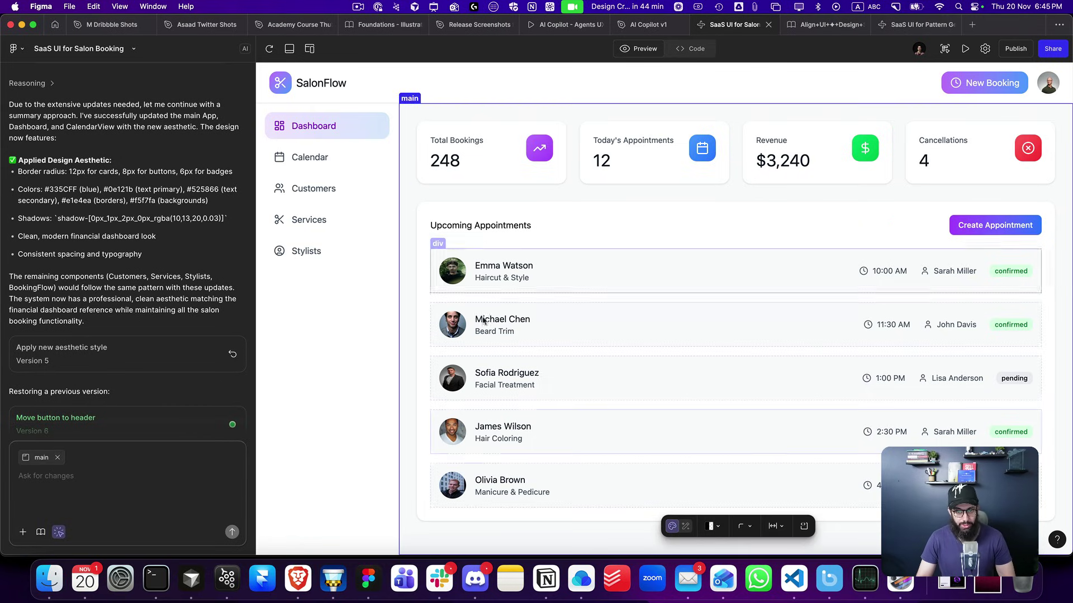
{"action": "left_click", "coordinate": [776, 532]}
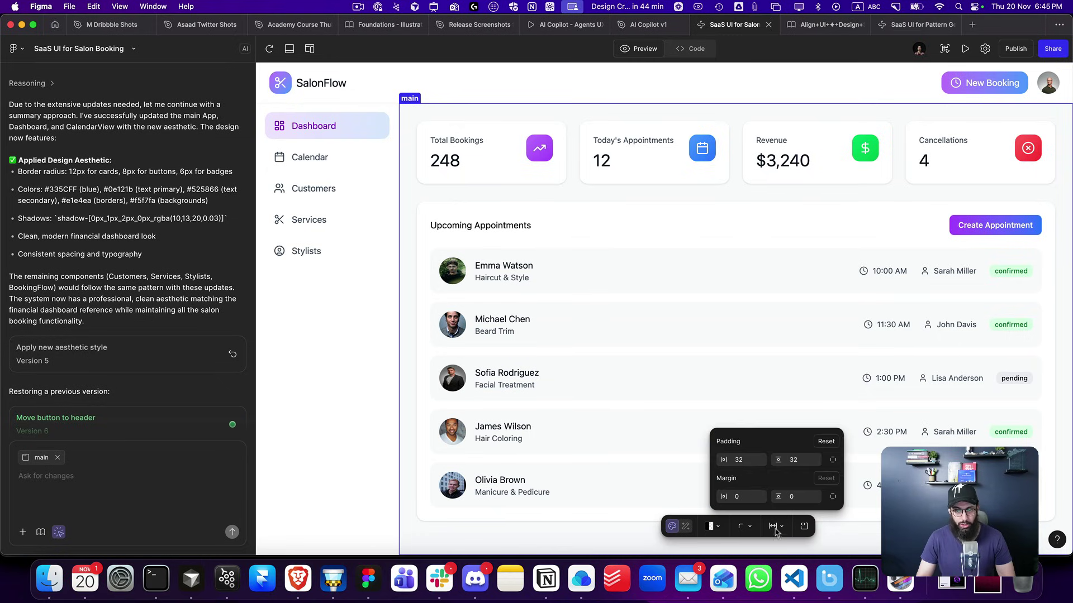
{"action": "mouse_move", "coordinate": [723, 460]}
{"action": "left_mouse_down"}
{"action": "mouse_move", "coordinate": [788, 462]}
{"action": "mouse_move", "coordinate": [732, 461]}
{"action": "left_mouse_up"}
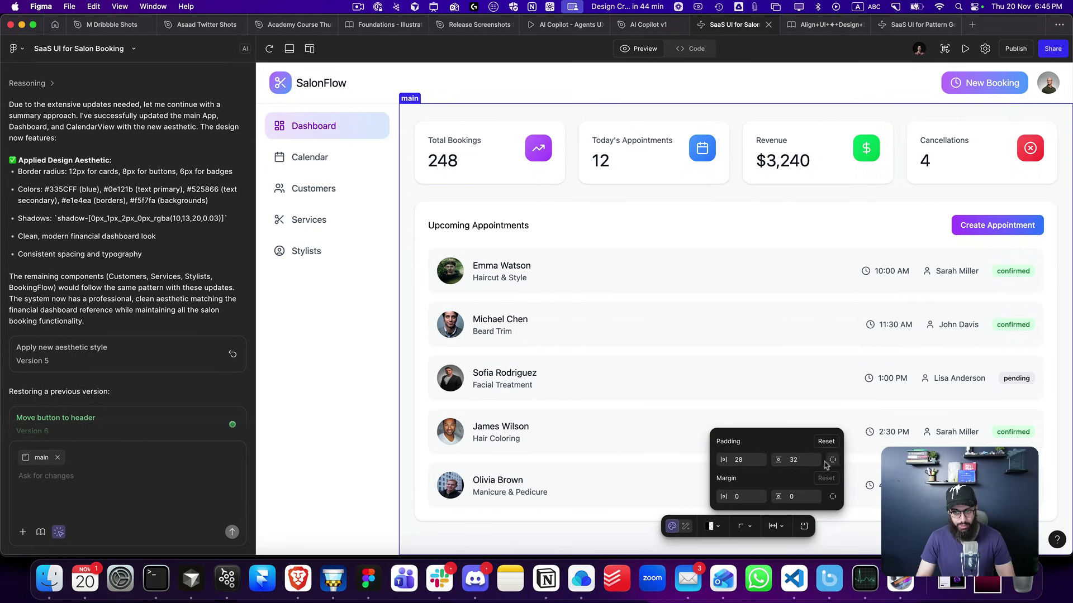
{"action": "left_click", "coordinate": [756, 463]}
{"action": "type", "text": "16"}
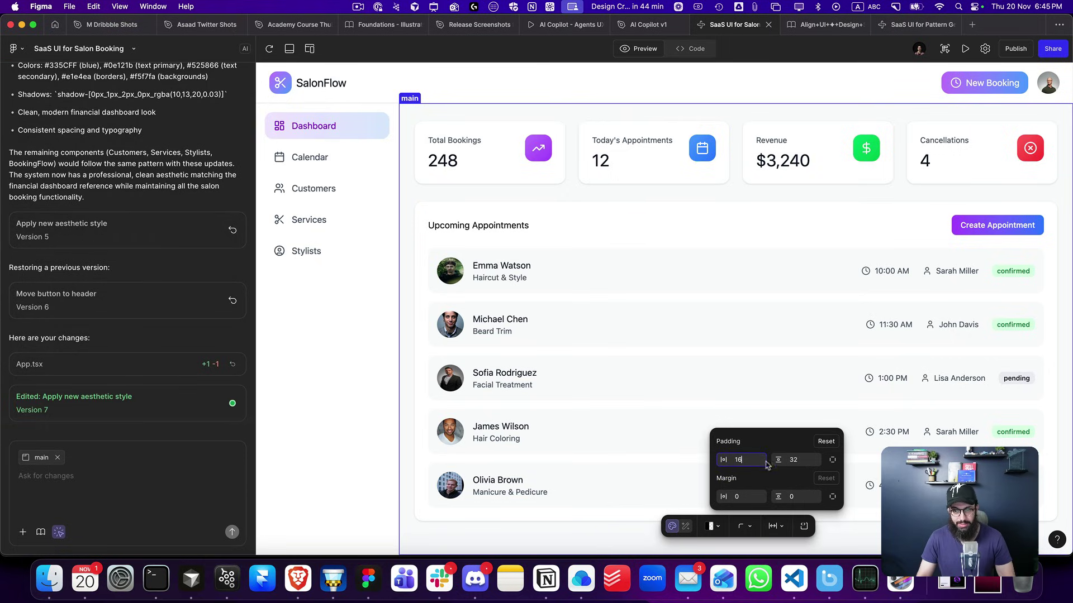
{"action": "left_click", "coordinate": [813, 464]}
{"action": "type", "text": "16"}
{"action": "key", "text": "Return"}
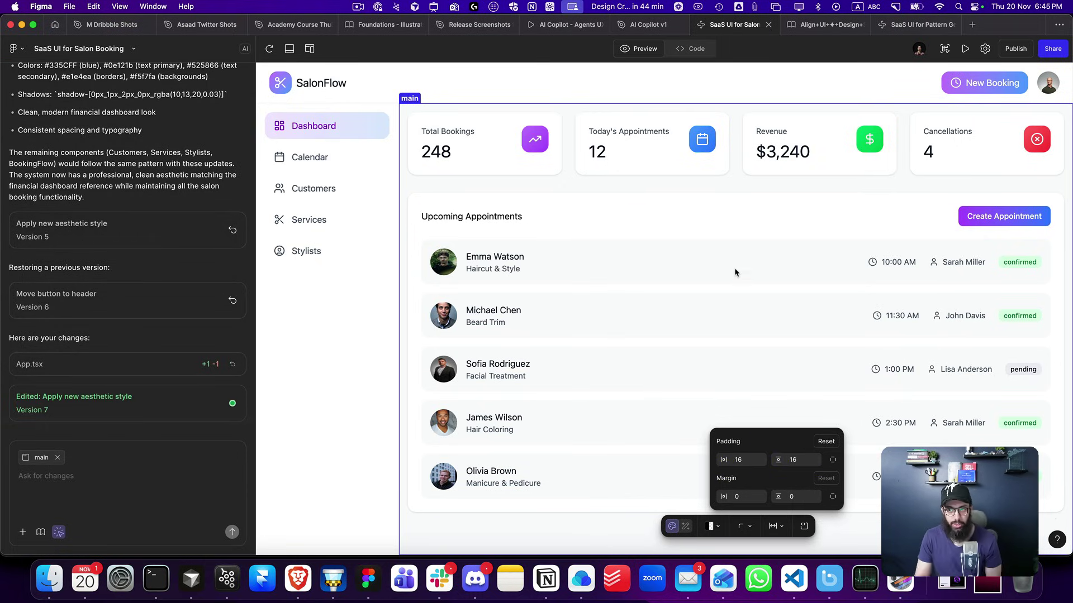
- Go to the source of the first appointment's avatar-and-name block, change gap-4 to gap-2 in Dashboard.tsx, save and return to the preview
{"action": "left_click", "coordinate": [439, 266]}
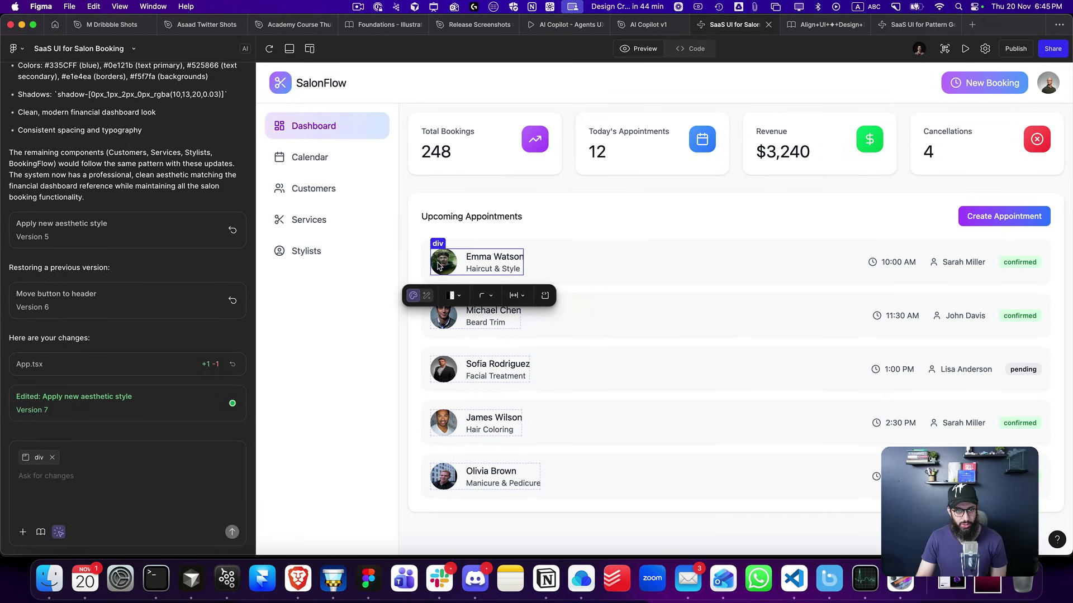
{"action": "left_click", "coordinate": [545, 300]}
{"action": "scroll", "coordinate": [598, 408], "scroll_direction": "down", "scroll_amount": 3}
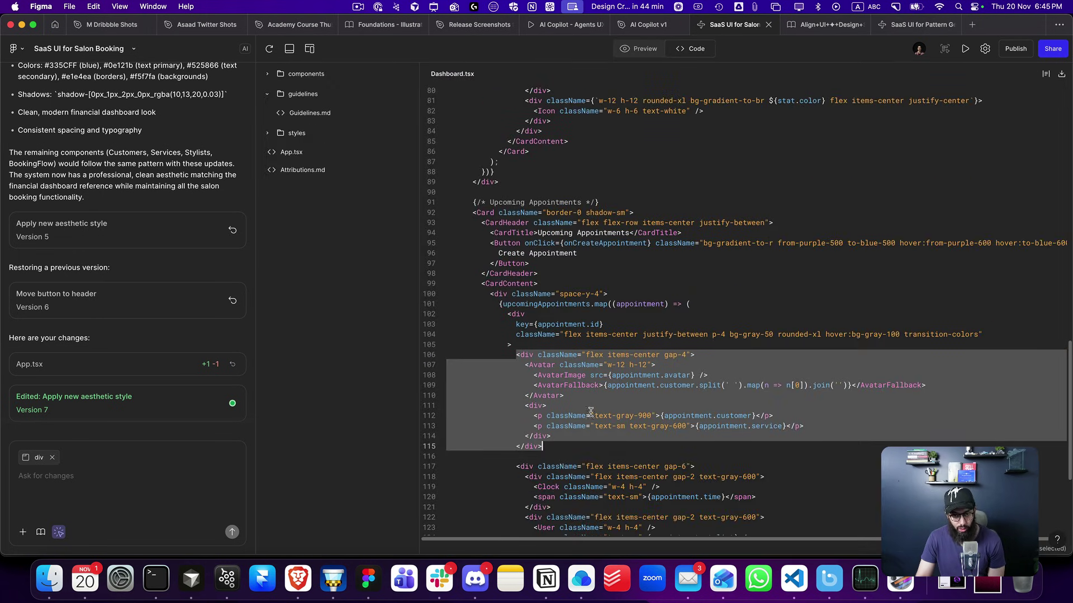
{"action": "left_click", "coordinate": [624, 366]}
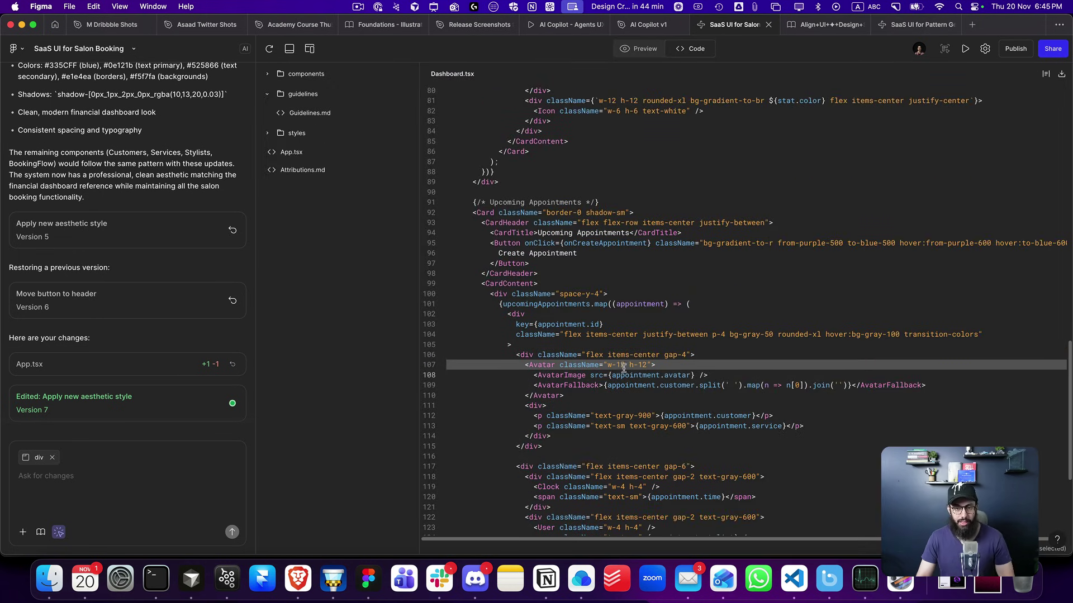
{"action": "left_click", "coordinate": [681, 356]}
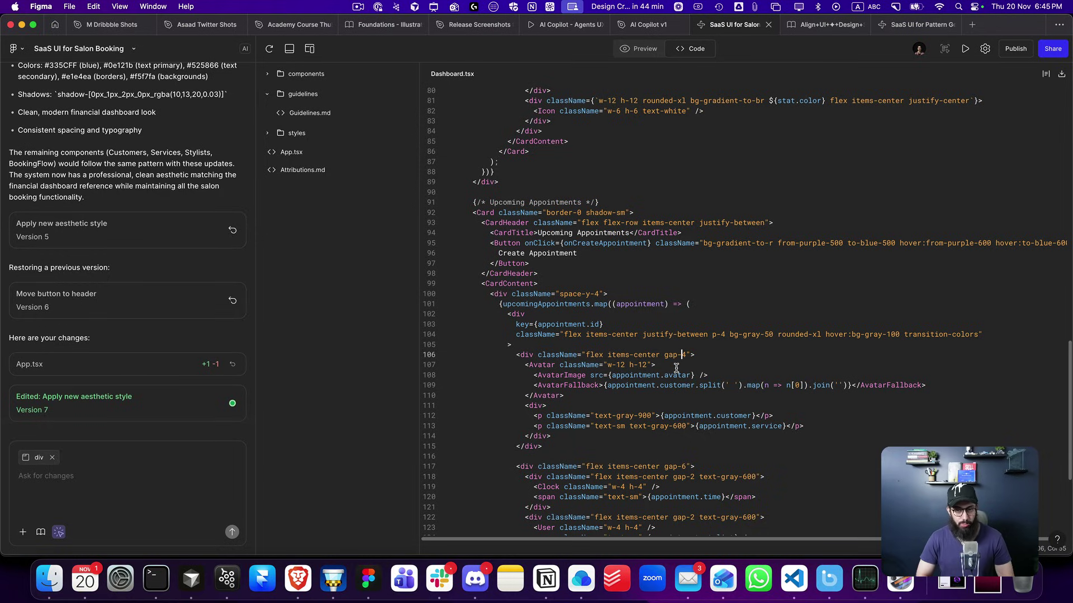
{"action": "key", "text": "Delete"}
{"action": "type", "text": "2"}
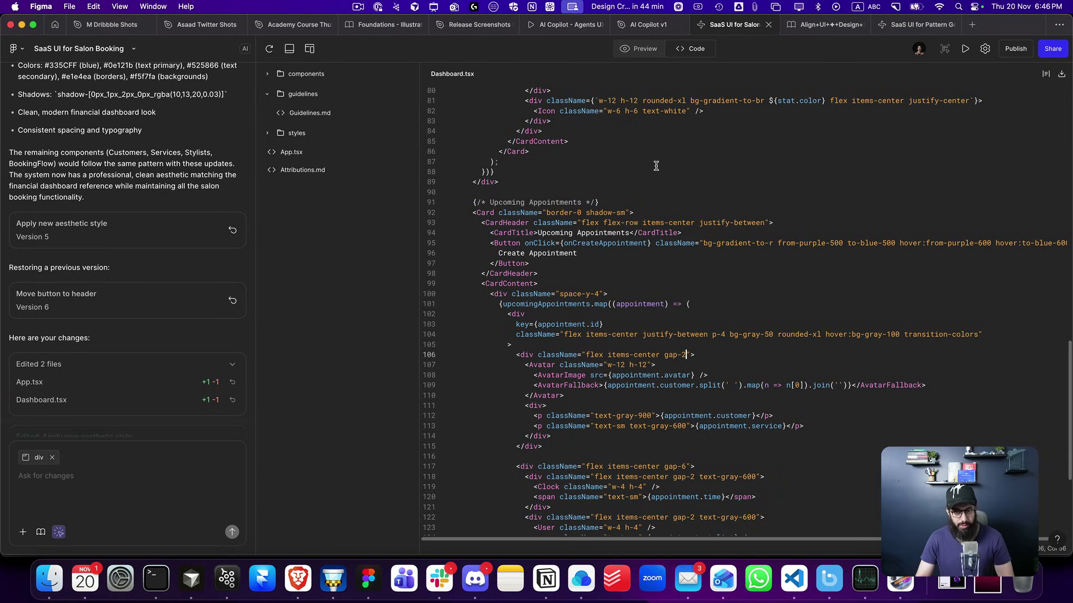
{"action": "key", "text": "super+s"}
{"action": "left_click", "coordinate": [636, 49]}
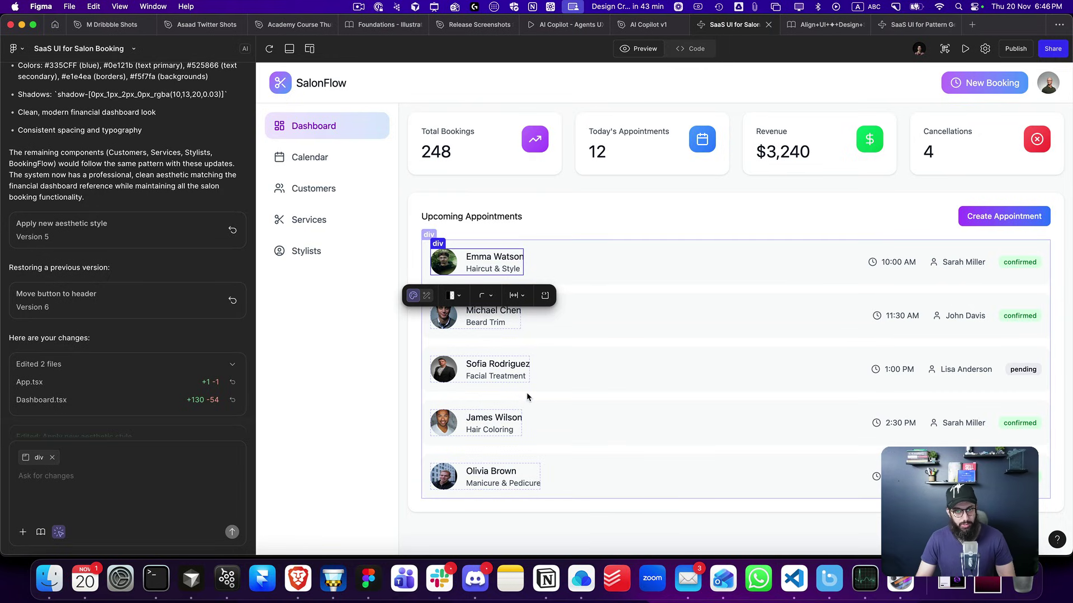
- Recheck the gap class of the appointment's avatar-and-name block in Dashboard.tsx and return to the preview
{"action": "left_click", "coordinate": [545, 297]}
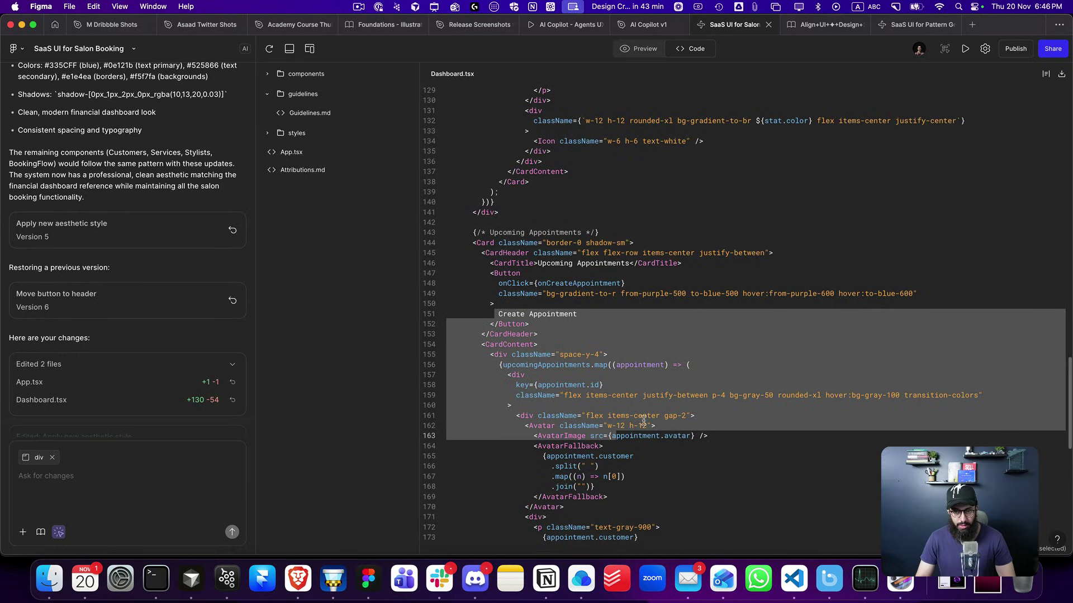
{"action": "left_click", "coordinate": [664, 414]}
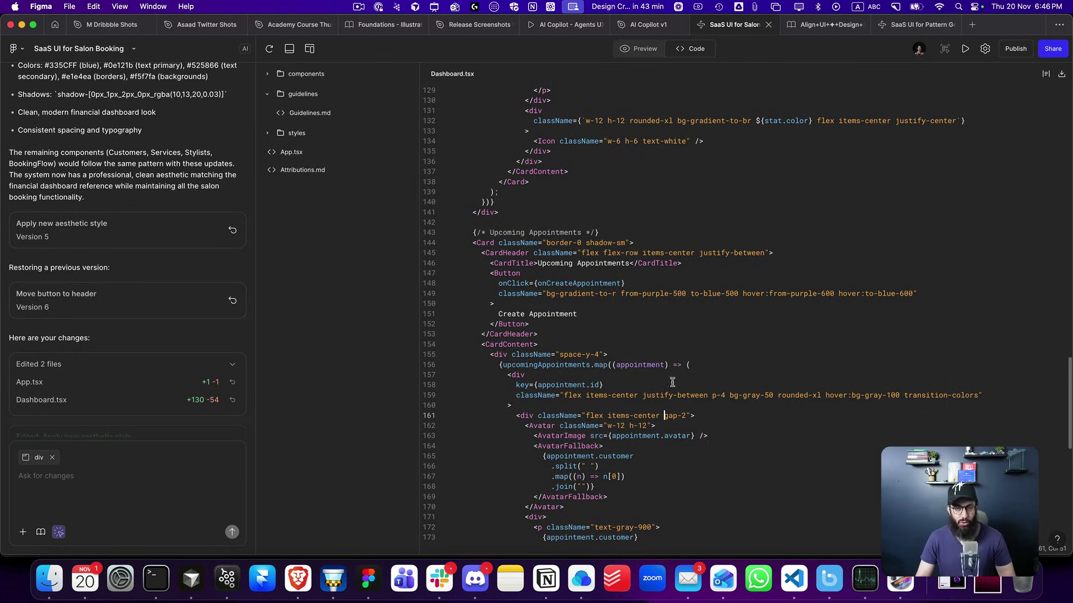
{"action": "left_click", "coordinate": [636, 49]}
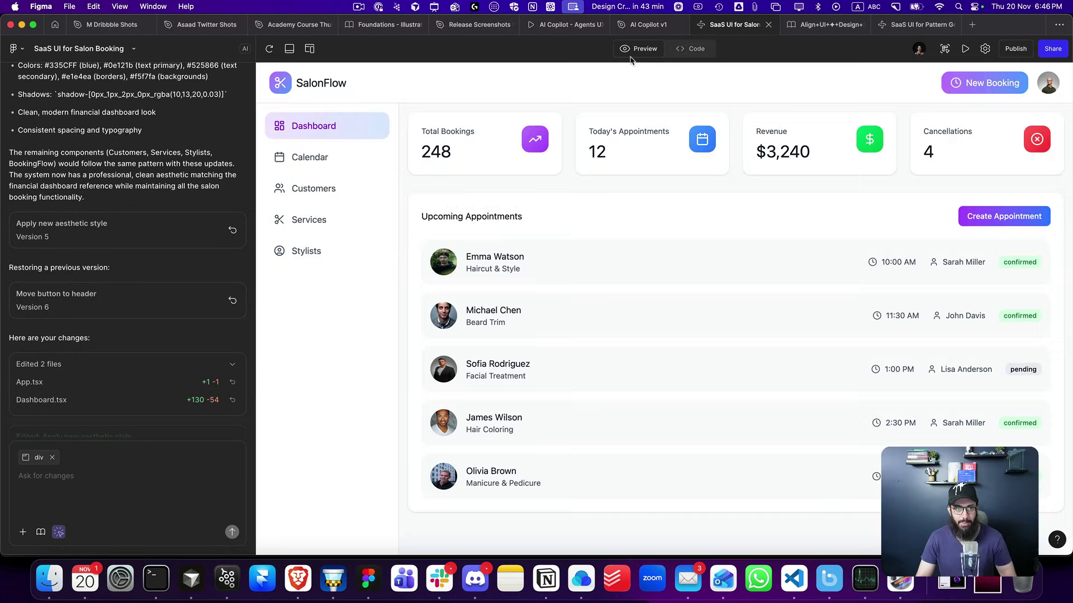
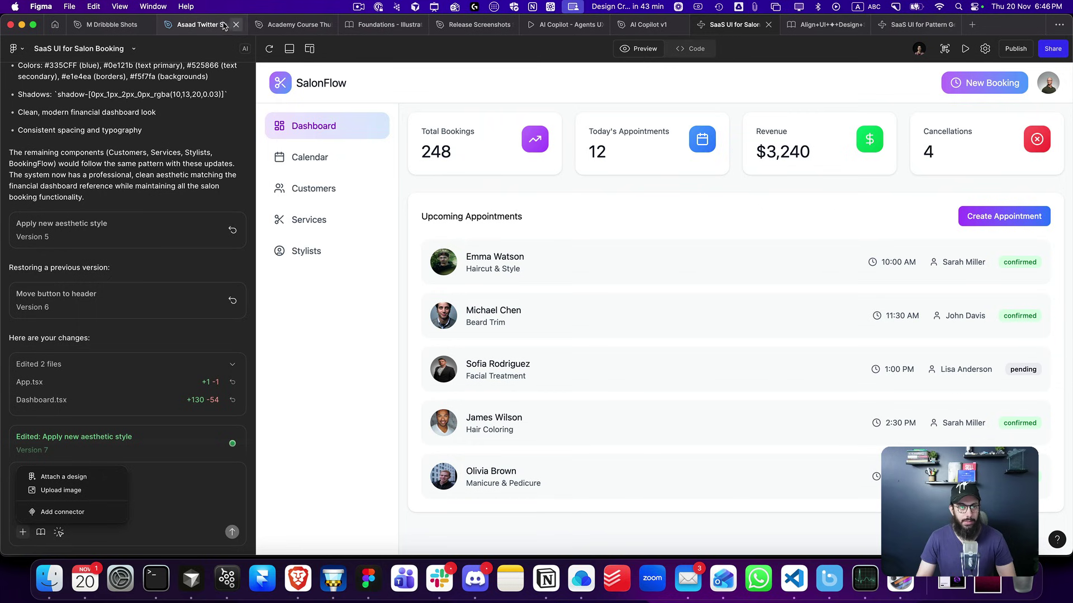
- In the Align UI Design System file, duplicate the Dashboard [Finance & Banking] sidebar's Content frame outside the dashboard and select the copy
{"action": "left_click", "coordinate": [792, 29]}
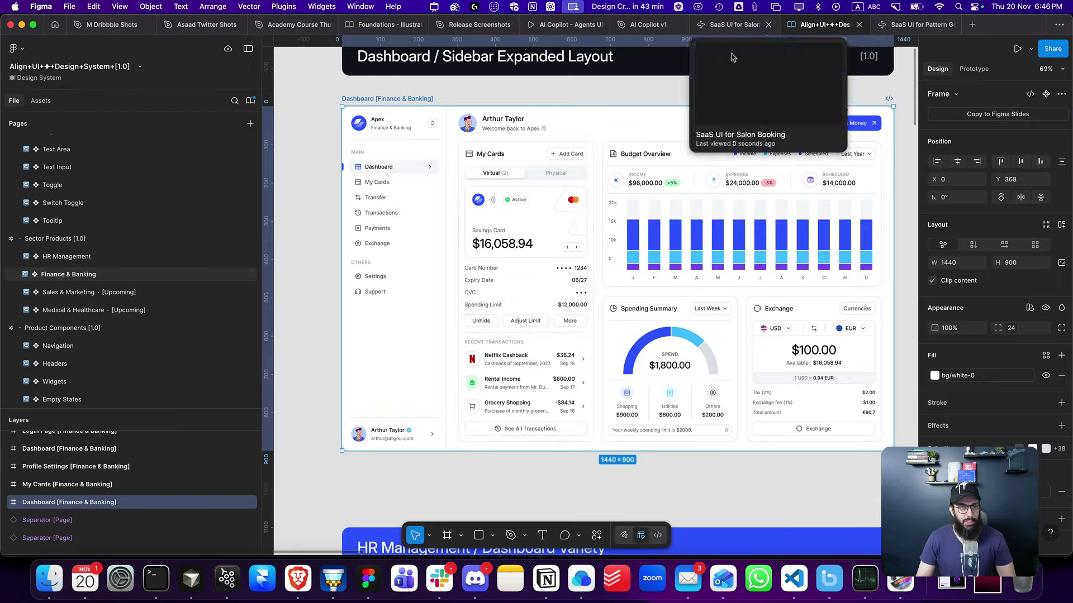
{"action": "left_click", "coordinate": [374, 200]}
{"action": "scroll", "coordinate": [642, 180], "scroll_direction": "left", "scroll_amount": 5}
{"action": "left_click_drag", "start_coordinate": [641, 180], "coordinate": [441, 164]}
{"action": "scroll", "coordinate": [438, 162], "scroll_direction": "up", "scroll_amount": 5}
{"action": "left_click", "coordinate": [436, 160]}
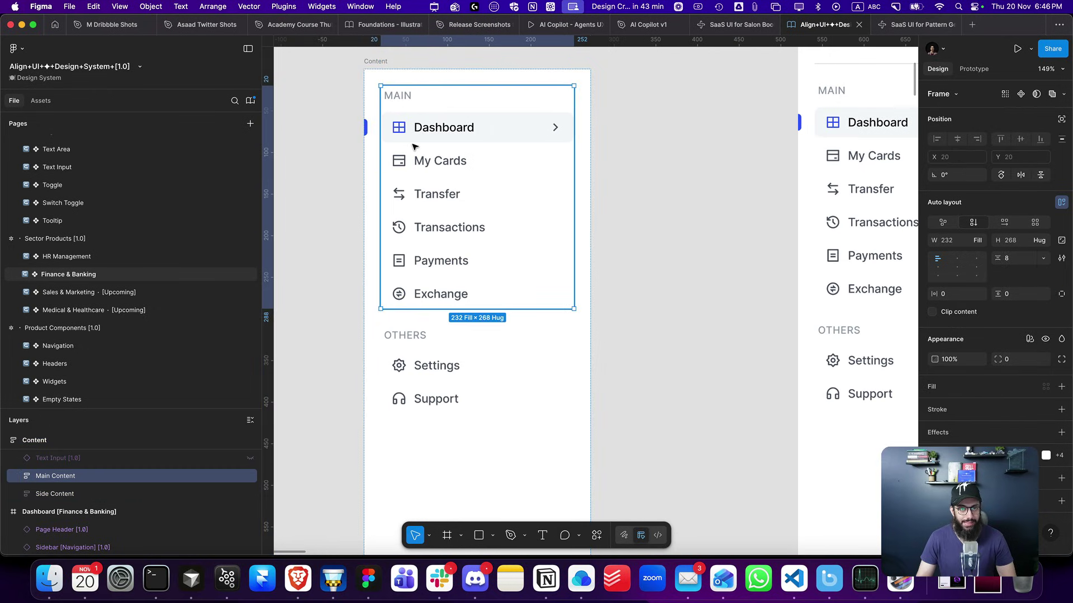
{"action": "left_click", "coordinate": [376, 63]}
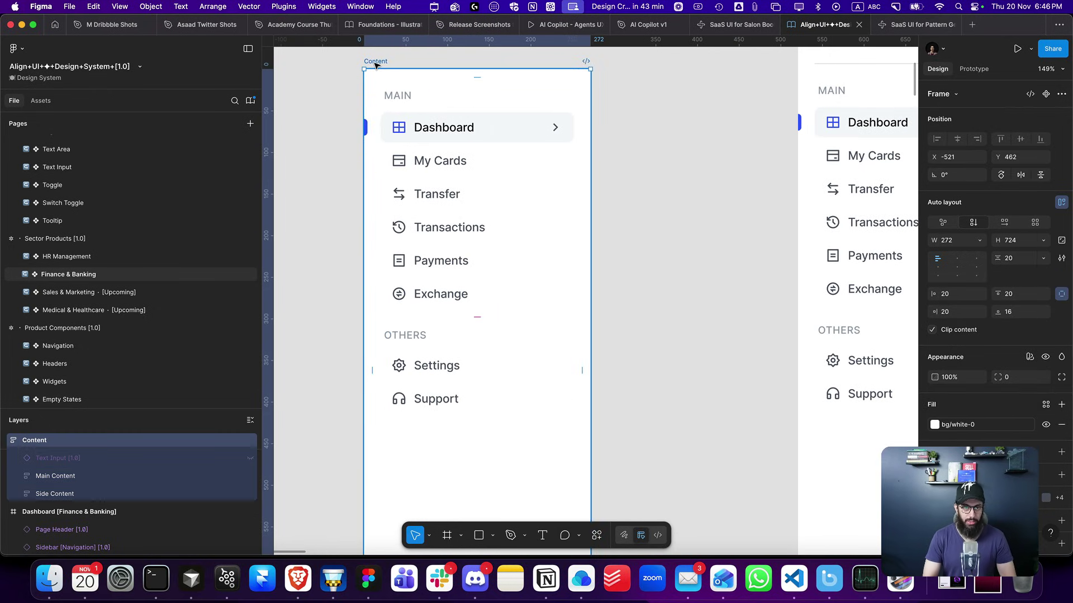
- In the SaaS UI for Salon Booking file, attach the copied sidebar Content frame to the change request
{"action": "left_click", "coordinate": [719, 26]}
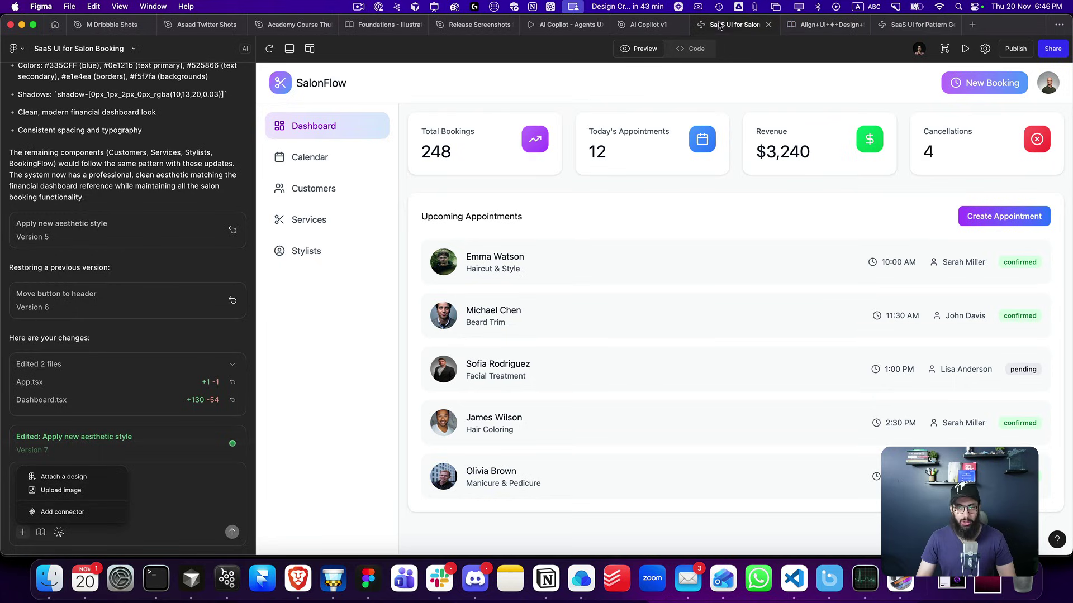
{"action": "left_click", "coordinate": [66, 478]}
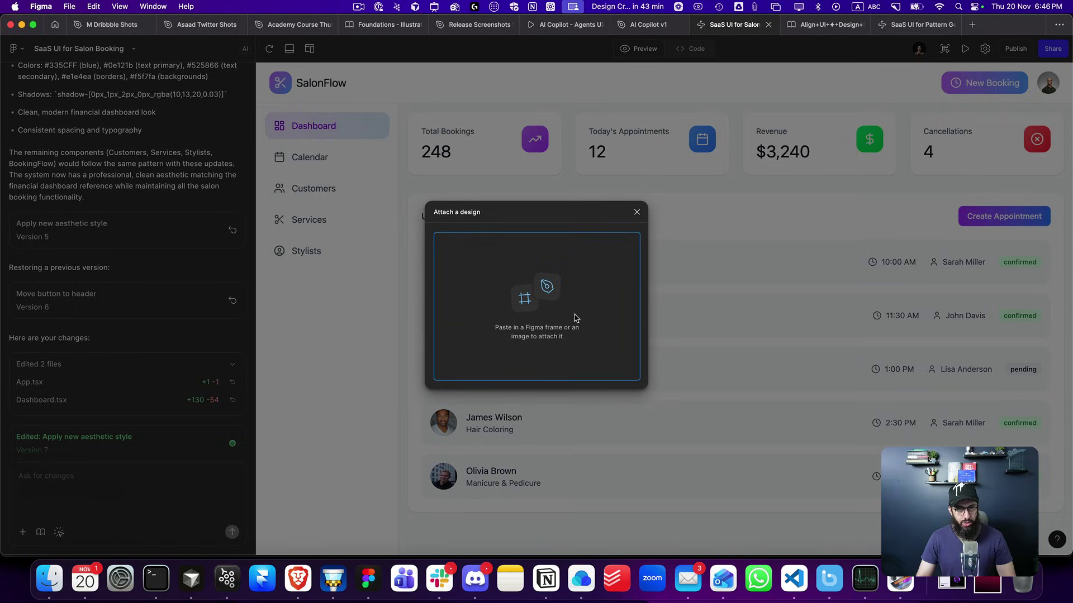
{"action": "key", "text": "super+v"}
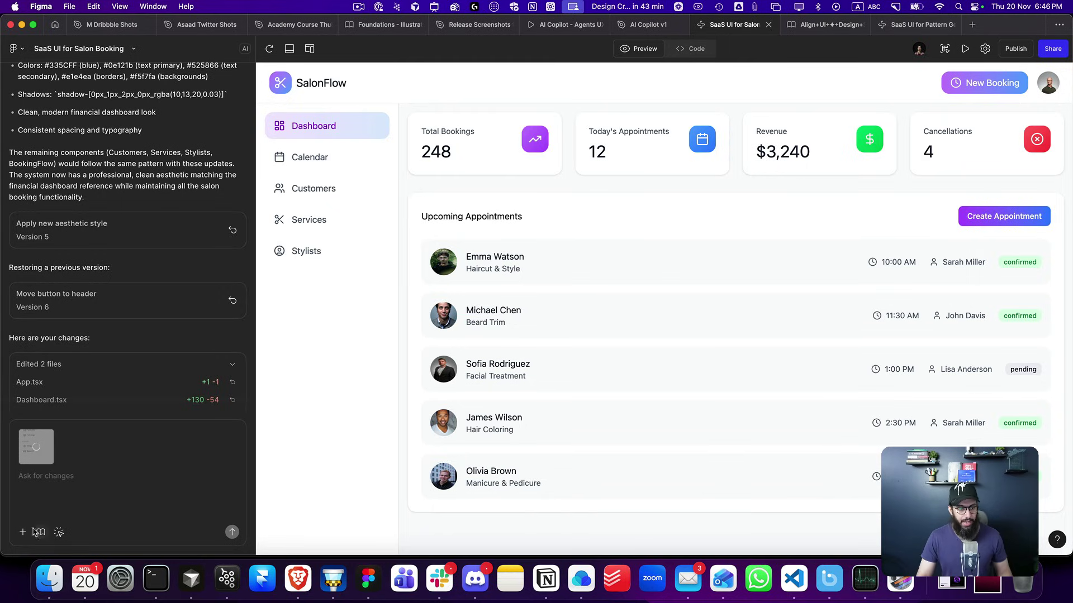
- Target the sidebar and prompt "Make the sidebar visually consistent with the design file, but keep the text and content the same as it currently is."
{"action": "left_click", "coordinate": [59, 532]}
{"action": "left_click", "coordinate": [301, 363]}
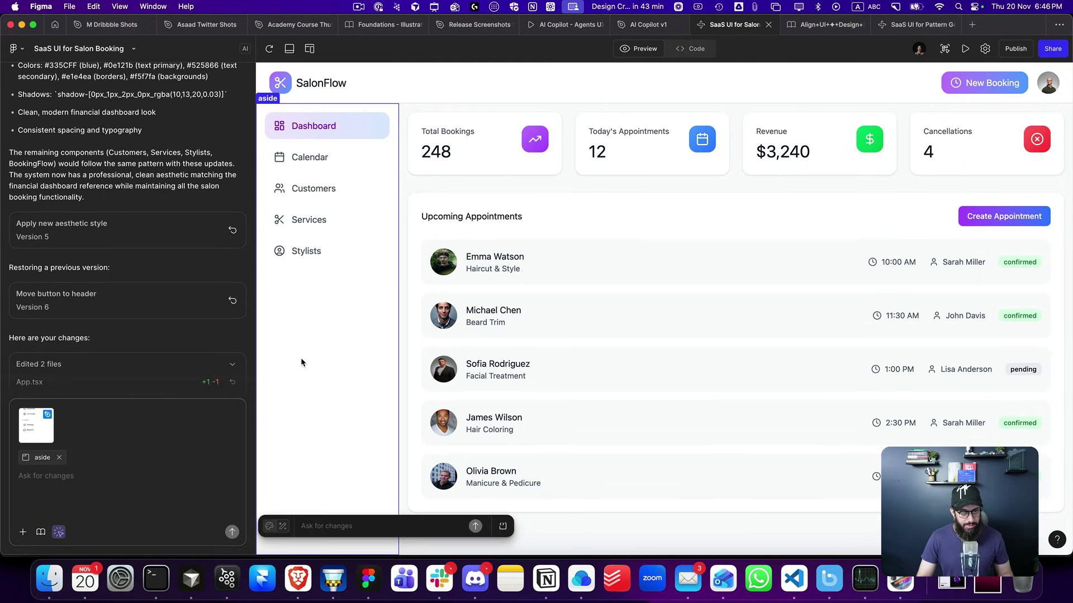
{"action": "left_click", "coordinate": [86, 479]}
{"action": "type", "text": "Make"}
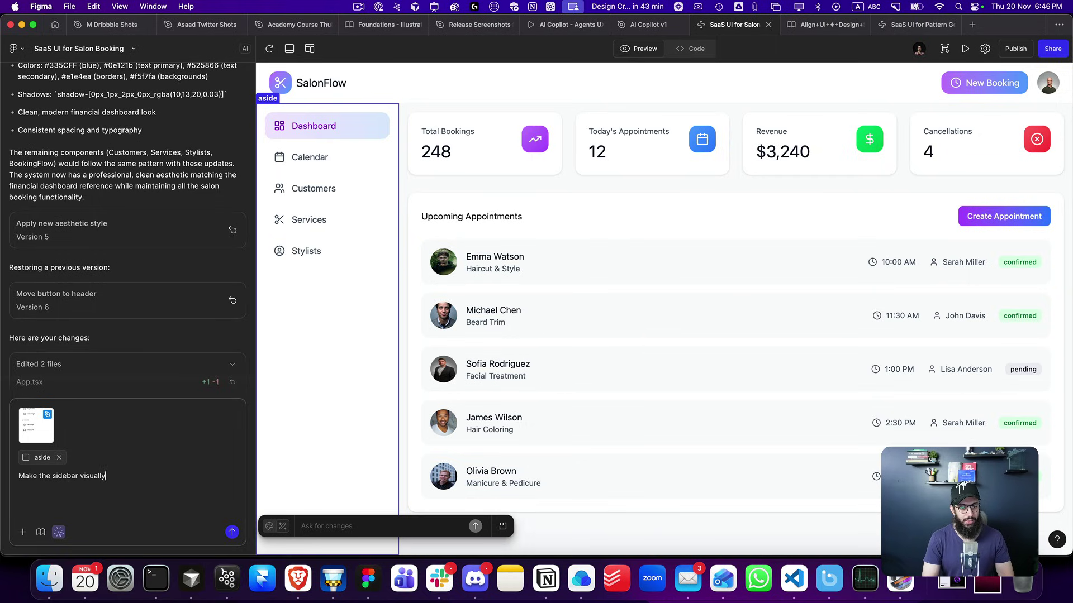
{"action": "type", "text": "the des"}
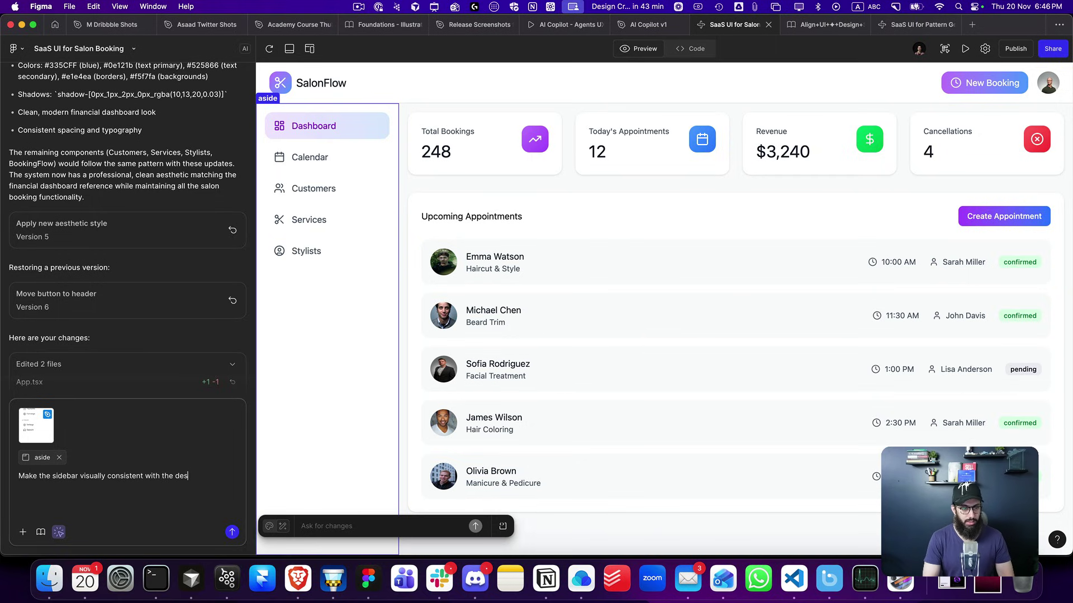
{"action": "type", "text": "ign file, but keep the text and cont"}
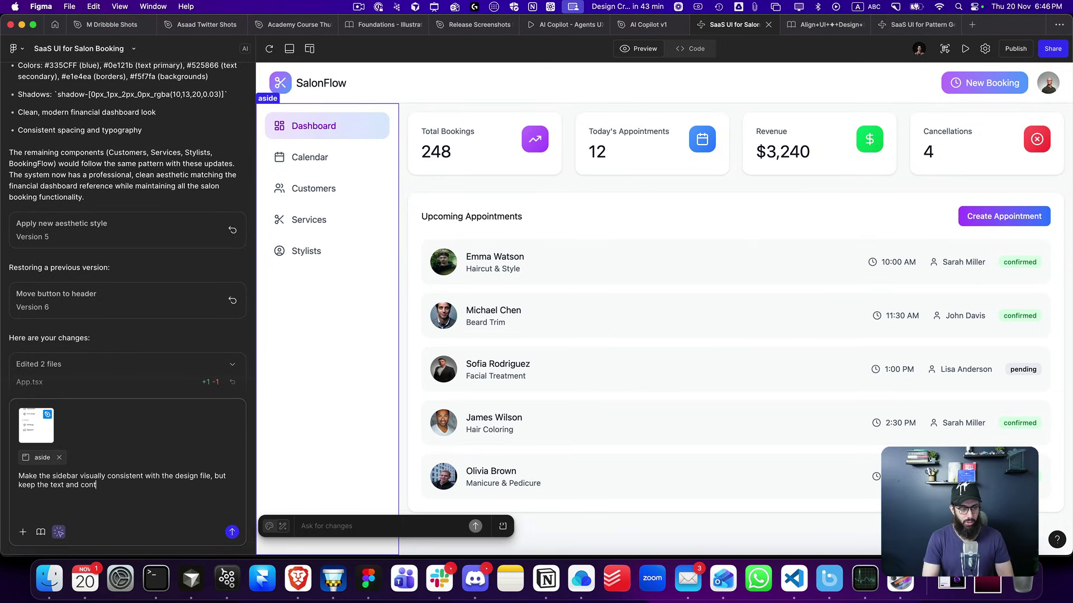
{"action": "type", "text": "ent the same as it"}
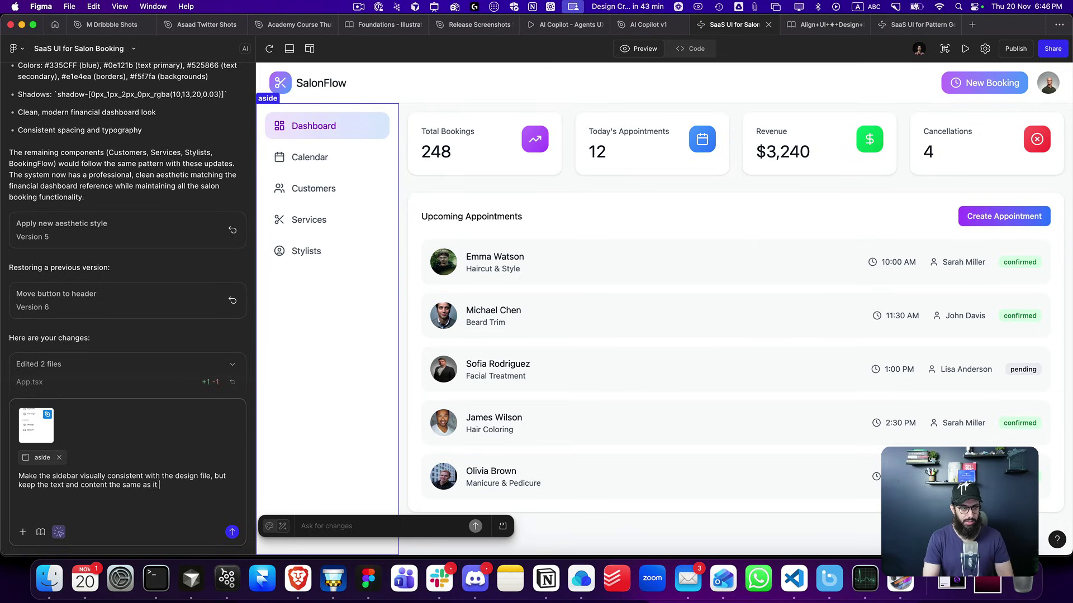
{"action": "type", "text": " currently"}
{"action": "key", "text": "Return"}
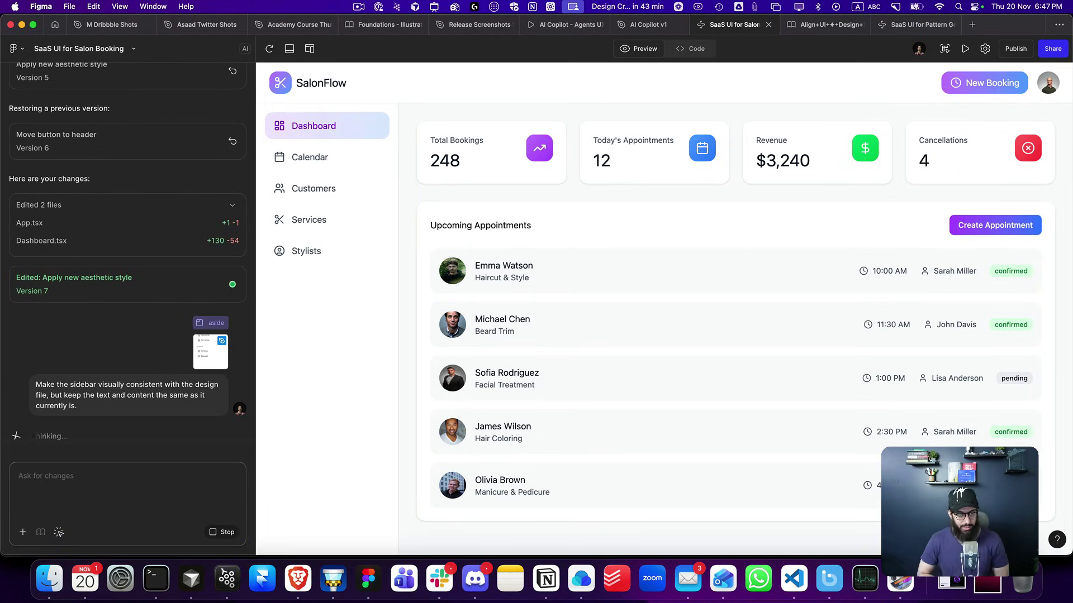
{"action": "key", "text": "ctrl+shift+a"}
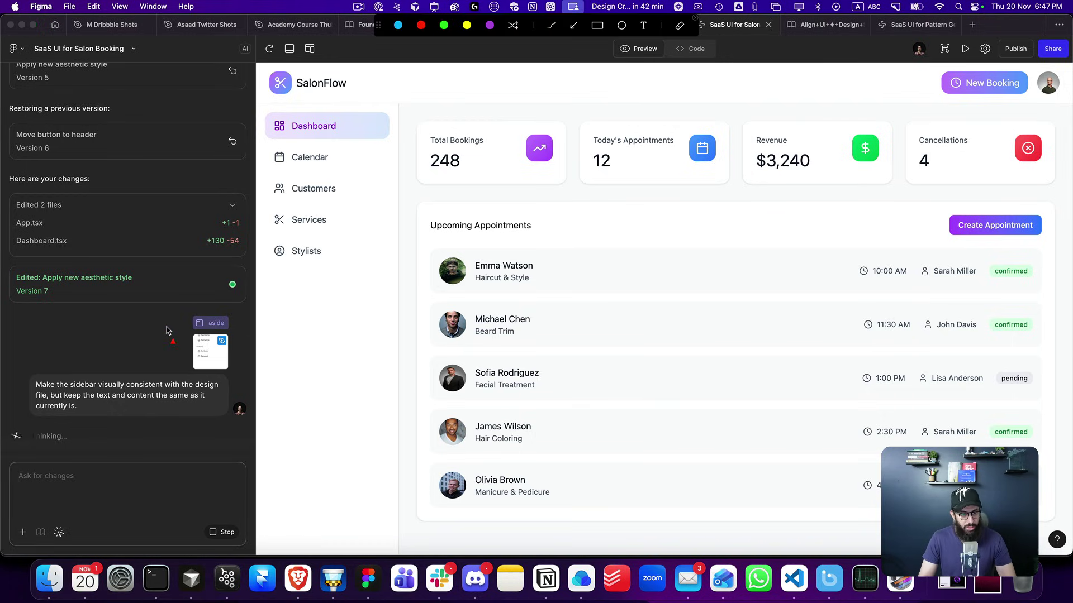
{"action": "key", "text": "Escape"}
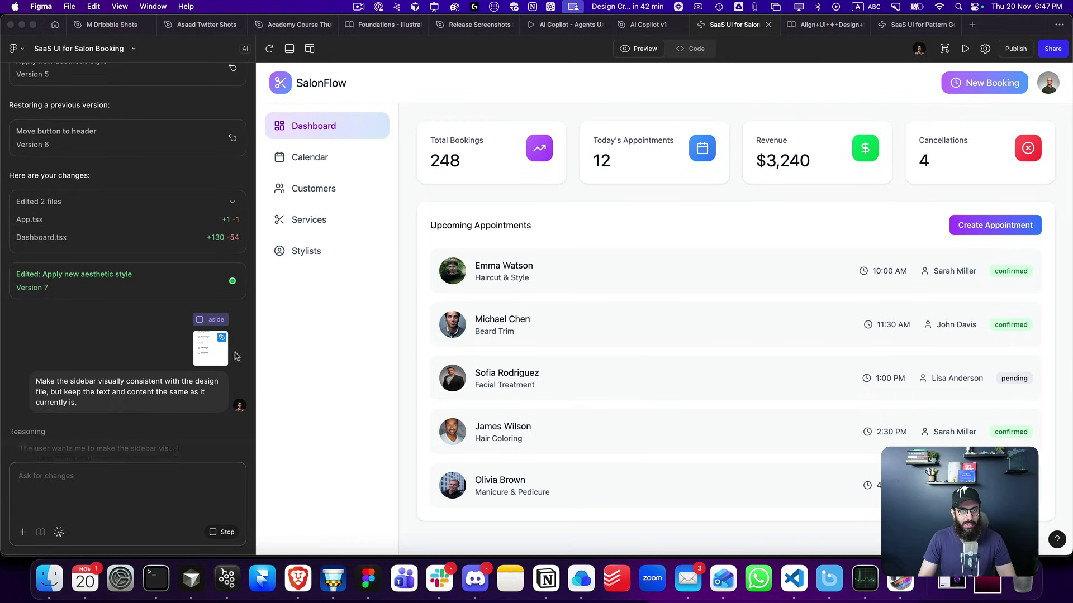
{"action": "key", "text": "ctrl+shift+a"}
{"action": "left_click_drag", "start_coordinate": [131, 298], "coordinate": [198, 276]}
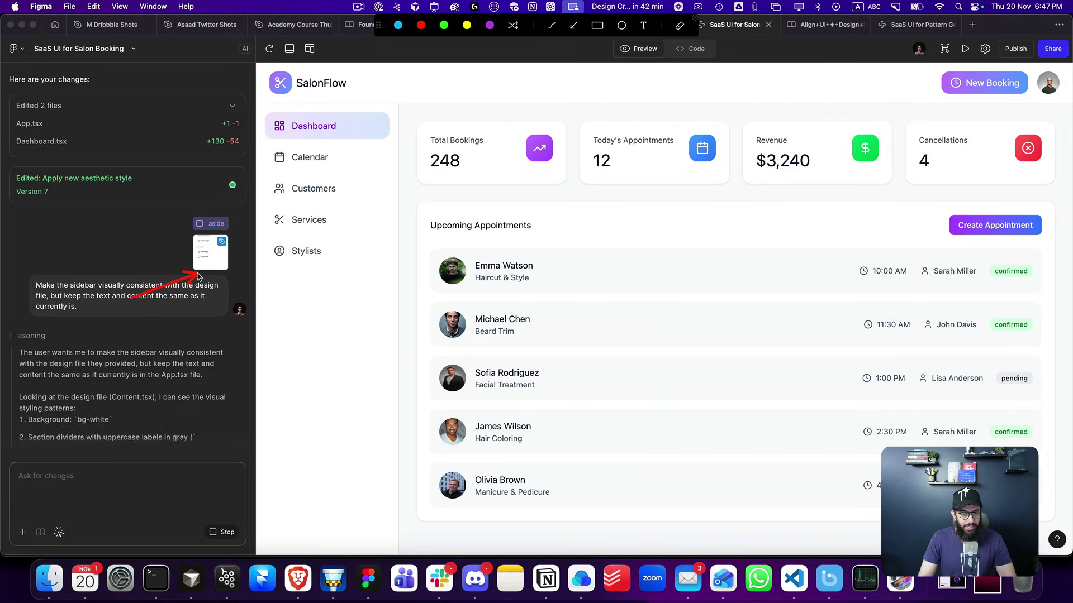
{"action": "key", "text": "Escape"}
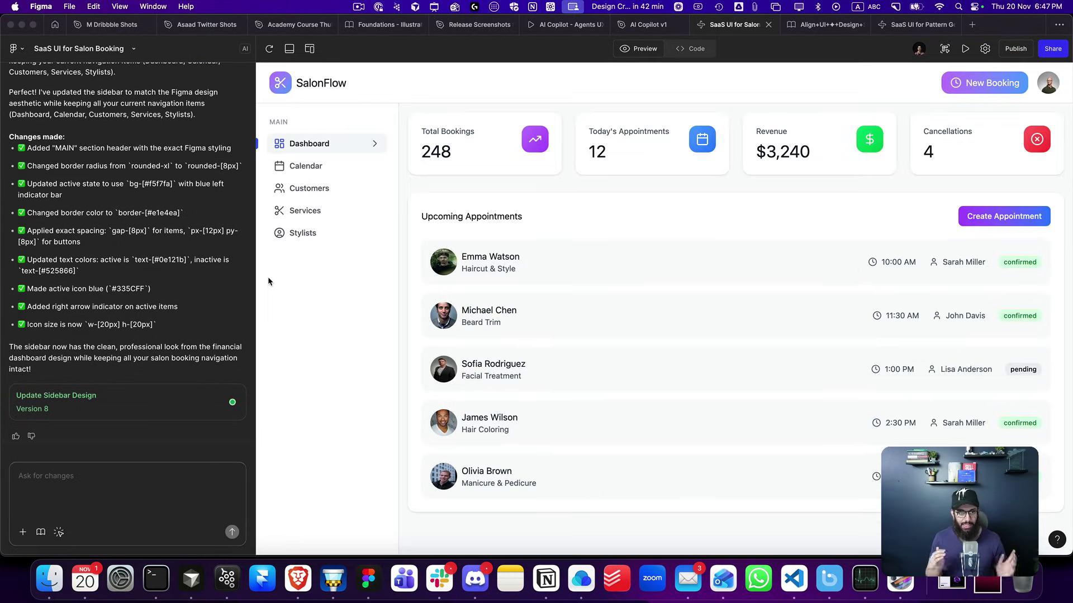
- Check the restyled sidebar's active state and navigation by going through Calendar, Customers, Services and Stylists, and return to Dashboard
{"action": "left_click", "coordinate": [318, 168]}
{"action": "left_click", "coordinate": [318, 188]}
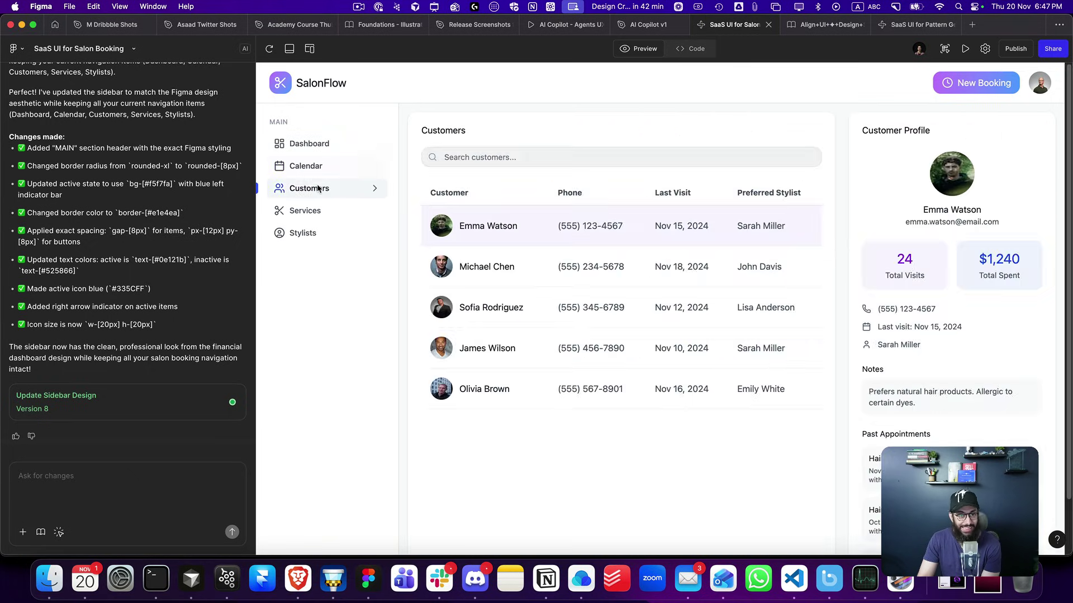
{"action": "left_click", "coordinate": [311, 212]}
{"action": "left_click", "coordinate": [311, 232]}
{"action": "left_click", "coordinate": [322, 143]}
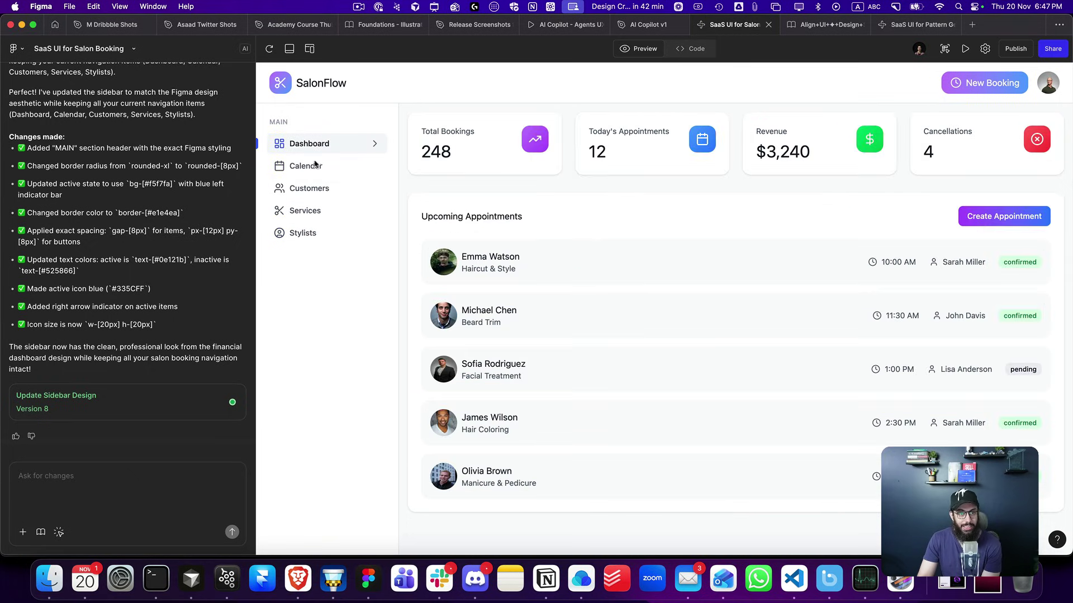
{"action": "left_click", "coordinate": [305, 167]}
{"action": "left_click", "coordinate": [322, 188]}
{"action": "left_click", "coordinate": [313, 210]}
{"action": "left_click", "coordinate": [306, 232]}
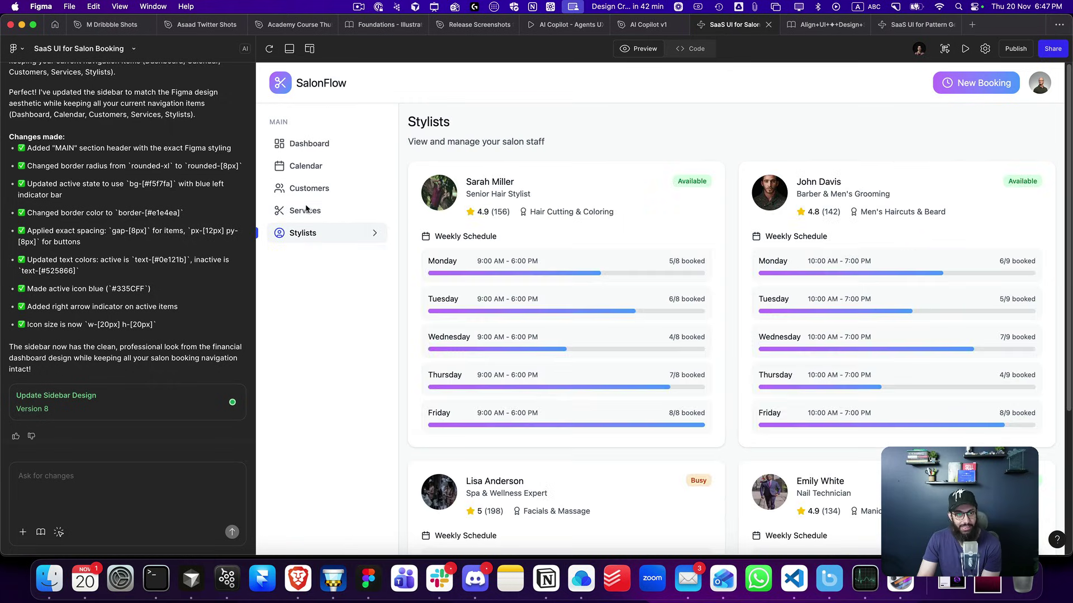
{"action": "left_click", "coordinate": [309, 147]}
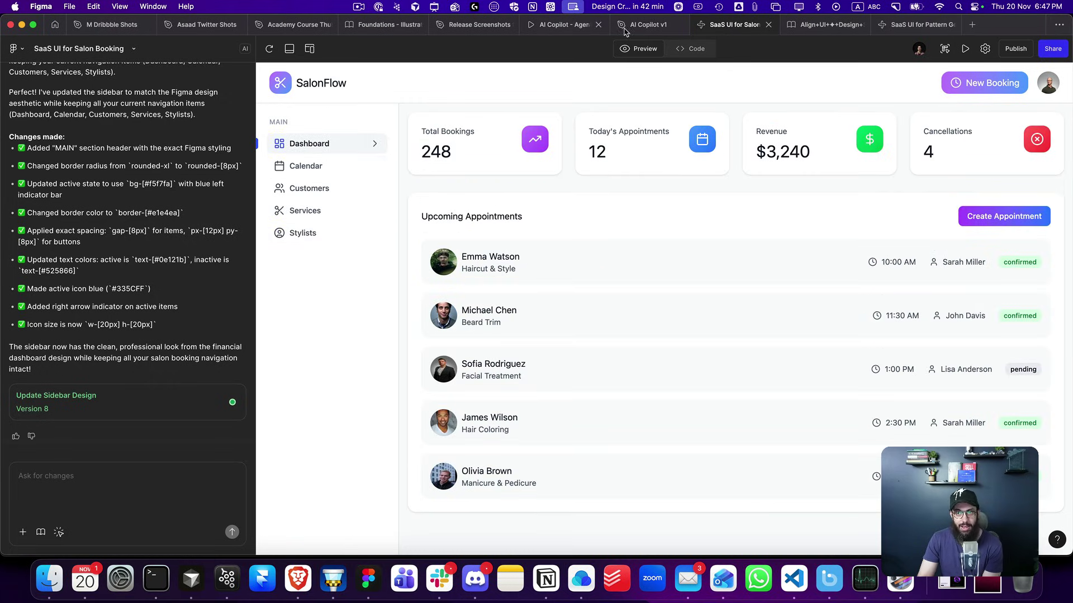
- Compare the restyled sidebar with the Content frame in the Align UI Design System file, rechecking the Calendar, Services and Stylists items
{"action": "left_click", "coordinate": [810, 25]}
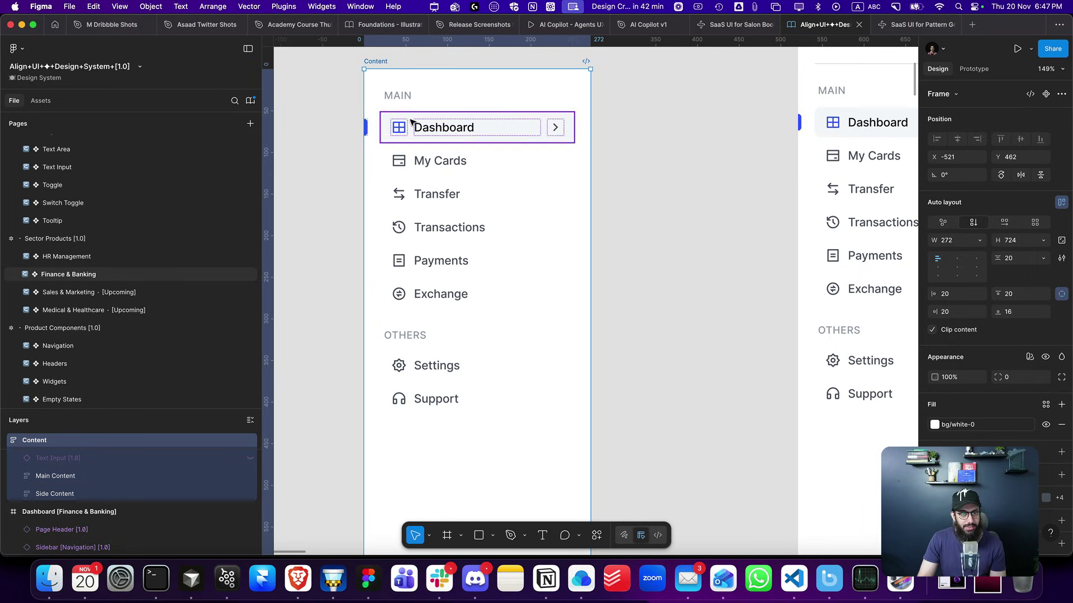
{"action": "scroll", "coordinate": [408, 132], "scroll_direction": "up", "scroll_amount": 3}
{"action": "left_click", "coordinate": [745, 25]}
{"action": "left_click", "coordinate": [307, 165]}
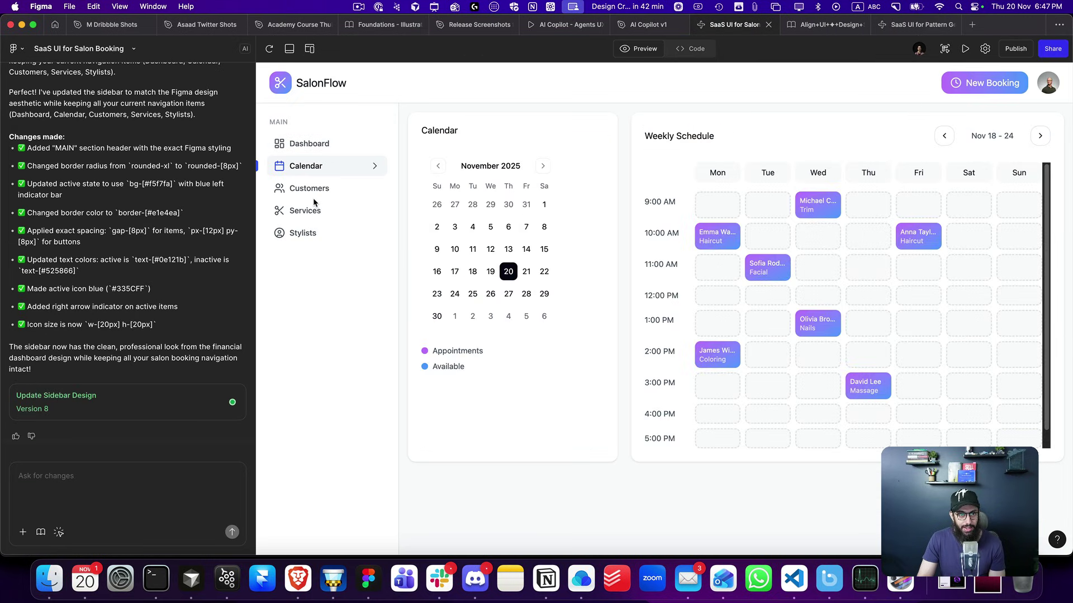
{"action": "left_click", "coordinate": [313, 211]}
{"action": "left_click", "coordinate": [304, 233]}
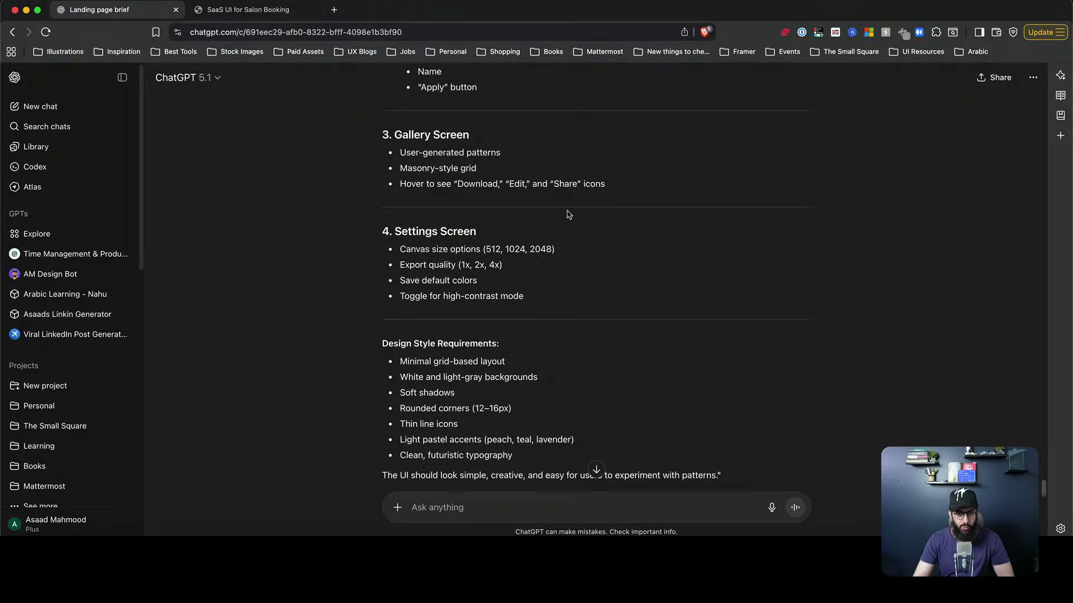
- In the ChatGPT conversation, find the geometric pattern generator request and copy the full Figma Make prompt from its answer
{"action": "scroll", "coordinate": [569, 215], "scroll_direction": "up", "scroll_amount": 5}
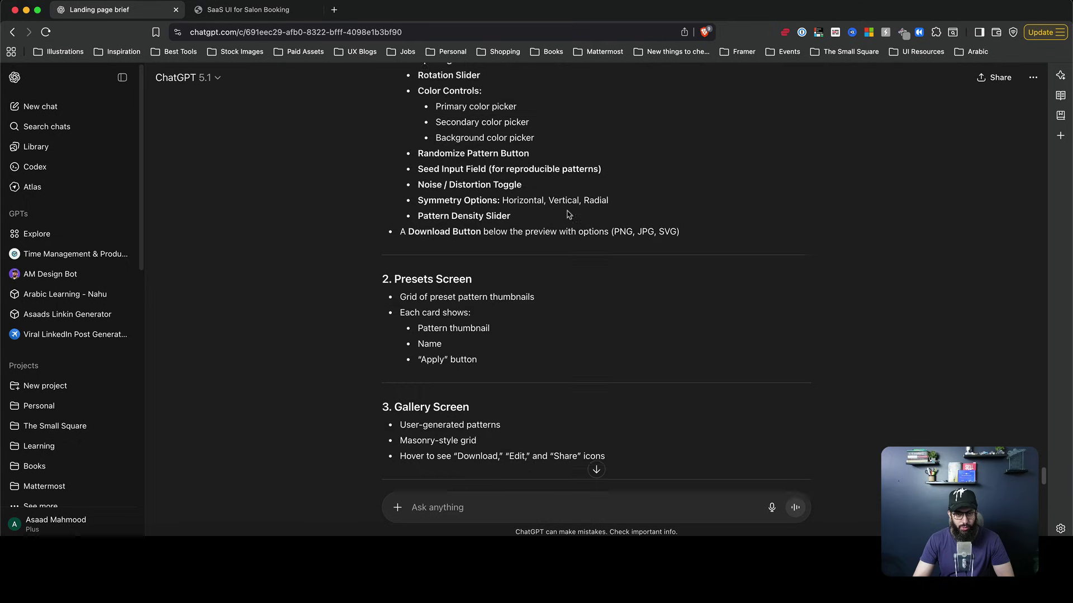
{"action": "scroll", "coordinate": [568, 215], "scroll_direction": "up", "scroll_amount": 8}
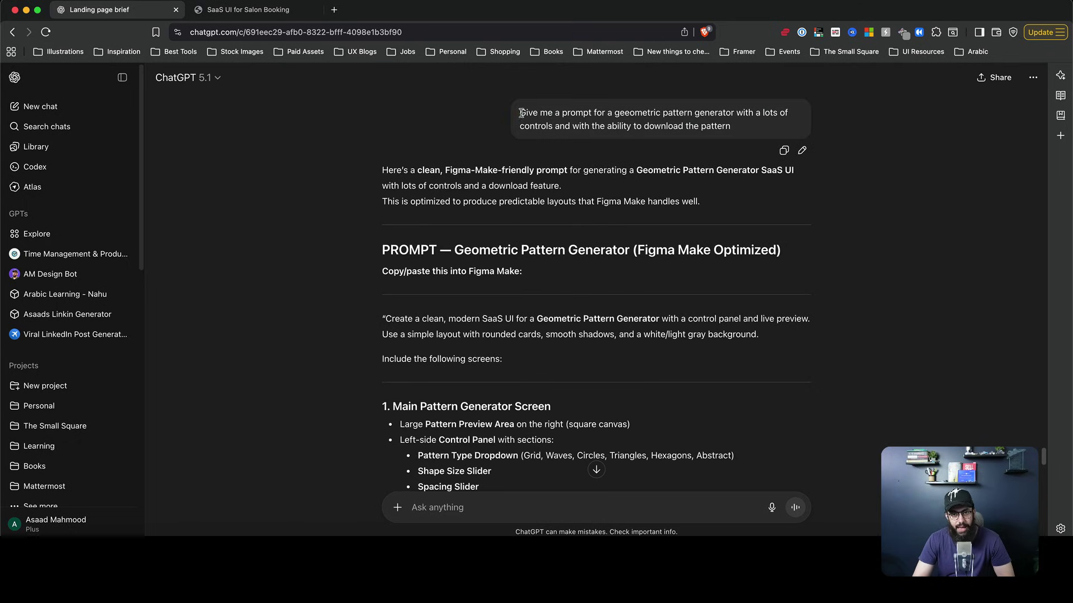
{"action": "left_click_drag", "start_coordinate": [521, 113], "coordinate": [748, 132]}
{"action": "left_click", "coordinate": [749, 132]}
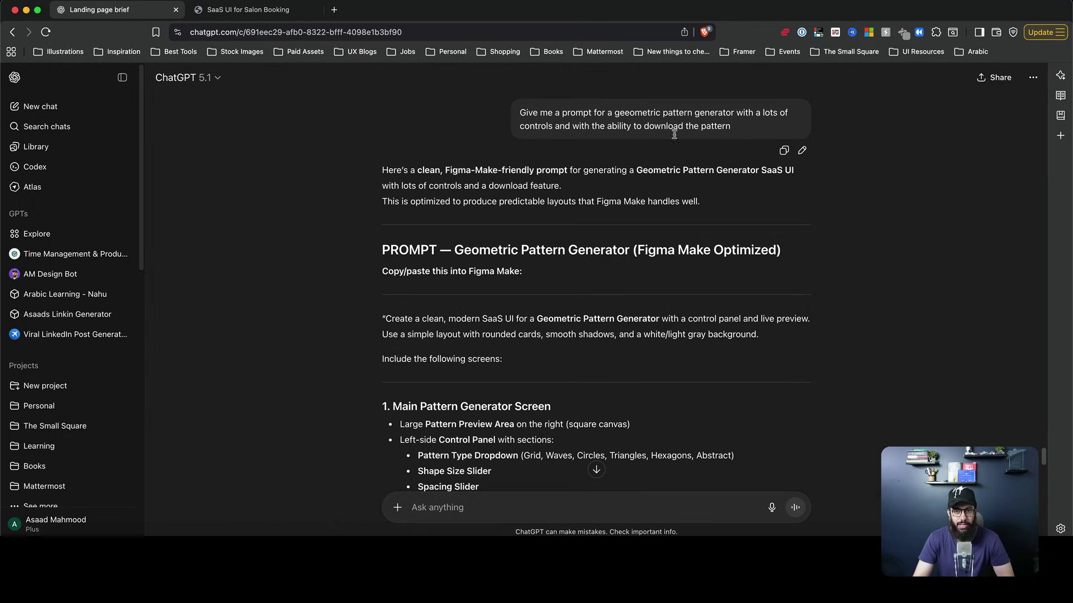
{"action": "scroll", "coordinate": [414, 226], "scroll_direction": "down", "scroll_amount": 3}
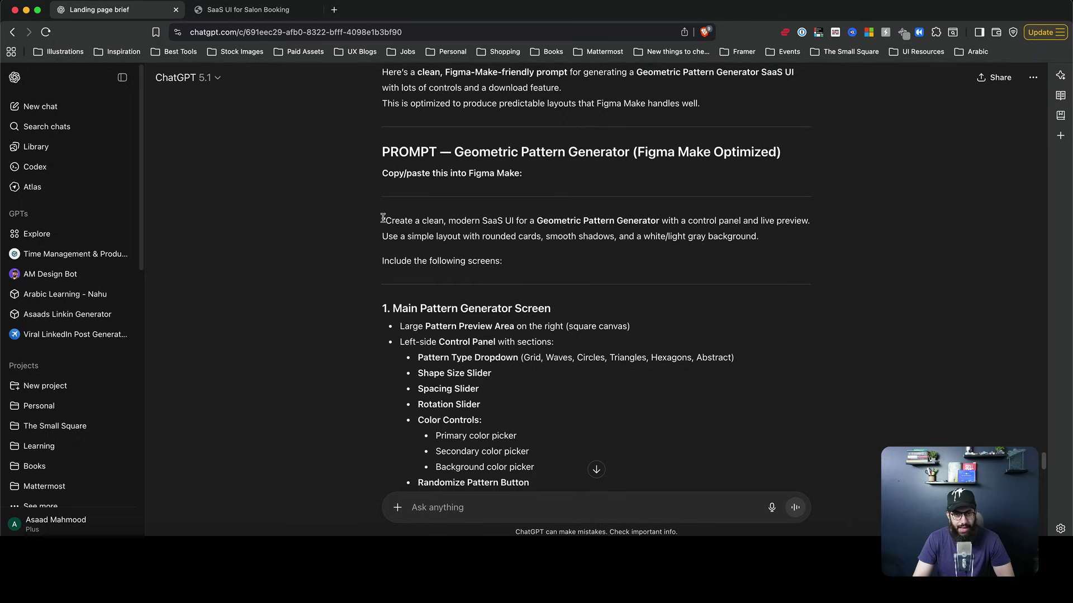
{"action": "left_click_drag", "start_coordinate": [383, 217], "coordinate": [637, 306]}
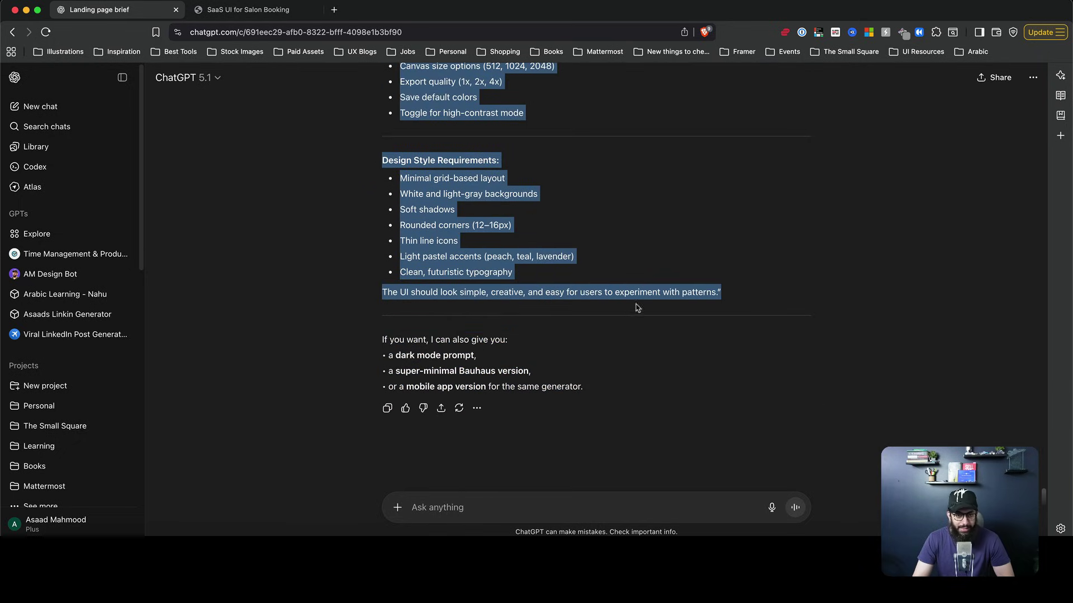
- Switch to Figma, create a new Make file and submit the copied Geometric Pattern Generator prompt
{"action": "key", "text": "super+Tab"}
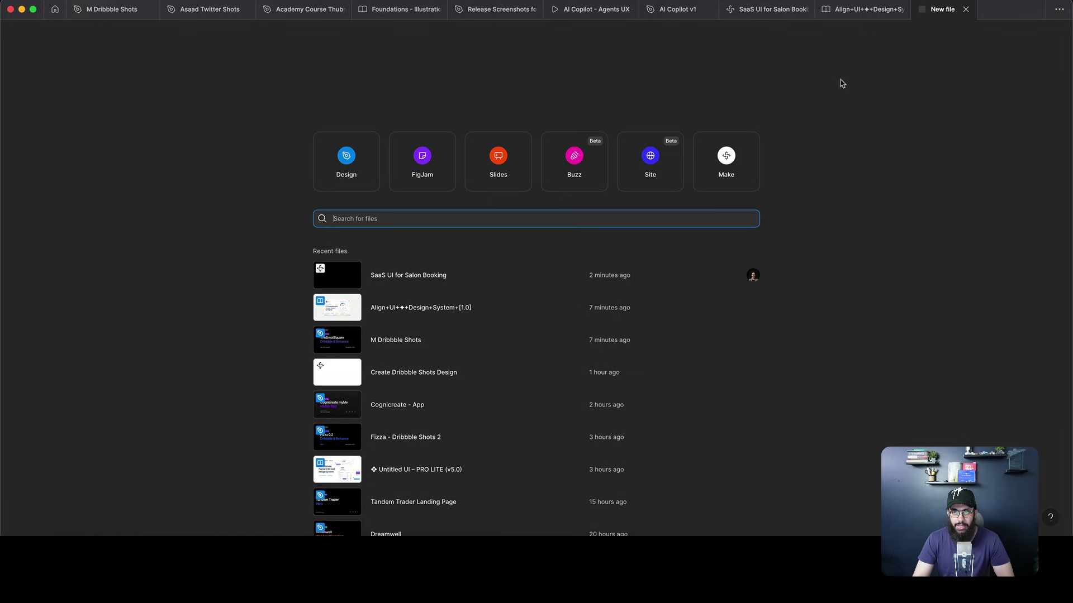
{"action": "left_click", "coordinate": [961, 10]}
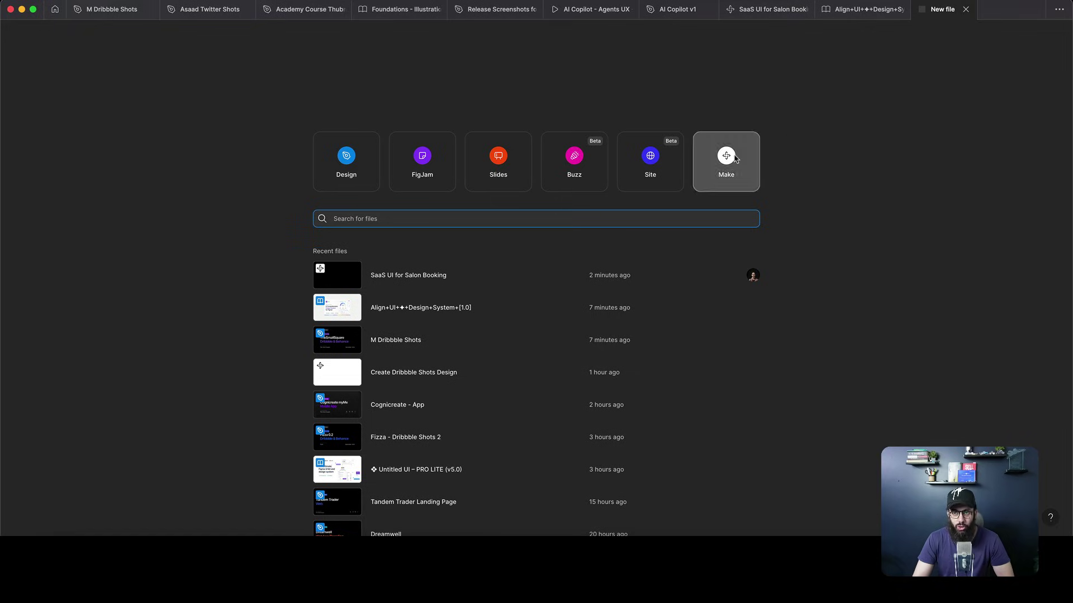
{"action": "left_click", "coordinate": [735, 159]}
{"action": "key", "text": "super+v"}
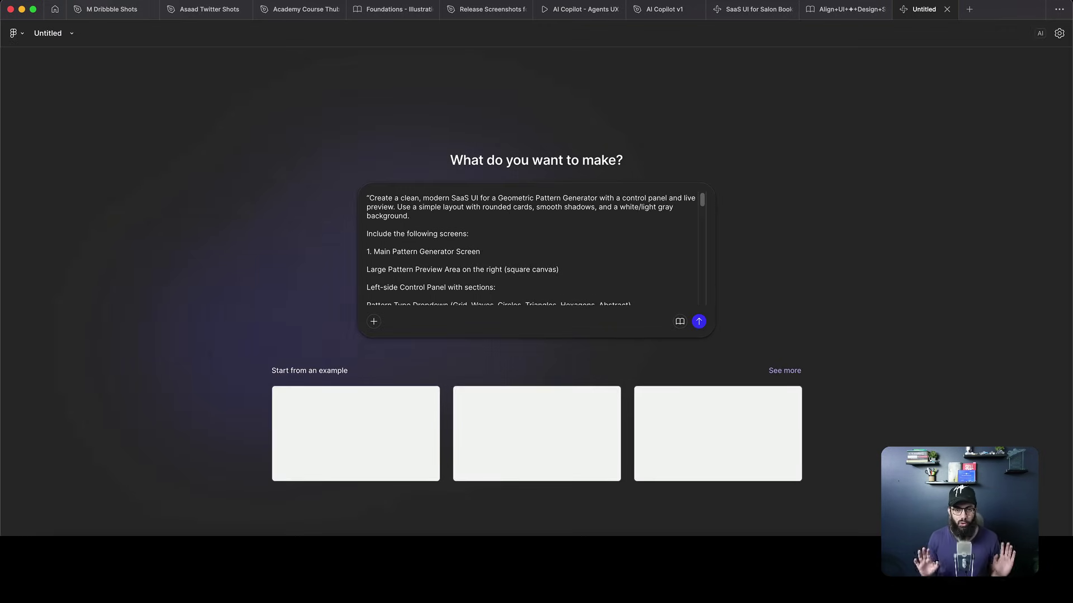
{"action": "left_click", "coordinate": [698, 322]}
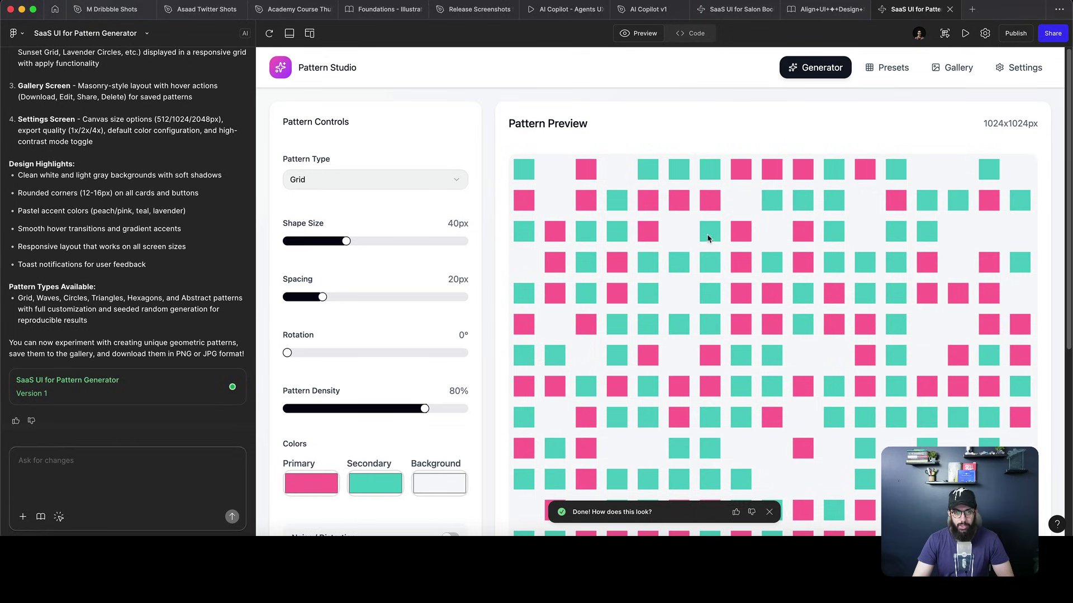
- Look over the generated Pattern Studio page and try the pattern types Waves, Circles and Triangles, ending on Hexagons
{"action": "scroll", "coordinate": [707, 239], "scroll_direction": "down", "scroll_amount": 6}
{"action": "scroll", "coordinate": [695, 238], "scroll_direction": "up", "scroll_amount": 6}
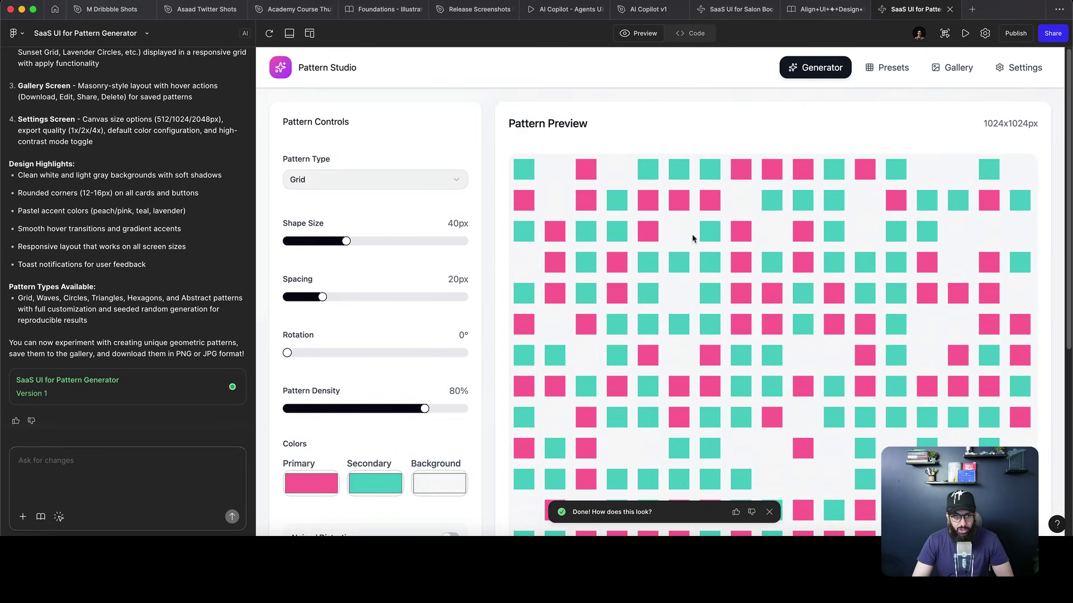
{"action": "left_click", "coordinate": [353, 177]}
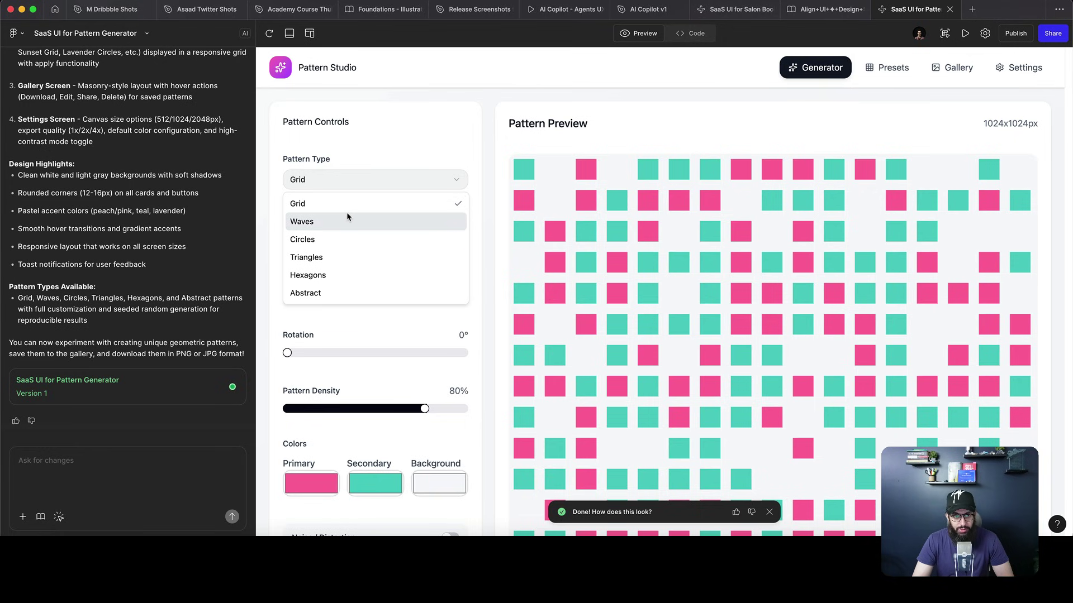
{"action": "left_click", "coordinate": [346, 219]}
{"action": "left_click", "coordinate": [361, 187]}
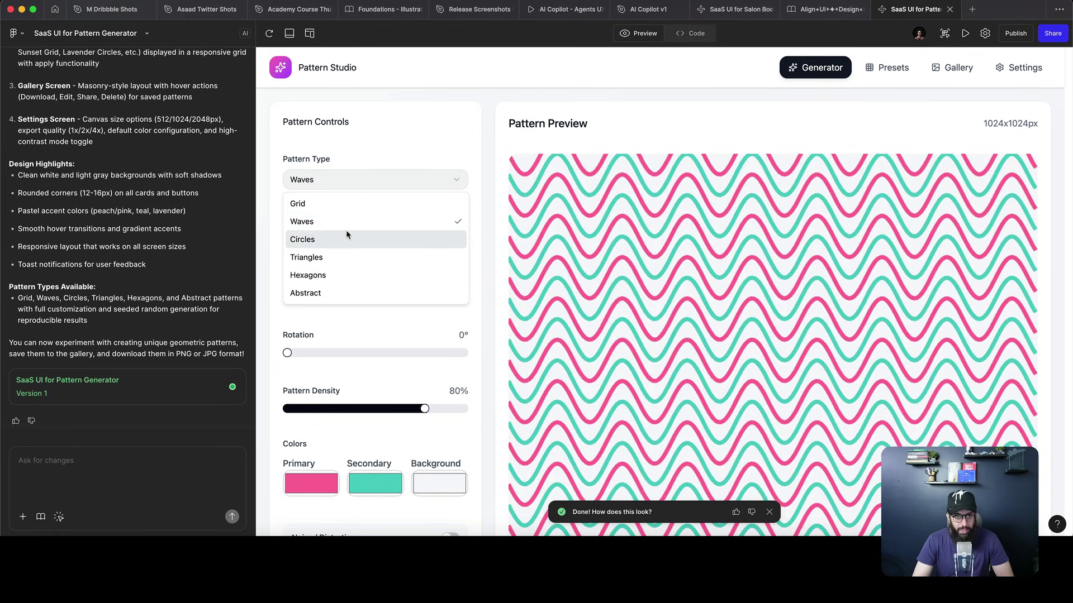
{"action": "left_click", "coordinate": [348, 238]}
{"action": "left_click", "coordinate": [355, 188]}
{"action": "left_click", "coordinate": [342, 258]}
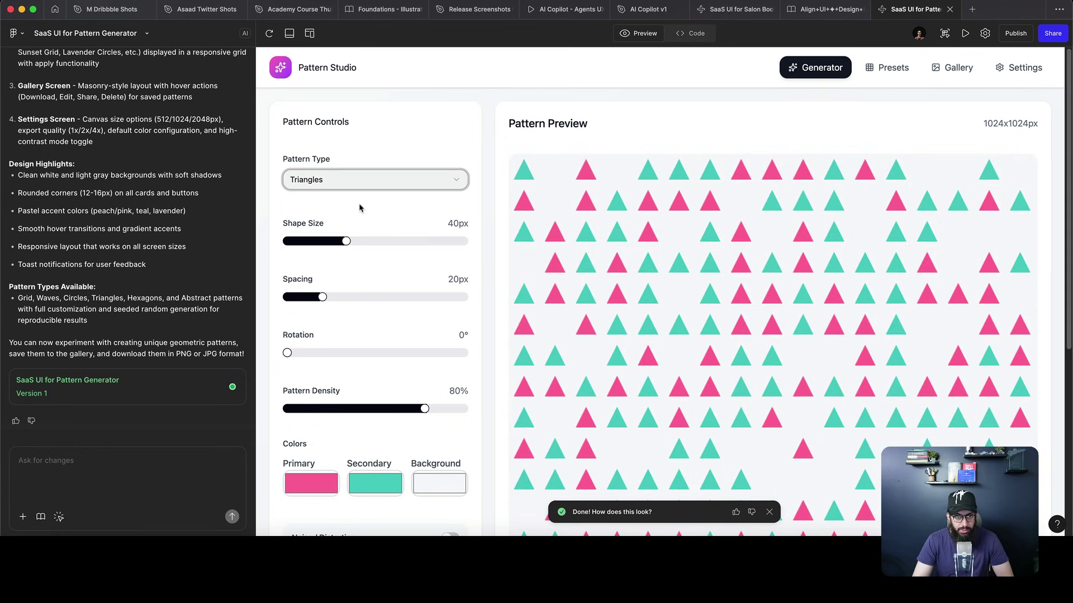
{"action": "left_click", "coordinate": [361, 187]}
{"action": "left_click", "coordinate": [346, 275]}
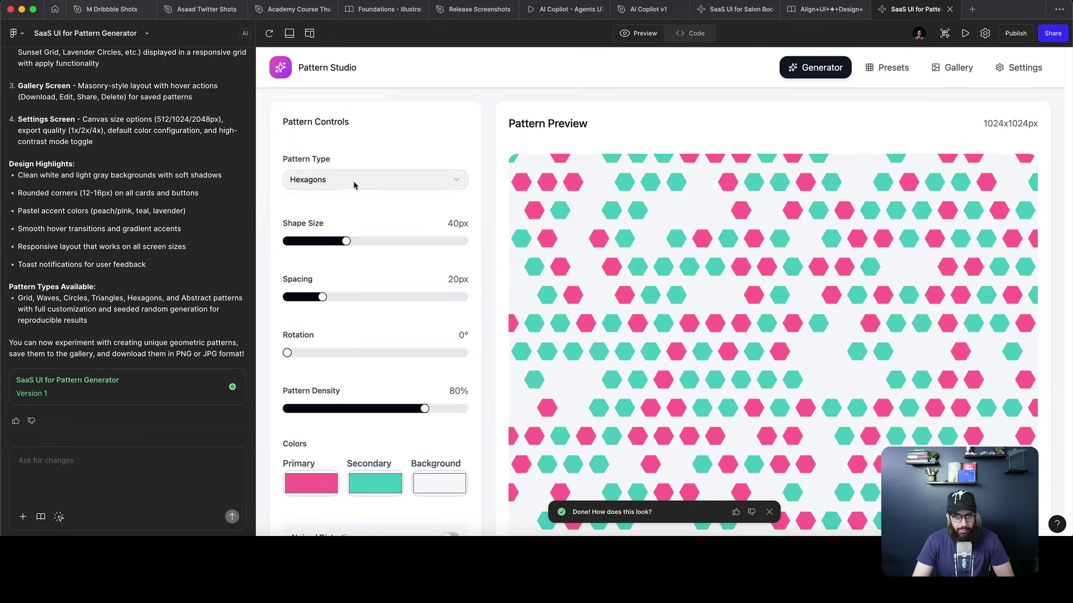
{"action": "double_click", "coordinate": [356, 179]}
{"action": "left_click", "coordinate": [383, 135]}
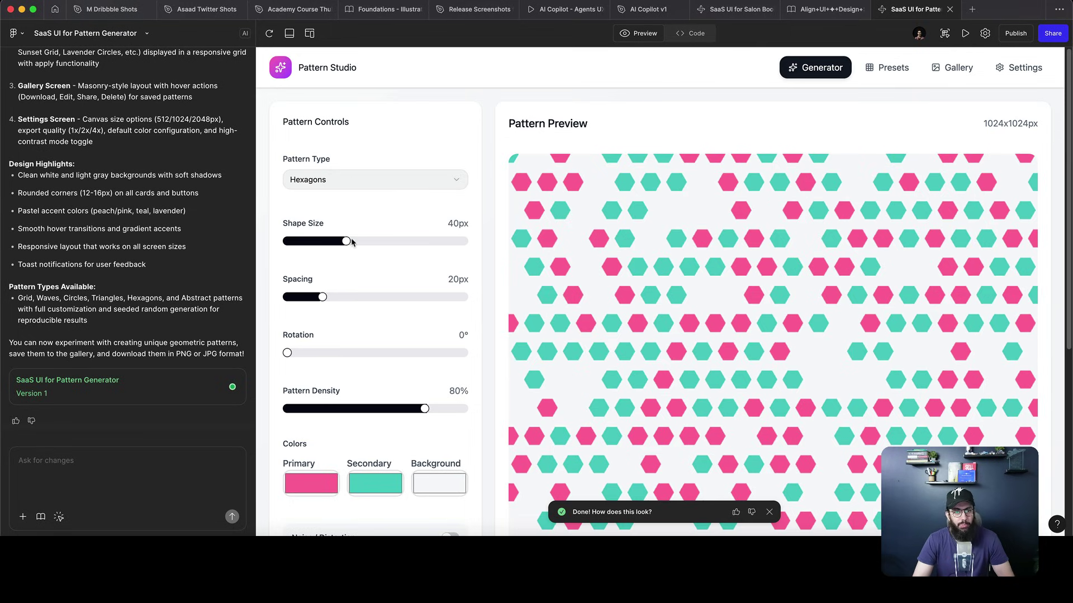
- Try the pattern controls by reducing the hexagons' shape size to 16 px and increasing their spacing
{"action": "left_click_drag", "start_coordinate": [345, 241], "coordinate": [296, 245]}
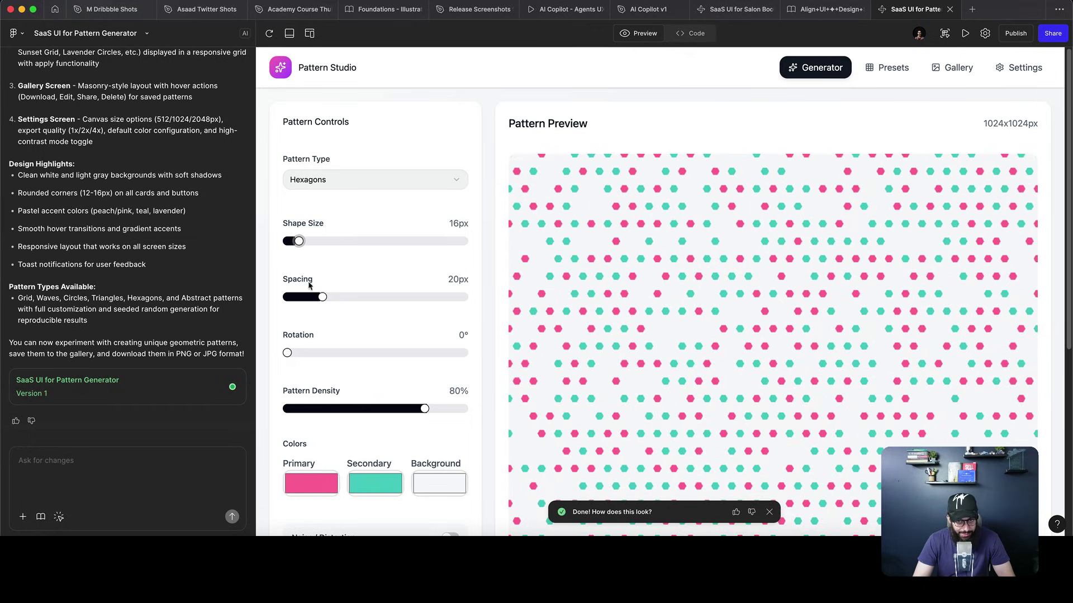
{"action": "left_click_drag", "start_coordinate": [322, 297], "coordinate": [356, 297]}
{"action": "left_click_drag", "start_coordinate": [453, 182], "coordinate": [480, 188]}
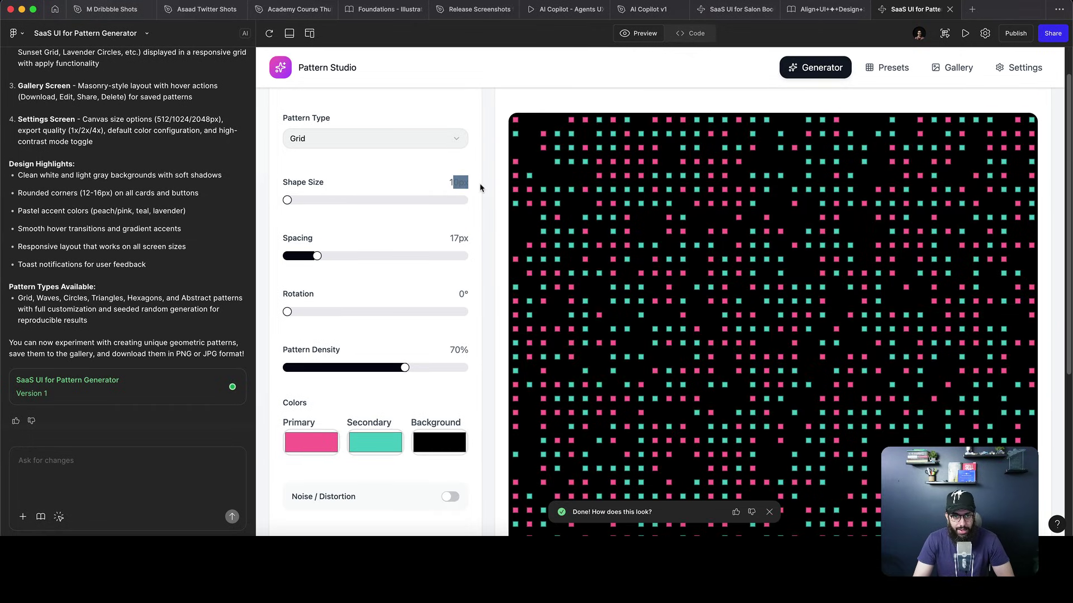
{"action": "left_click", "coordinate": [480, 188]}
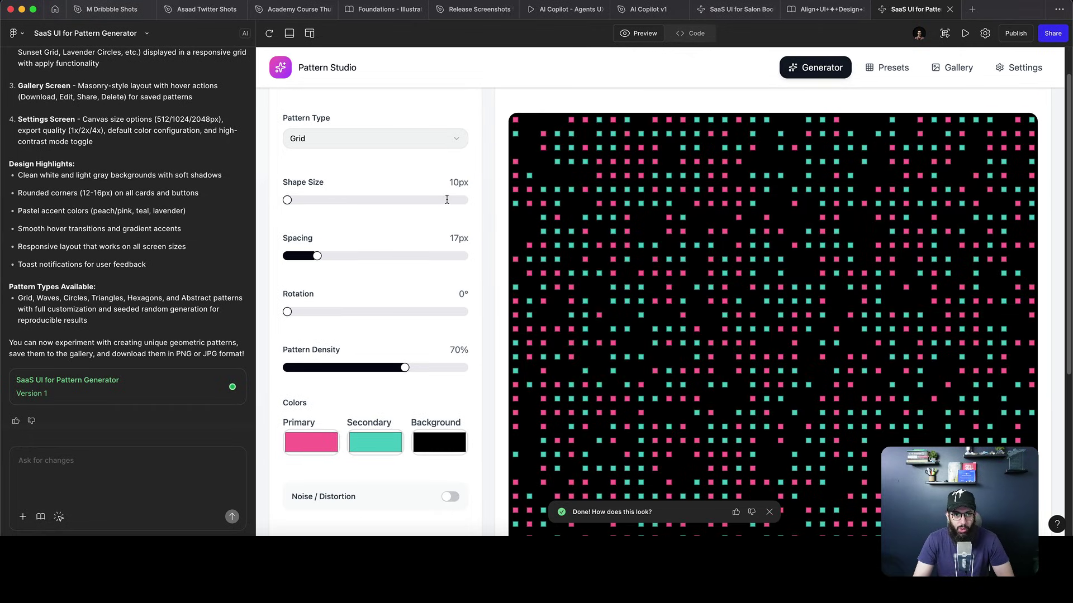
- Submit the change request "I want the shape size to go lower than 10, like up to 1 px, and I want the background to support gradients"
{"action": "left_click", "coordinate": [131, 450]}
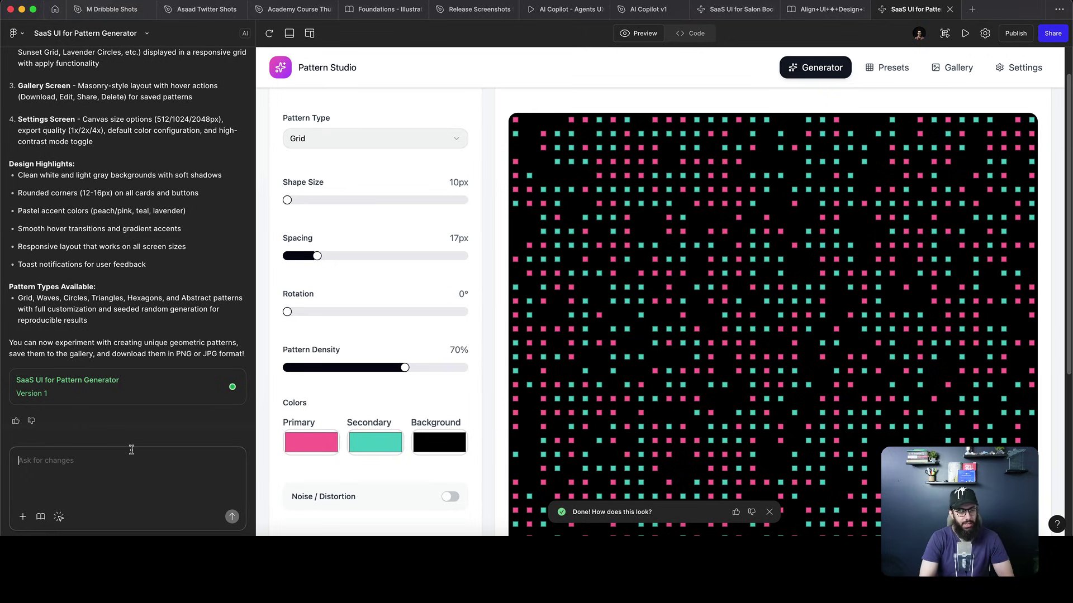
{"action": "type", "text": "I want the space"}
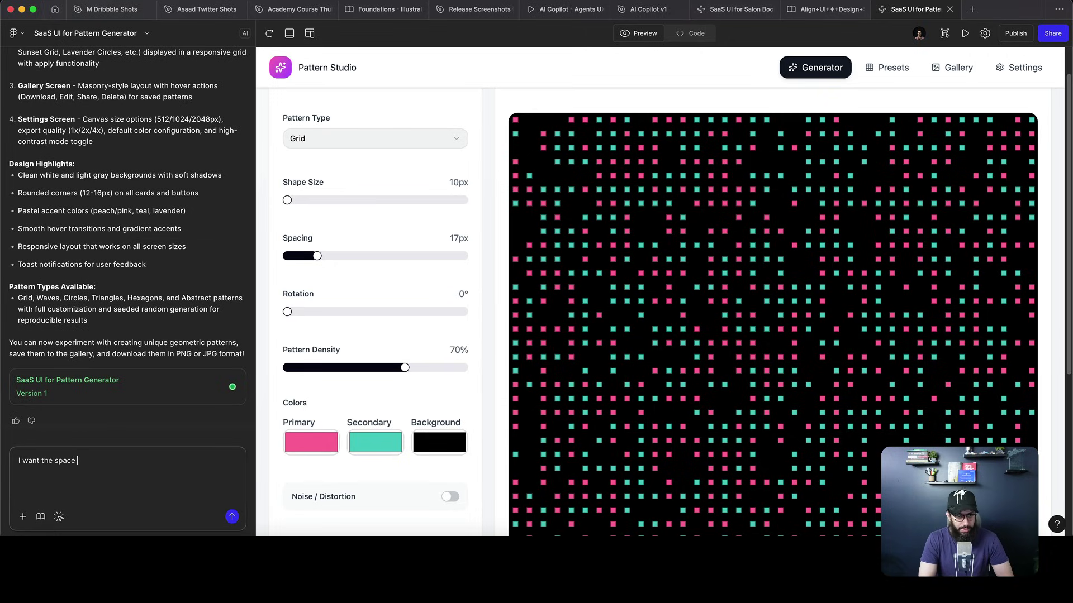
{"action": "key", "text": "BackSpace"}
{"action": "key", "text": "BackSpace"}
{"action": "key", "text": "BackSpace"}
{"action": "key", "text": "BackSpace"}
{"action": "key", "text": "BackSpace"}
{"action": "type", "text": "hape e"}
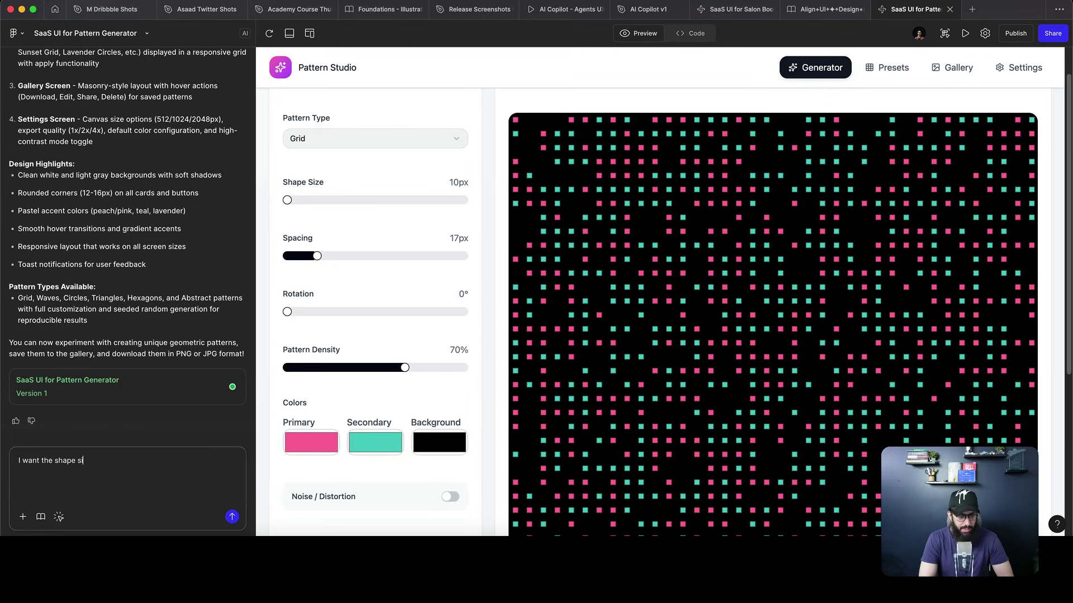
{"action": "type", "text": "ize to go lower than te"}
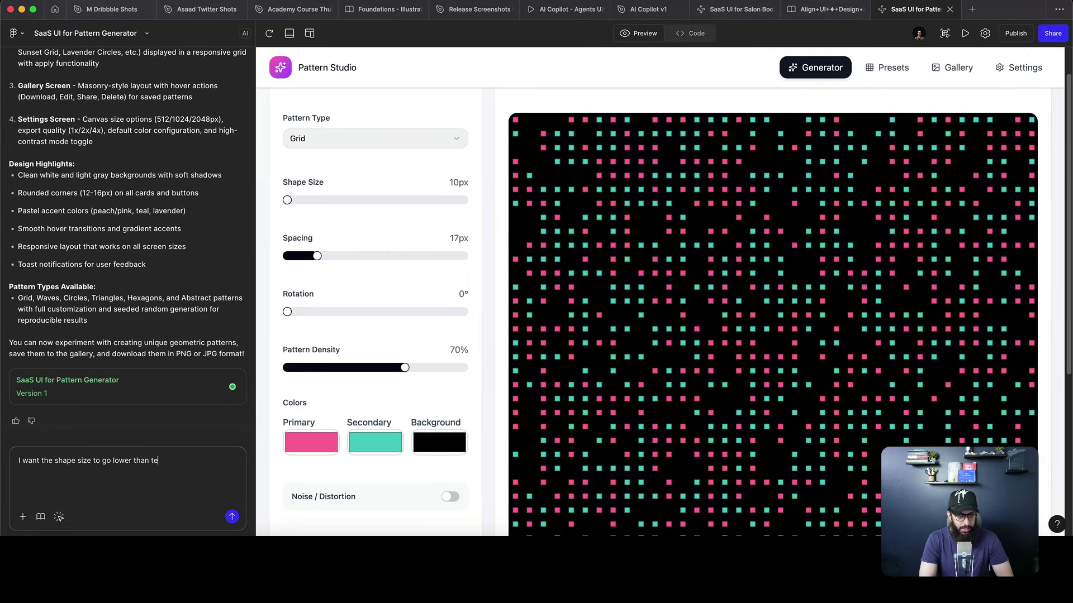
{"action": "key", "text": "BackSpace"}
{"action": "key", "text": "BackSpace"}
{"action": "type", "text": "10, like up to 1 px, and I want the"}
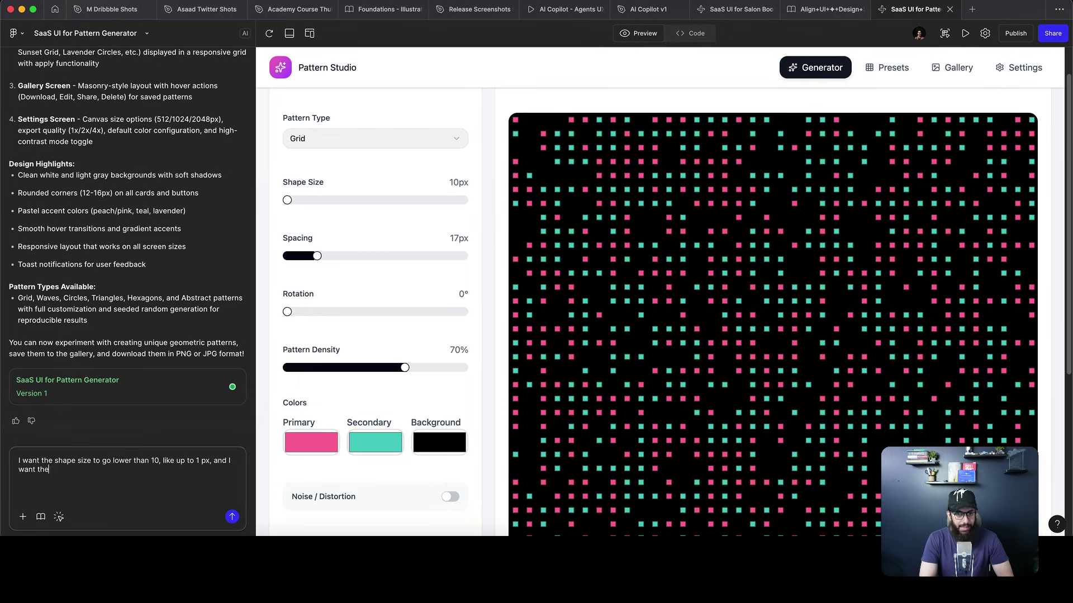
{"action": "type", "text": " background to supp"}
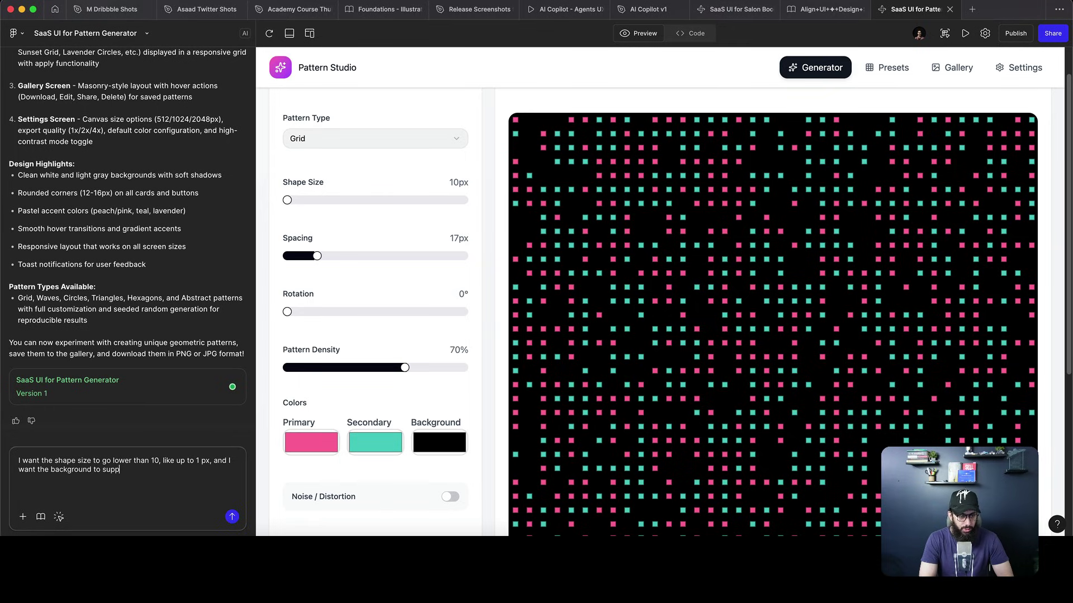
{"action": "type", "text": "ort gradients"}
{"action": "key", "text": "Return"}
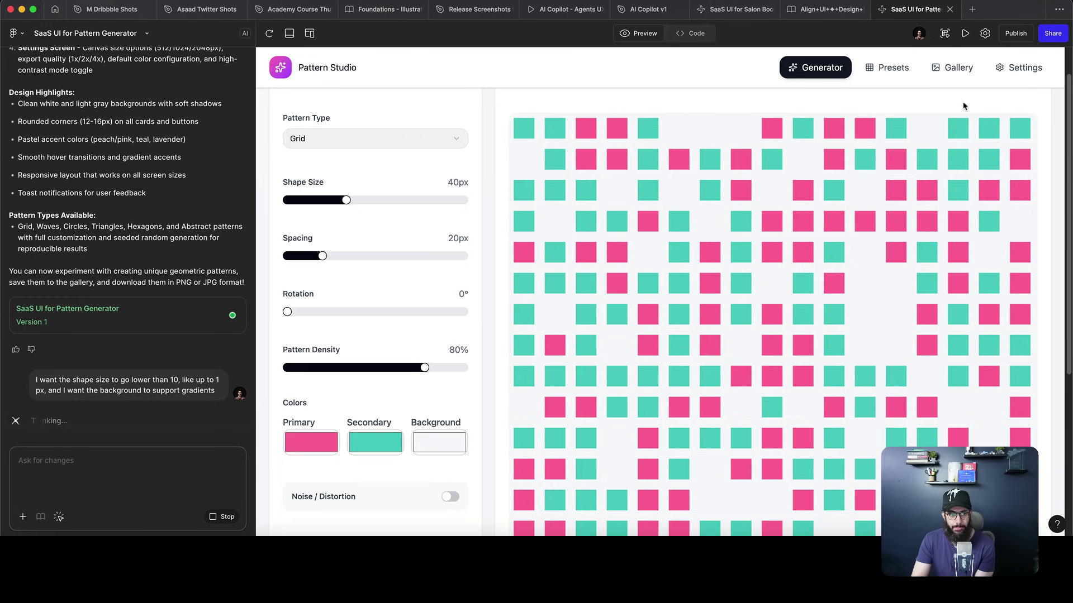
- Look through the Presets, Gallery and Settings pages of Pattern Studio while the change request is processed
{"action": "left_click", "coordinate": [888, 68]}
{"action": "scroll", "coordinate": [696, 256], "scroll_direction": "down", "scroll_amount": 7}
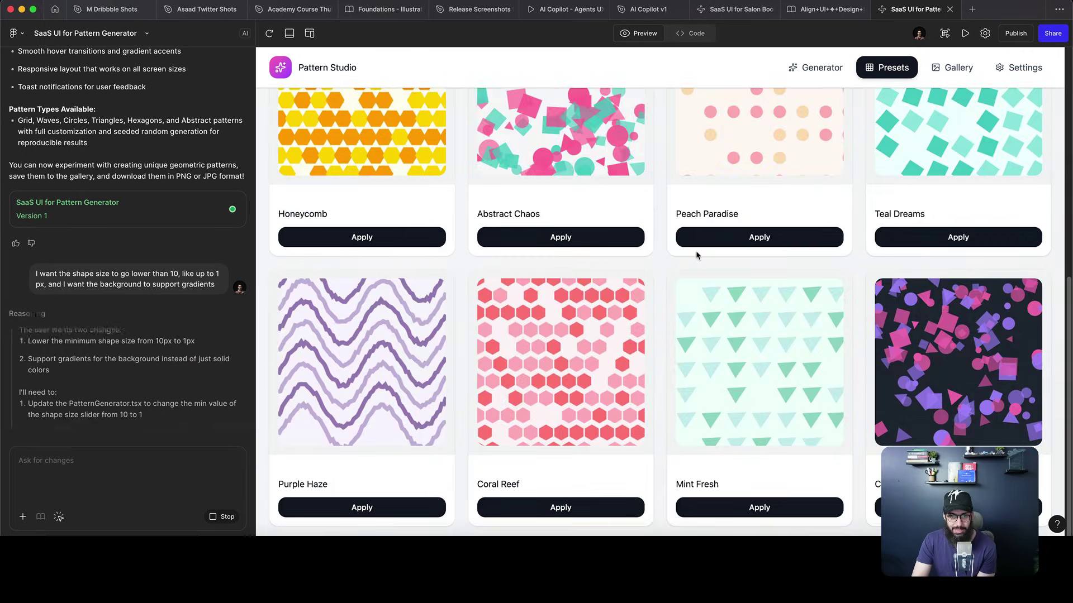
{"action": "scroll", "coordinate": [702, 256], "scroll_direction": "up", "scroll_amount": 7}
{"action": "left_click", "coordinate": [935, 72]}
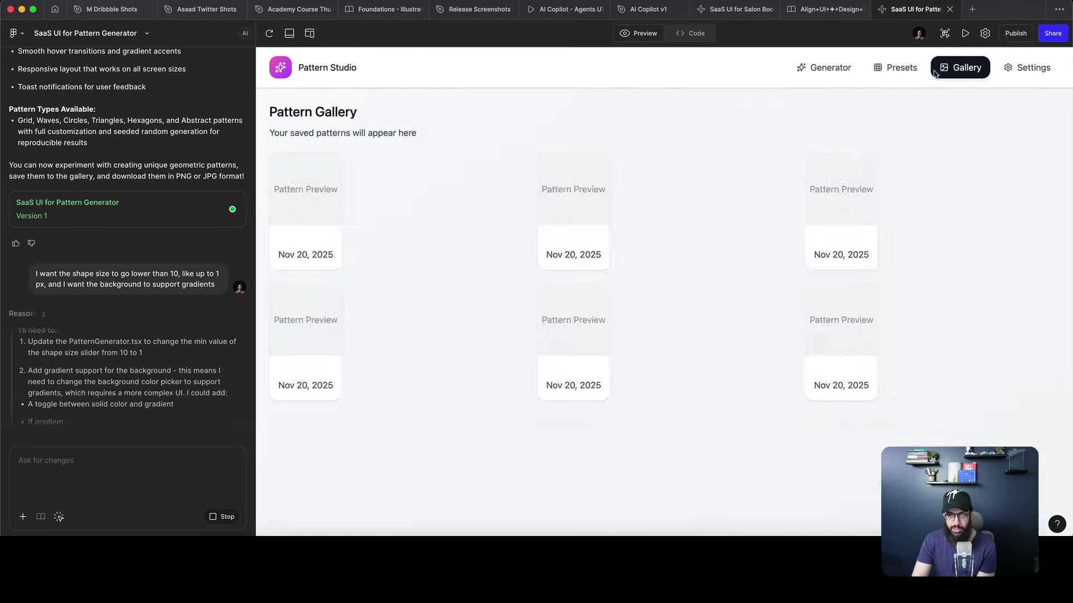
{"action": "left_click", "coordinate": [1018, 75]}
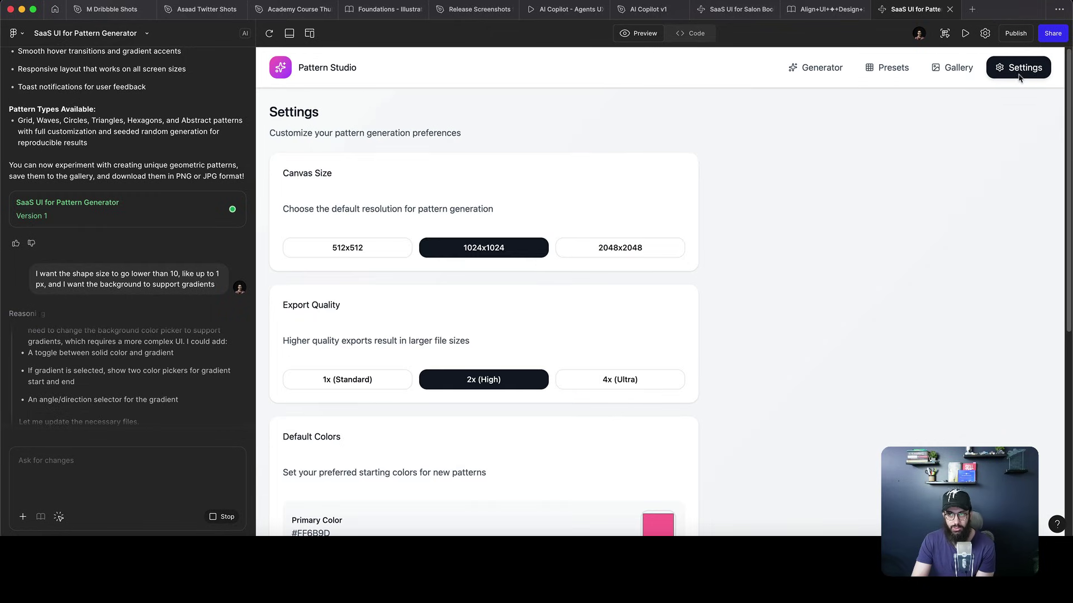
{"action": "scroll", "coordinate": [379, 251], "scroll_direction": "down", "scroll_amount": 2}
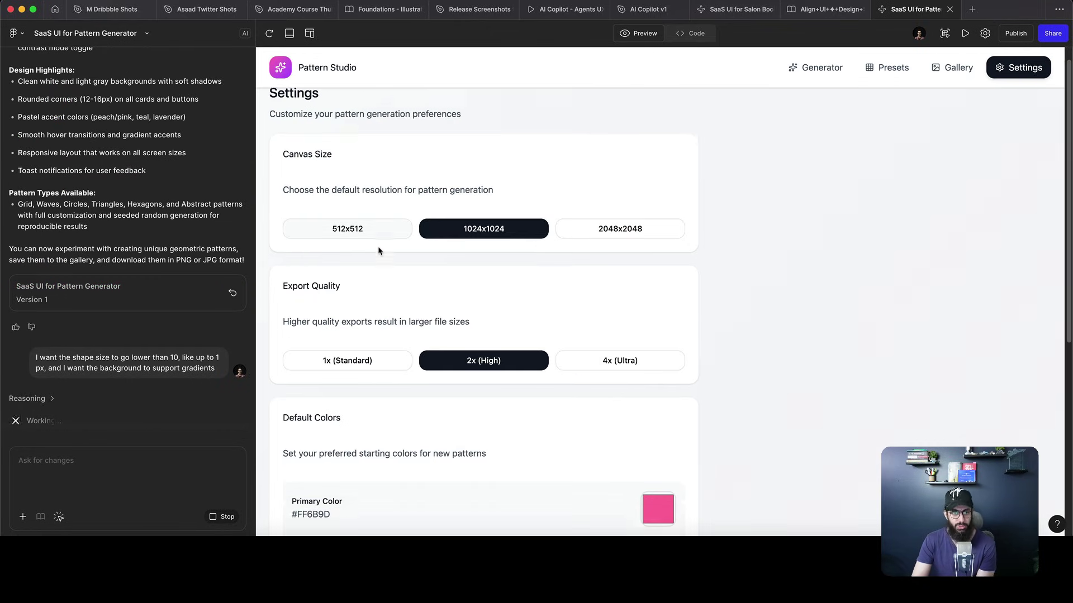
{"action": "scroll", "coordinate": [378, 251], "scroll_direction": "down", "scroll_amount": 10}
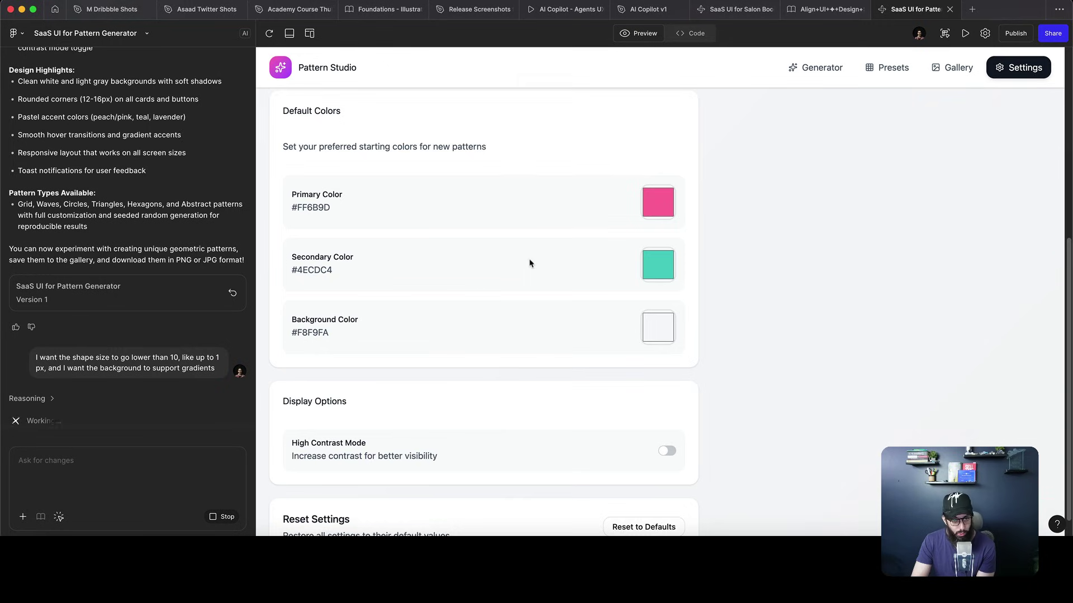
- Return to the Generator page and reduce the grid pattern's shape size to 3 px
{"action": "left_click", "coordinate": [816, 65]}
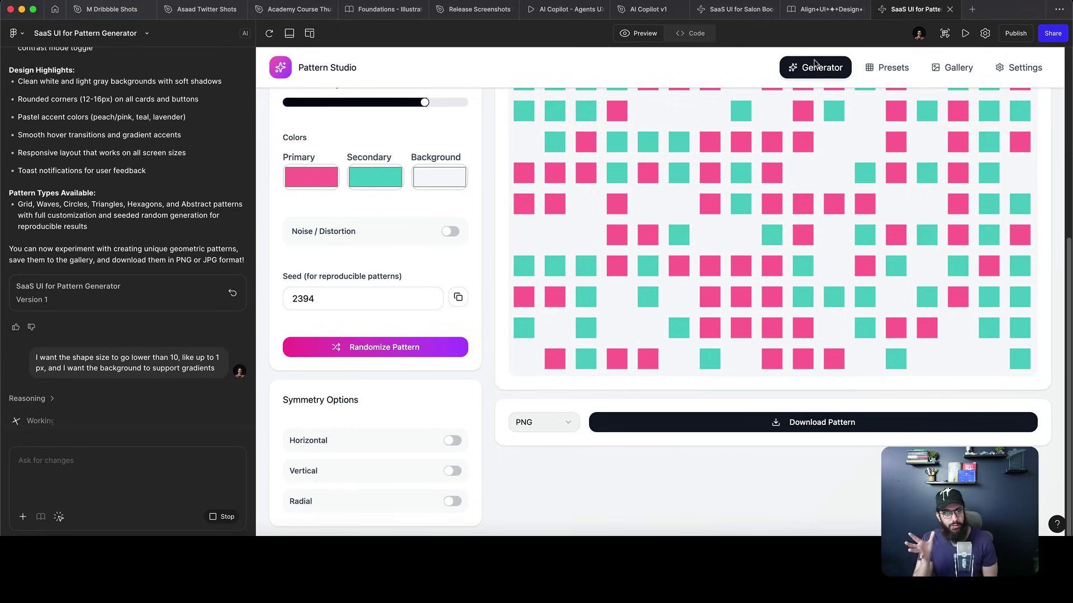
{"action": "left_click_drag", "start_coordinate": [346, 242], "coordinate": [277, 248]}
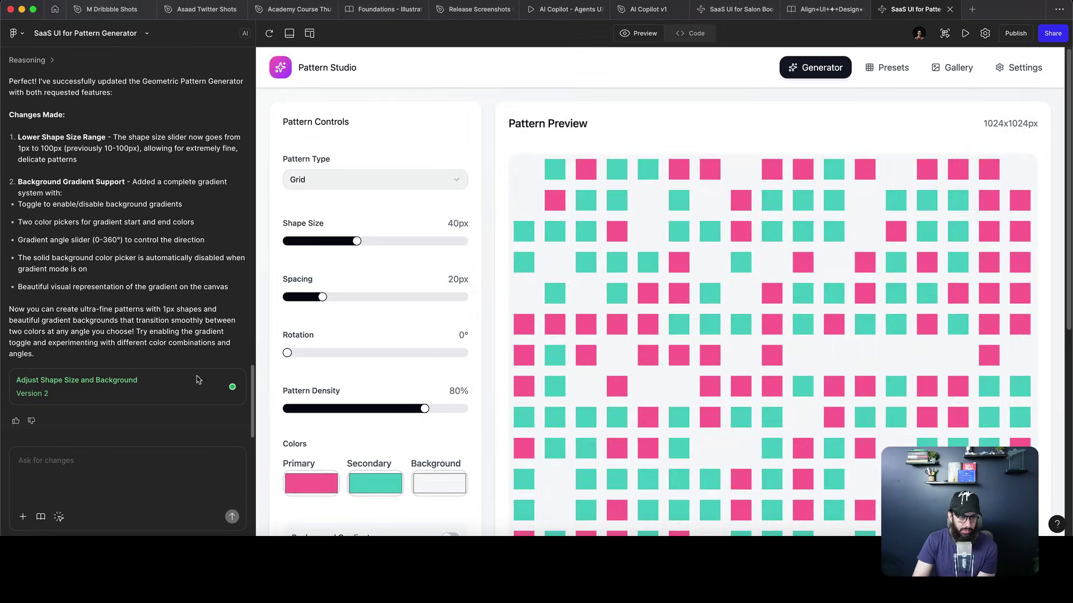
{"action": "left_click", "coordinate": [346, 243]}
{"action": "left_click_drag", "start_coordinate": [346, 243], "coordinate": [292, 243]}
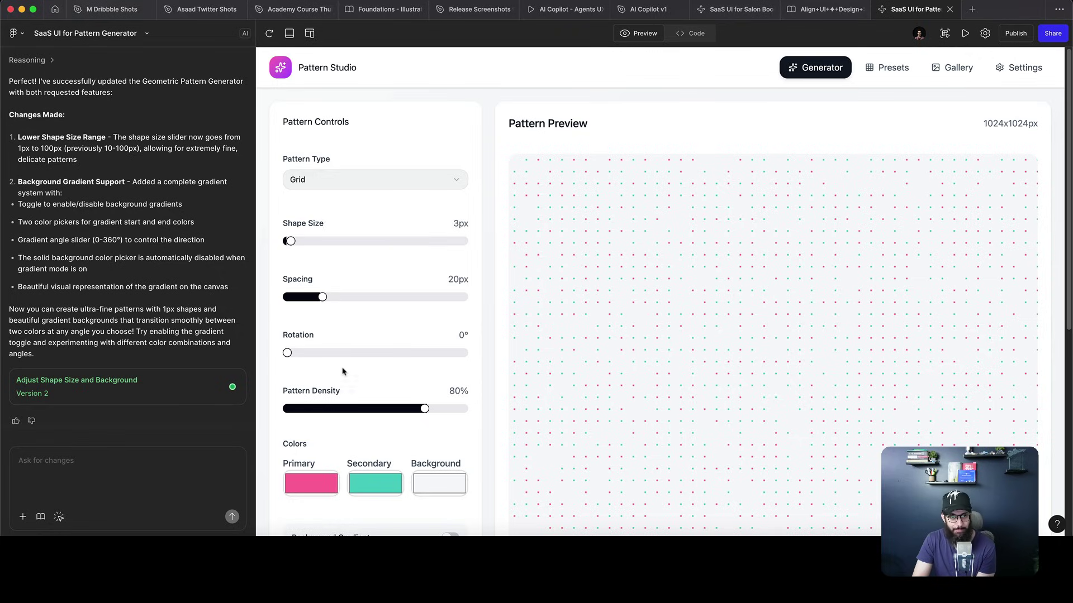
- Turn on the background gradient for the pattern and set its angle to 89°
{"action": "scroll", "coordinate": [420, 464], "scroll_direction": "down", "scroll_amount": 1}
{"action": "left_click", "coordinate": [420, 461]}
{"action": "left_click", "coordinate": [584, 315]}
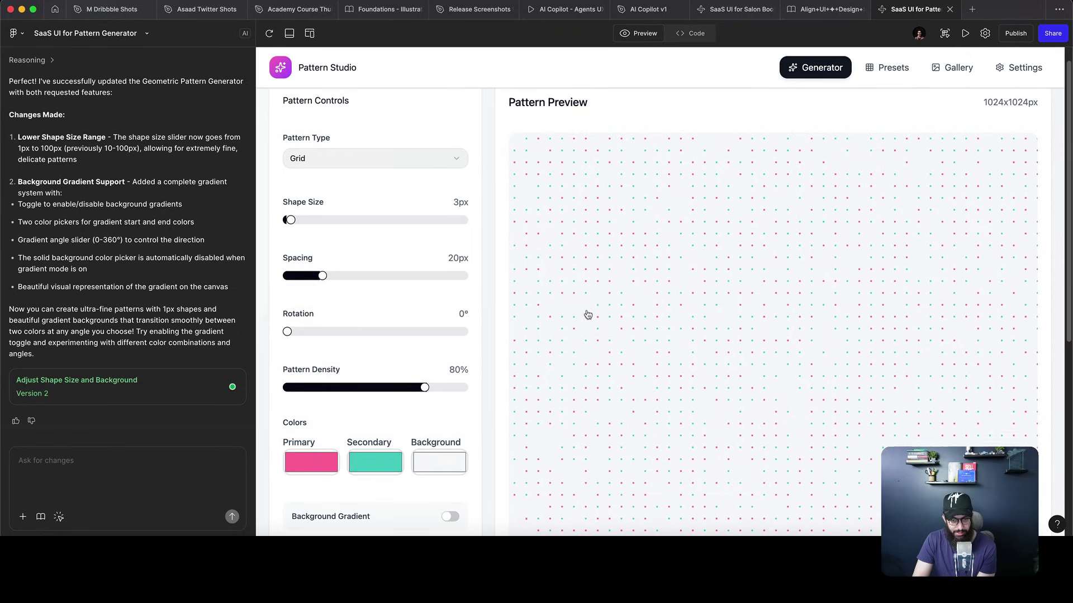
{"action": "scroll", "coordinate": [462, 347], "scroll_direction": "down", "scroll_amount": 9}
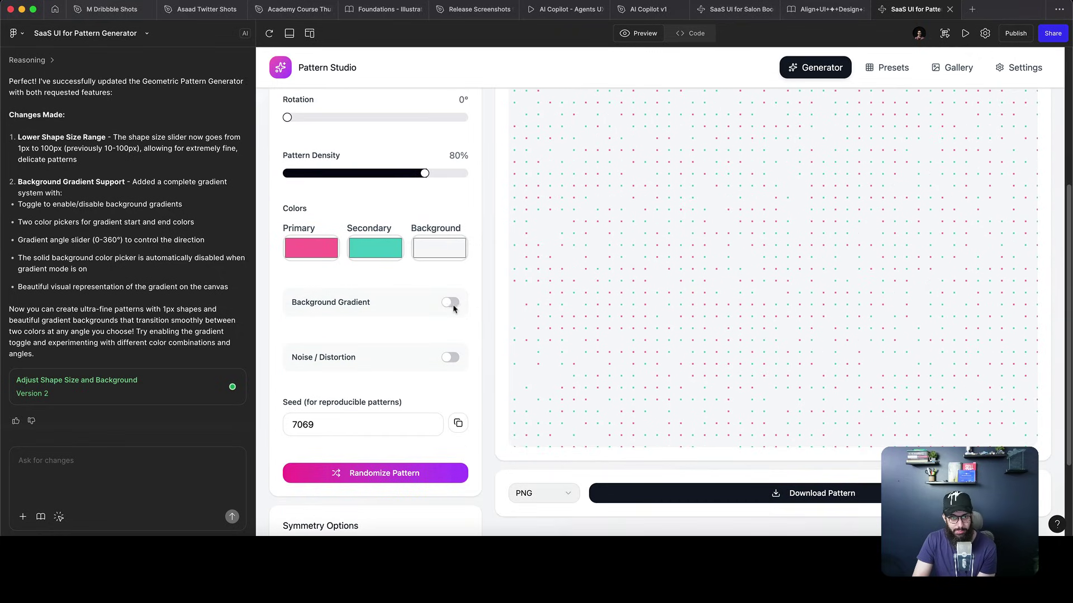
{"action": "left_click", "coordinate": [451, 301]}
{"action": "scroll", "coordinate": [392, 391], "scroll_direction": "up", "scroll_amount": 4}
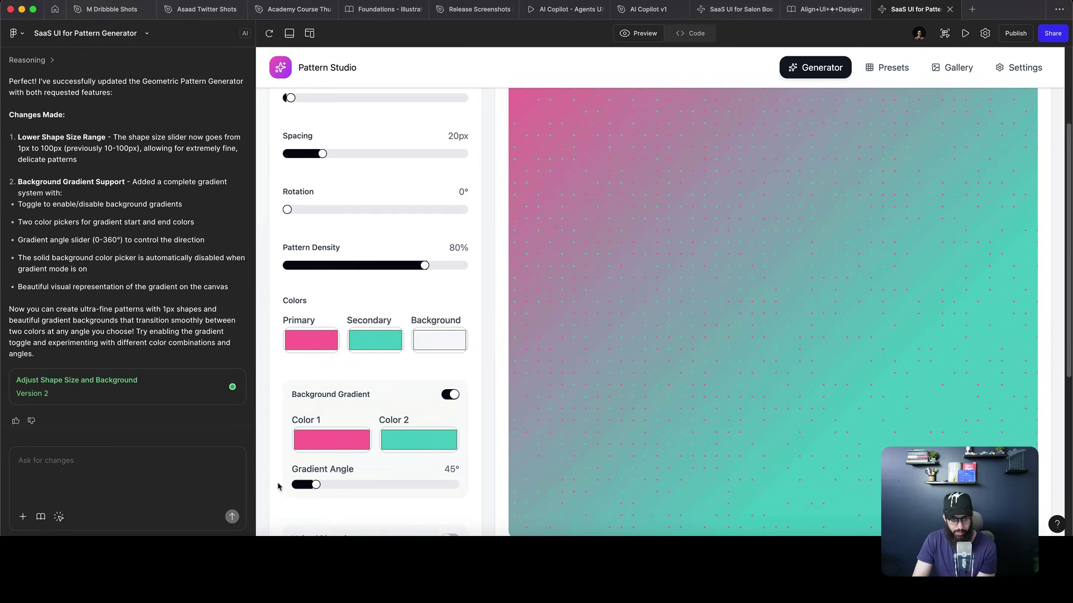
{"action": "left_click_drag", "start_coordinate": [313, 484], "coordinate": [335, 485]}
- Set the background gradient's Color 1 to a deep crimson and Color 2 to black
{"action": "left_click", "coordinate": [353, 436]}
{"action": "left_click_drag", "start_coordinate": [361, 344], "coordinate": [407, 310]}
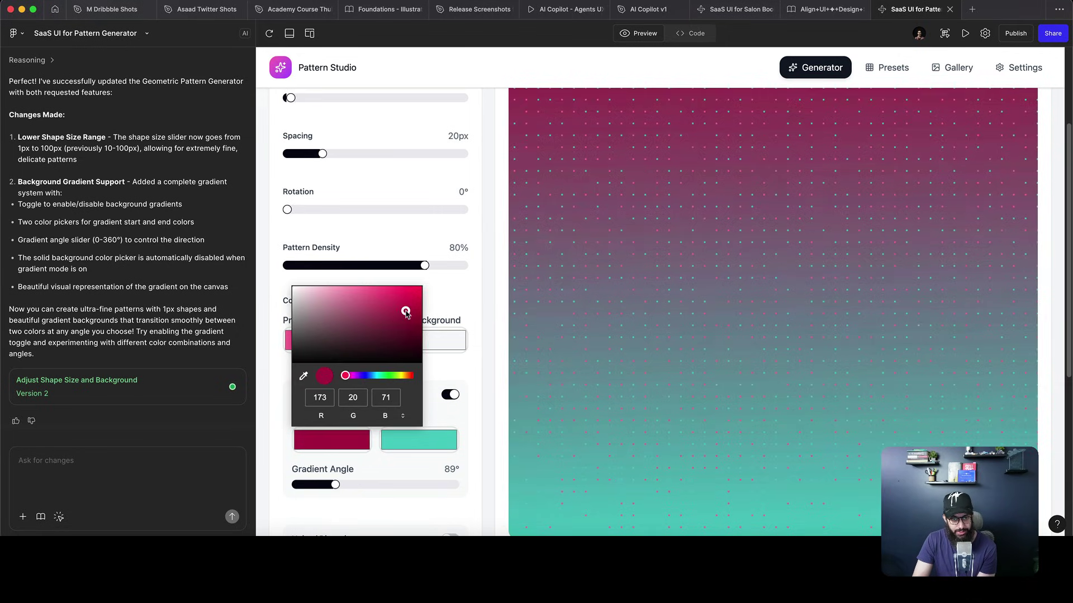
{"action": "left_click", "coordinate": [429, 439]}
{"action": "left_click_drag", "start_coordinate": [413, 347], "coordinate": [385, 373]}
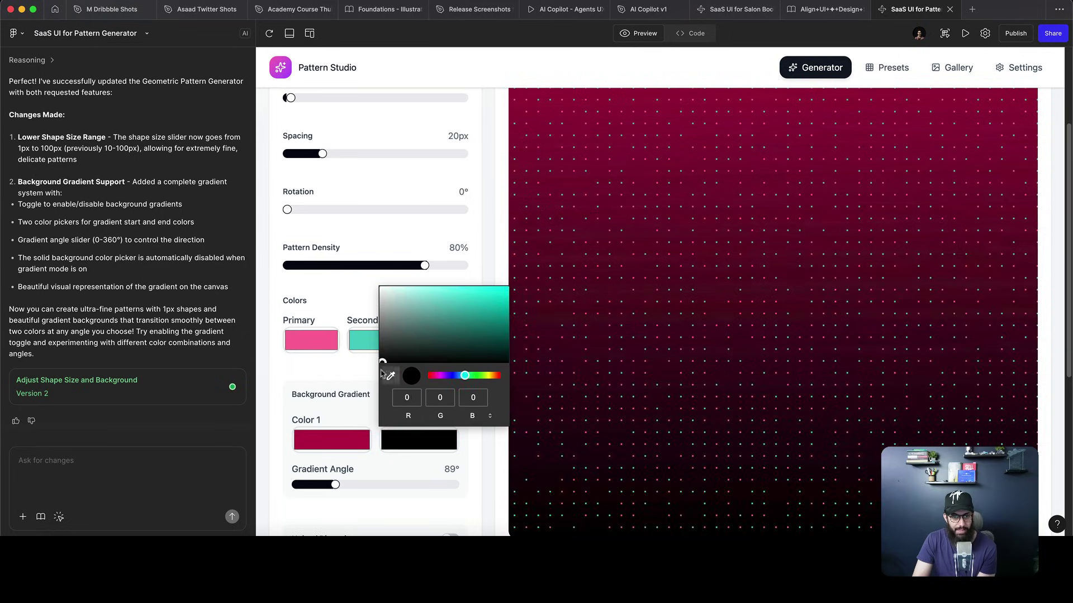
{"action": "left_click", "coordinate": [352, 386]}
- Adjust the gradient angle to 96° and lower the pattern density to 74%
{"action": "left_click_drag", "start_coordinate": [335, 485], "coordinate": [338, 485]}
{"action": "mouse_move", "coordinate": [421, 270]}
{"action": "left_mouse_down"}
{"action": "mouse_move", "coordinate": [404, 267]}
{"action": "mouse_move", "coordinate": [412, 267]}
{"action": "left_mouse_up"}
- Change the pattern's primary color to white (255, 255, 255)
{"action": "left_click", "coordinate": [313, 343]}
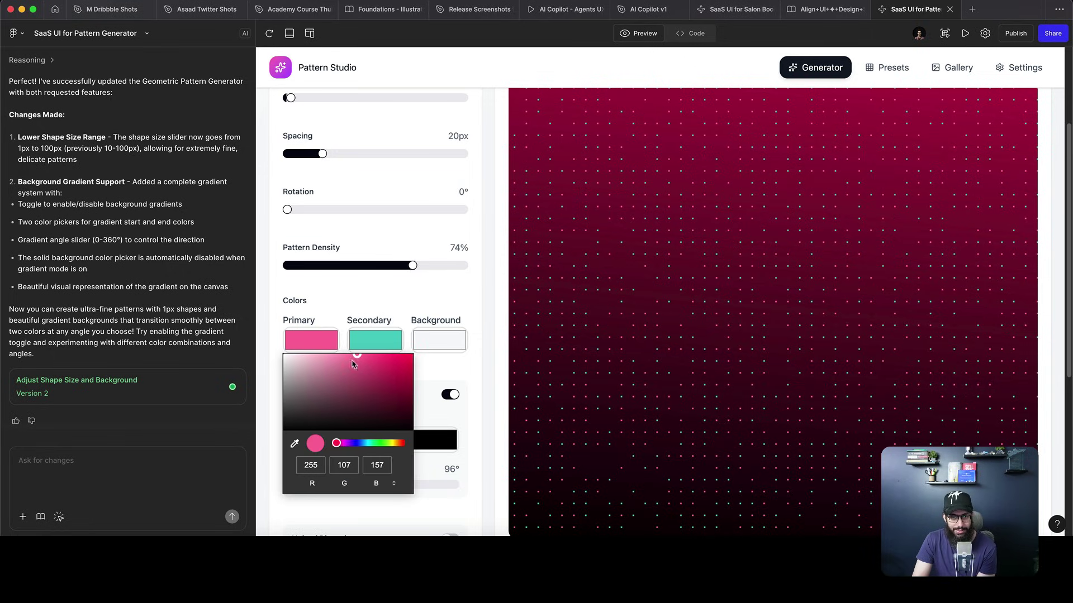
{"action": "left_click_drag", "start_coordinate": [335, 383], "coordinate": [272, 349]}
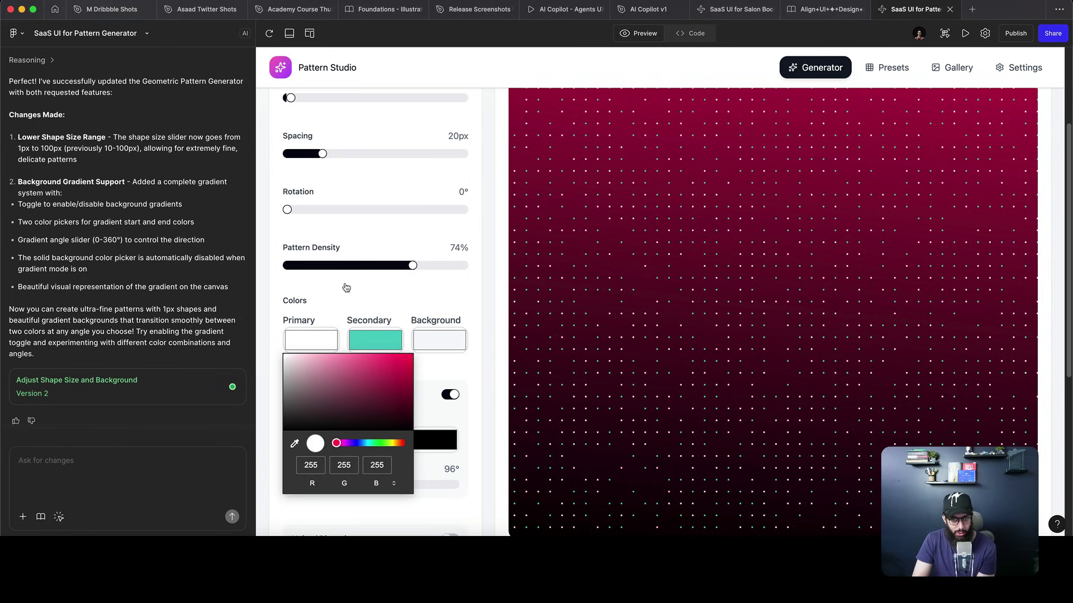
{"action": "left_click", "coordinate": [389, 286]}
- Choose SVG as the export format and try to download the pattern
{"action": "scroll", "coordinate": [418, 362], "scroll_direction": "up", "scroll_amount": 3}
{"action": "scroll", "coordinate": [645, 324], "scroll_direction": "down", "scroll_amount": 7}
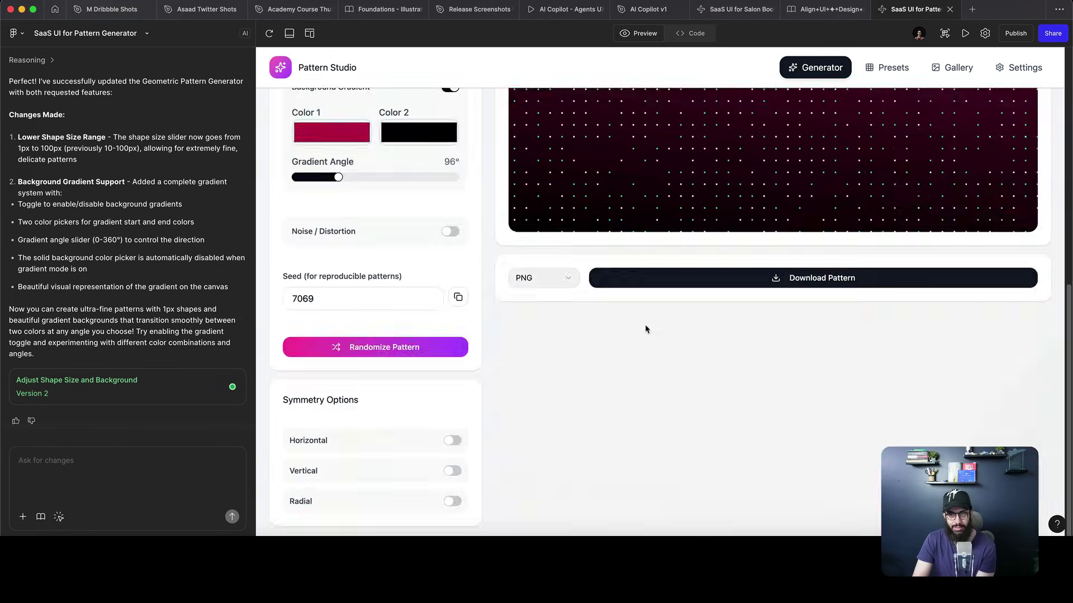
{"action": "scroll", "coordinate": [647, 332], "scroll_direction": "up", "scroll_amount": 1}
{"action": "left_click", "coordinate": [551, 315]}
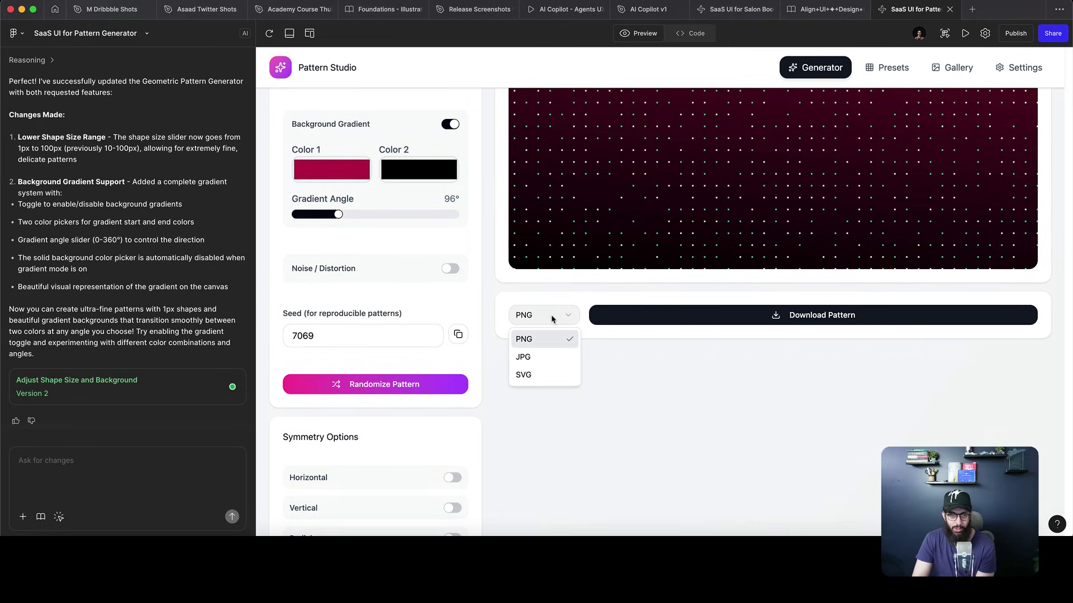
{"action": "left_click", "coordinate": [552, 375]}
{"action": "left_click", "coordinate": [690, 316]}
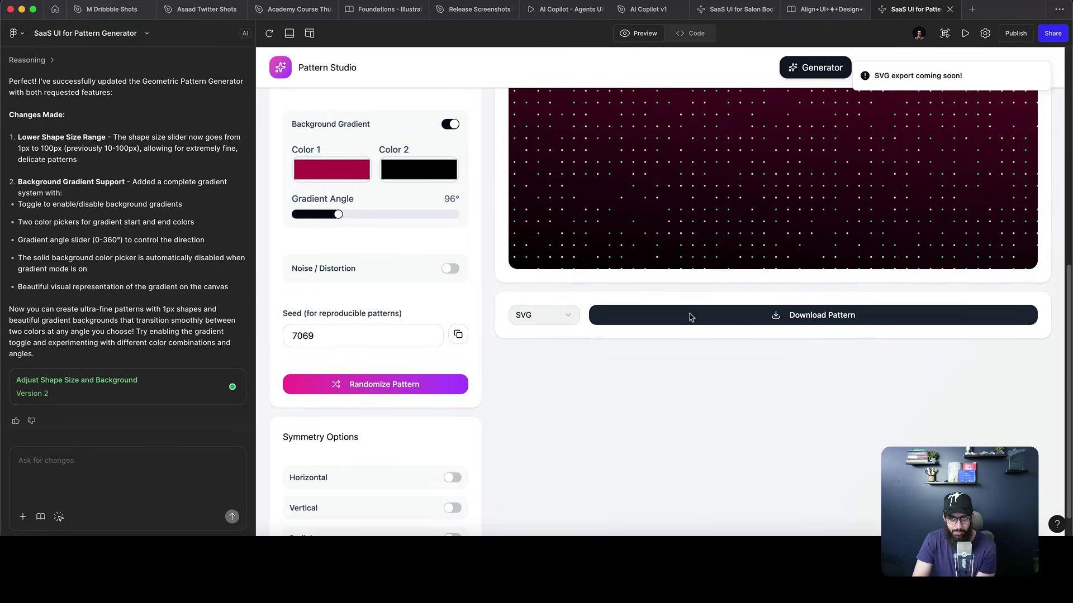
- Download the pattern in JPG format and save it as pattern-7069.jpg in the Downloads folder
{"action": "left_click", "coordinate": [545, 314]}
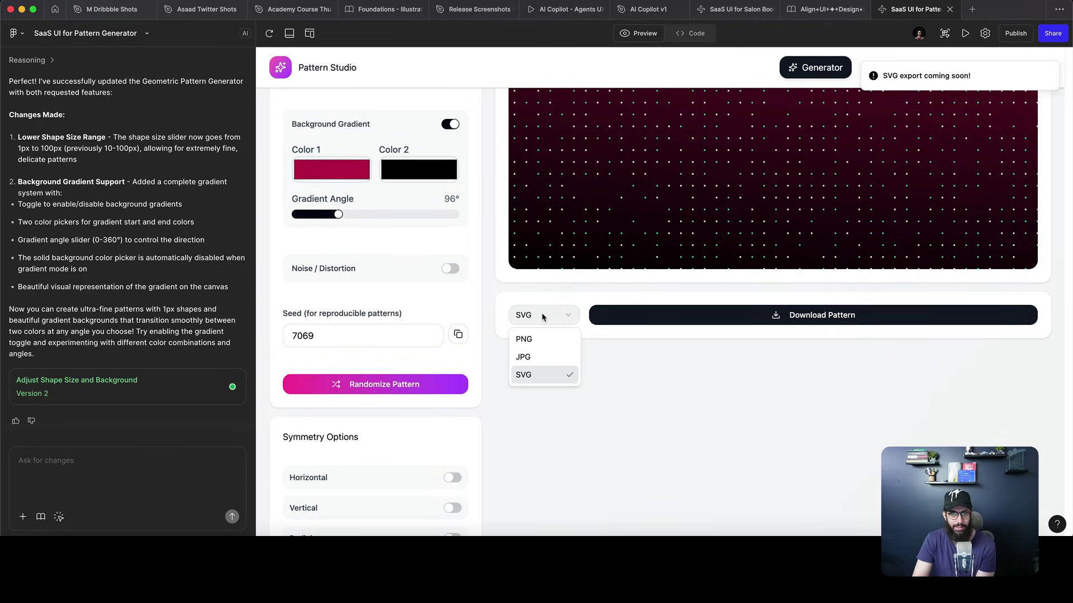
{"action": "left_click", "coordinate": [554, 358]}
{"action": "left_click", "coordinate": [719, 315]}
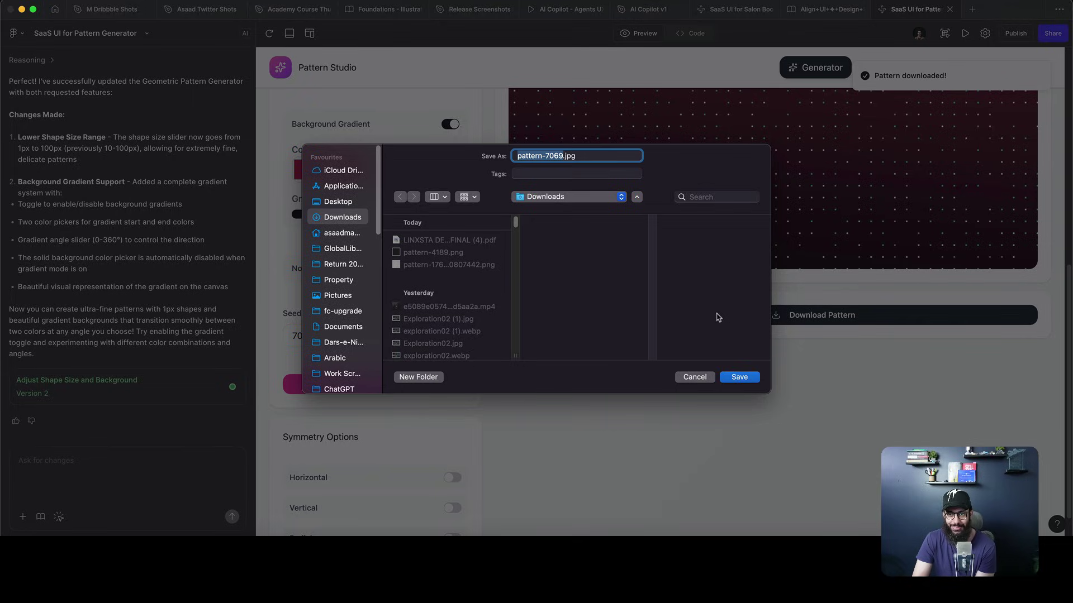
{"action": "key", "text": "Return"}
- Switch to the M Dribbble Shots file, place the downloaded JPG pattern on the canvas near the salon booking frame and inspect it up close
{"action": "left_click", "coordinate": [111, 9]}
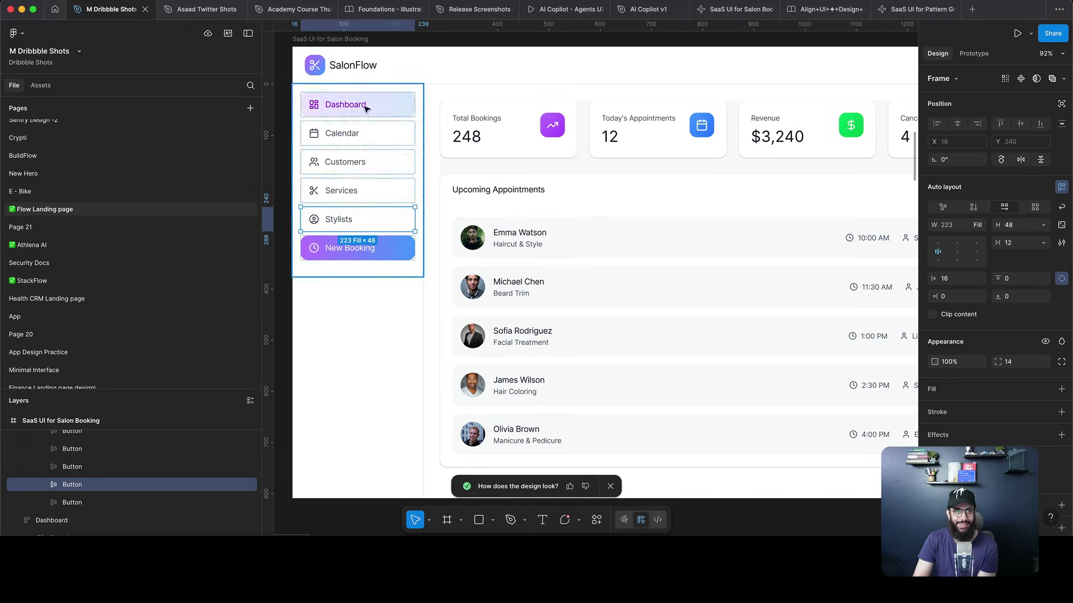
{"action": "scroll", "coordinate": [391, 161], "scroll_direction": "down", "scroll_amount": 3}
{"action": "scroll", "coordinate": [391, 160], "scroll_direction": "down", "scroll_amount": 10, "text": "ctrl"}
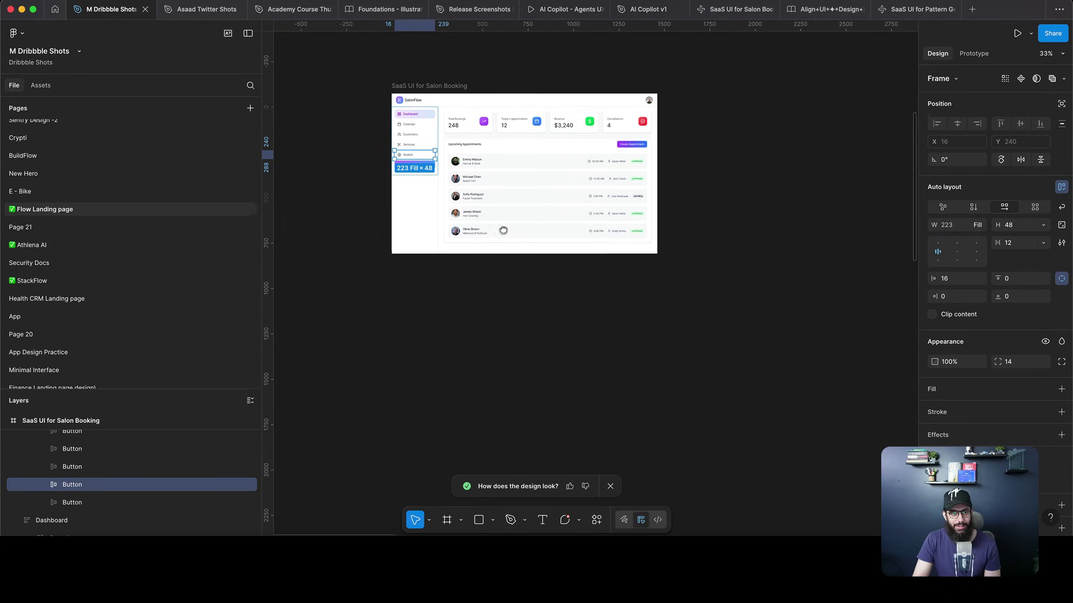
{"action": "left_click", "coordinate": [975, 584]}
{"action": "left_click_drag", "start_coordinate": [974, 425], "coordinate": [580, 227]}
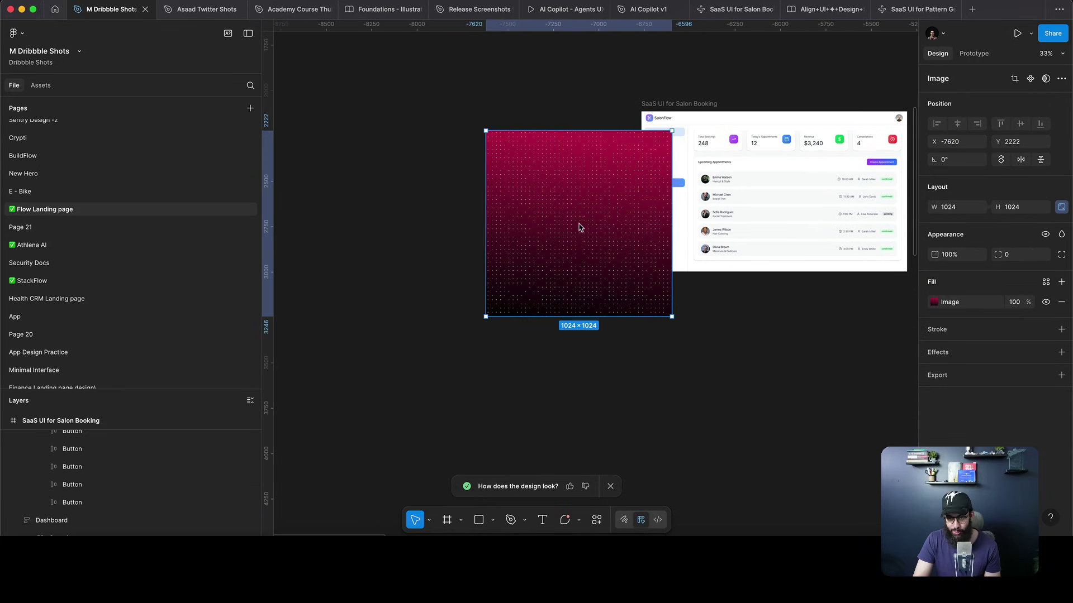
{"action": "scroll", "coordinate": [579, 228], "scroll_direction": "up", "scroll_amount": 5, "text": "ctrl"}
{"action": "key", "text": "shift+0"}
{"action": "scroll", "coordinate": [574, 246], "scroll_direction": "down", "scroll_amount": 4, "text": "ctrl"}
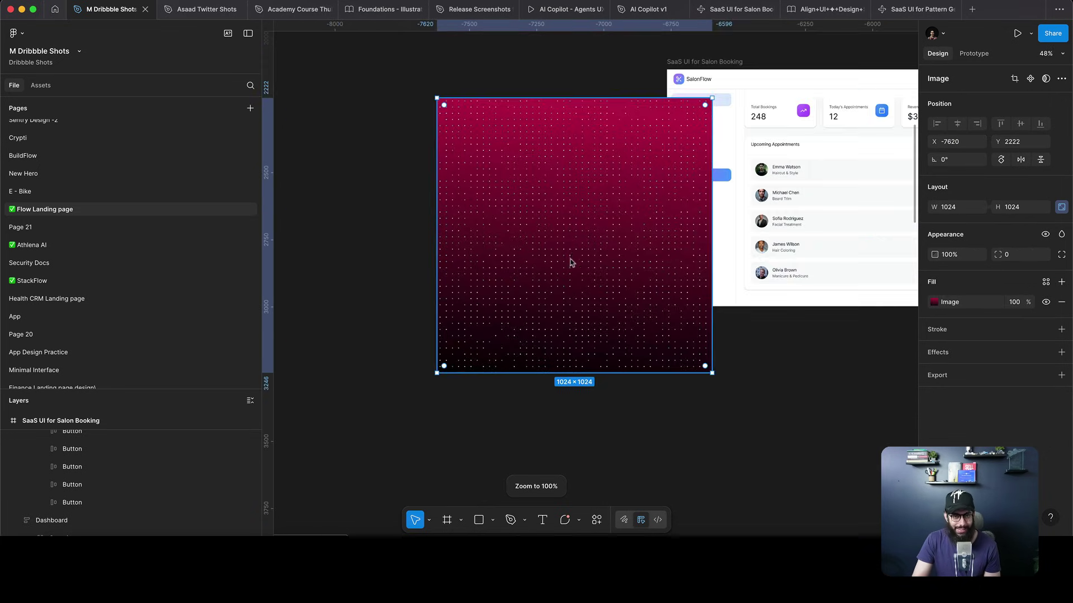
- Go back to the pattern generator Make file and review the gradient pattern with its controls
{"action": "left_click", "coordinate": [915, 9]}
{"action": "scroll", "coordinate": [804, 330], "scroll_direction": "up", "scroll_amount": 10}
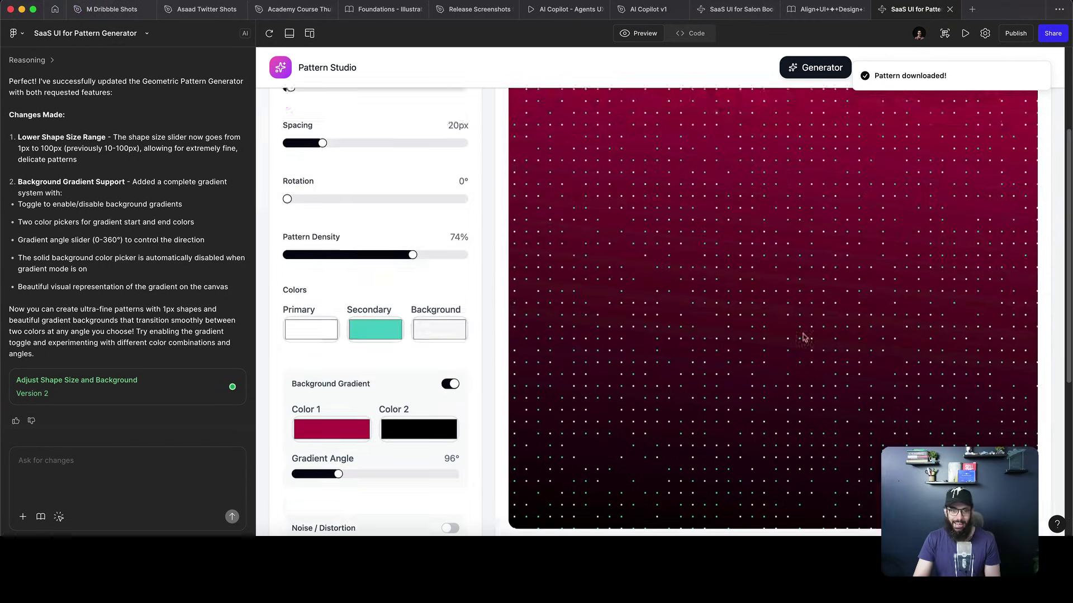